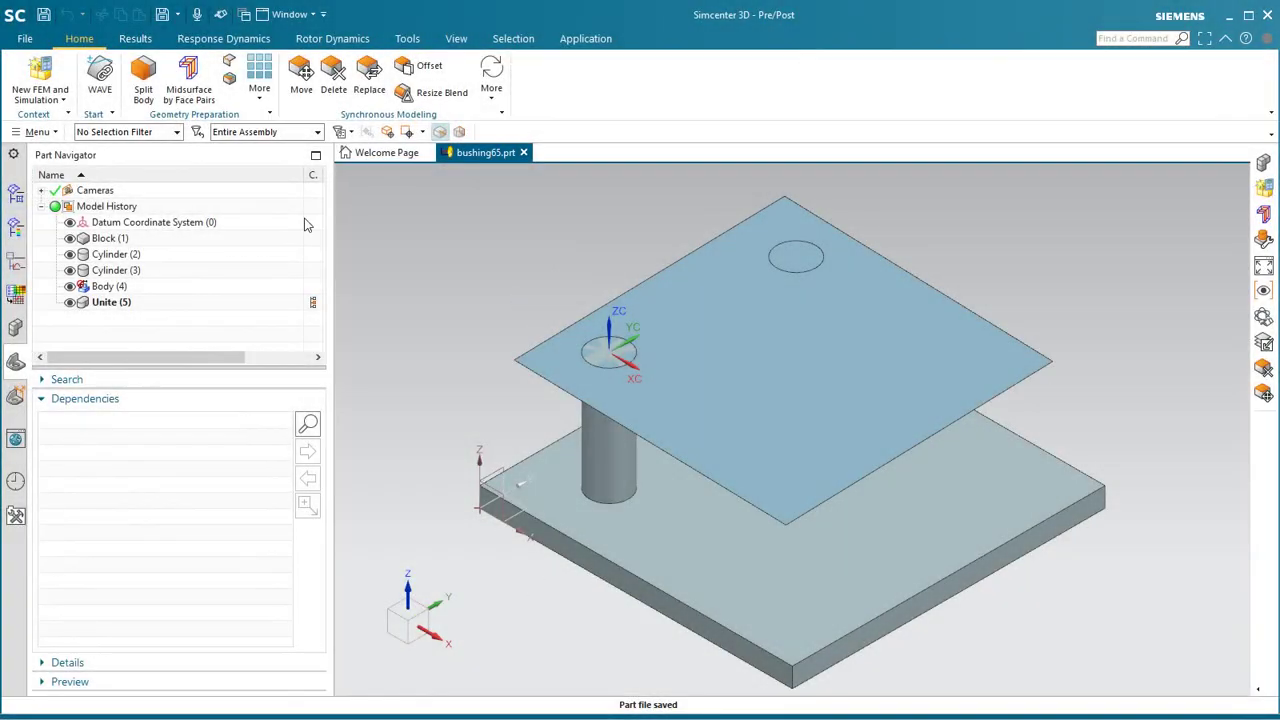
Step: Create the bushing65 FEM and simulation without an idealized part, with a SOL 101 Linear Statics solution
click(37, 78)
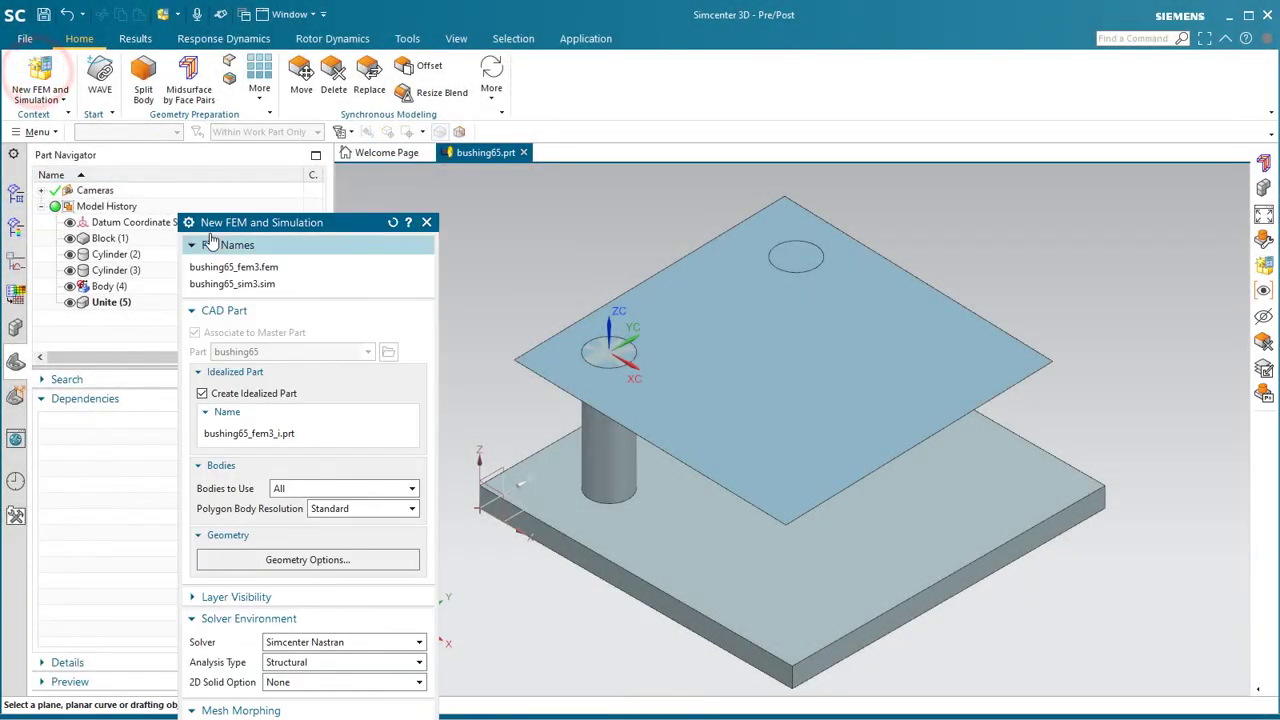
drag(271, 220, 267, 168)
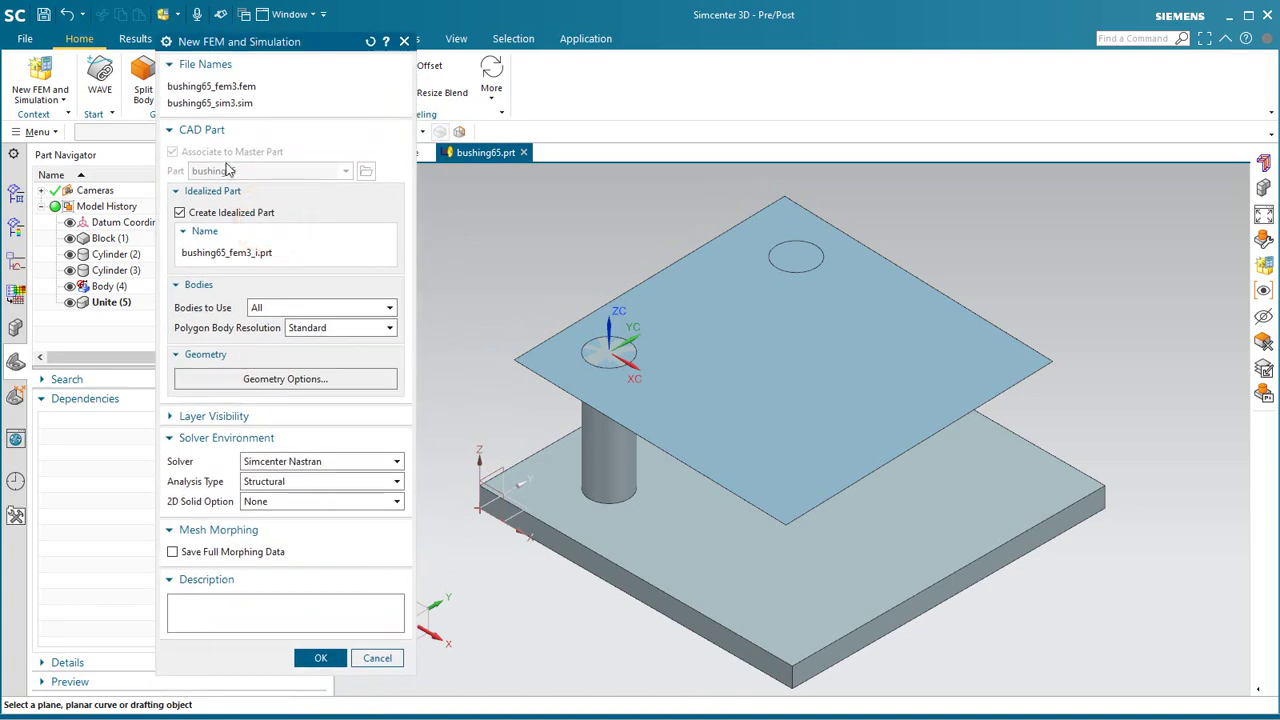
click(222, 215)
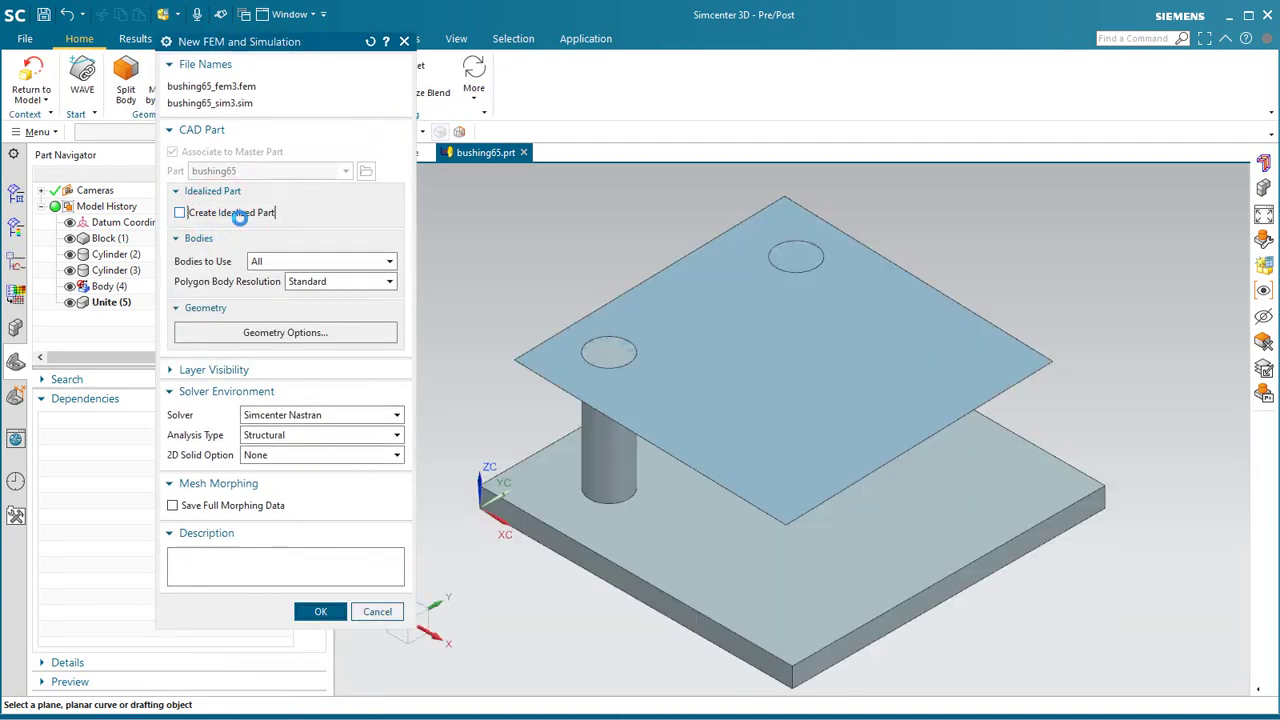
middle_click(240, 218)
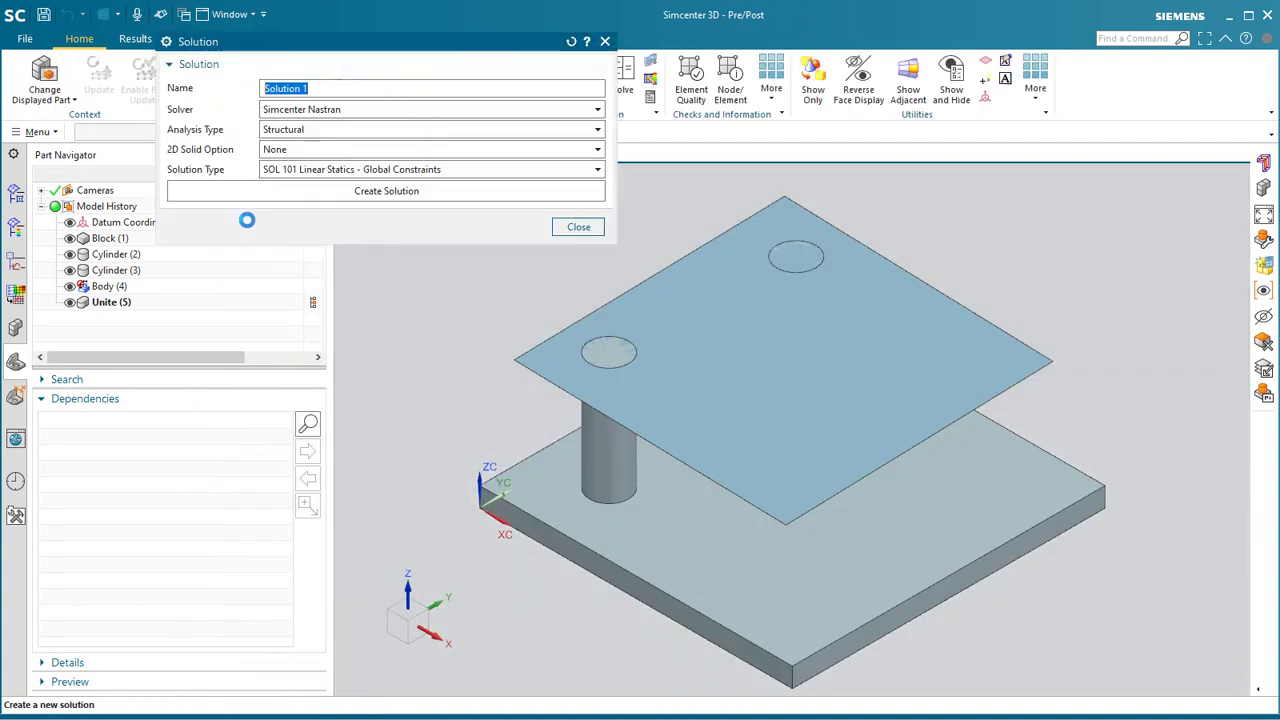
click(301, 193)
middle_click(302, 197)
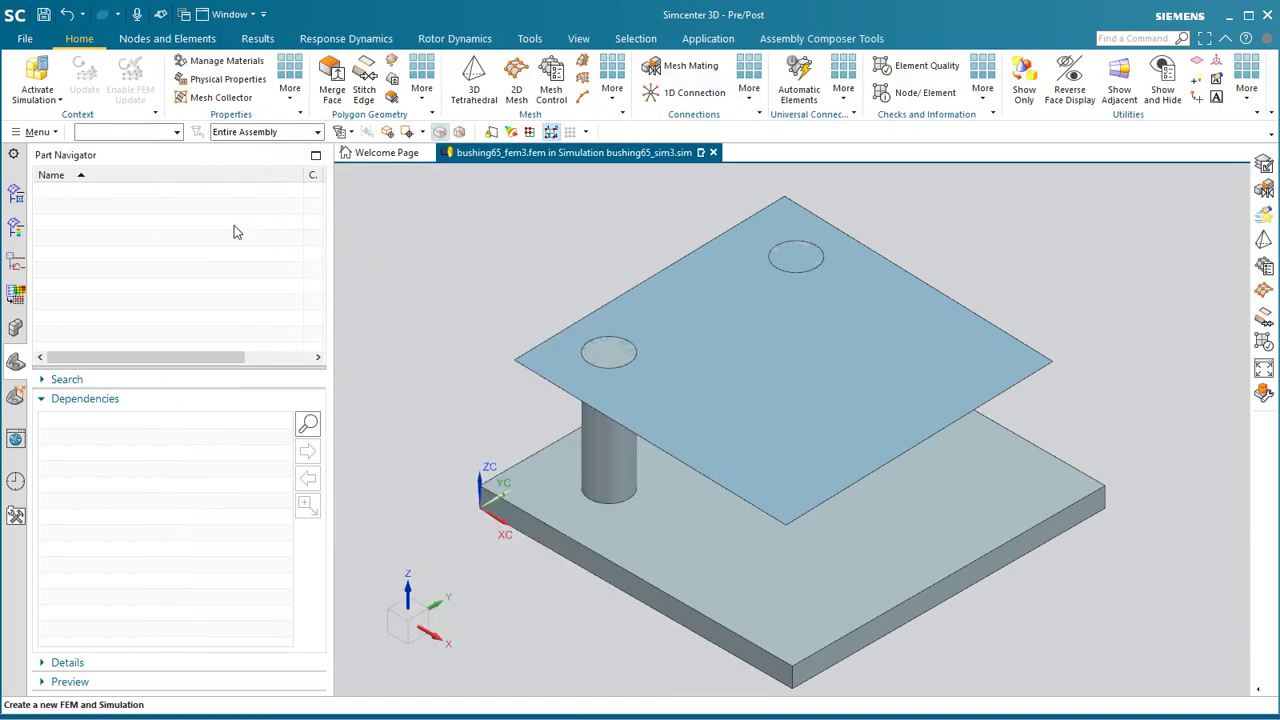
Step: Make bushing65_fem3.fem the displayed part from the Simulation File View
click(13, 196)
click(63, 469)
click(76, 486)
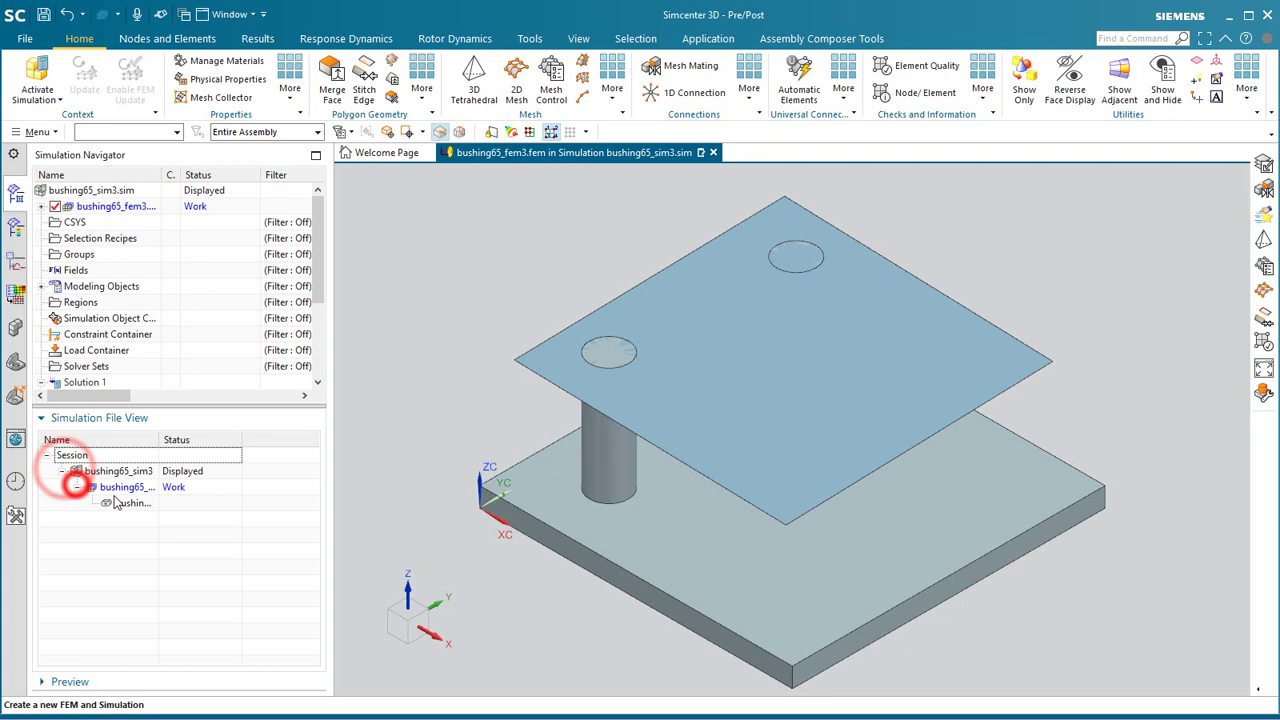
right_click(130, 495)
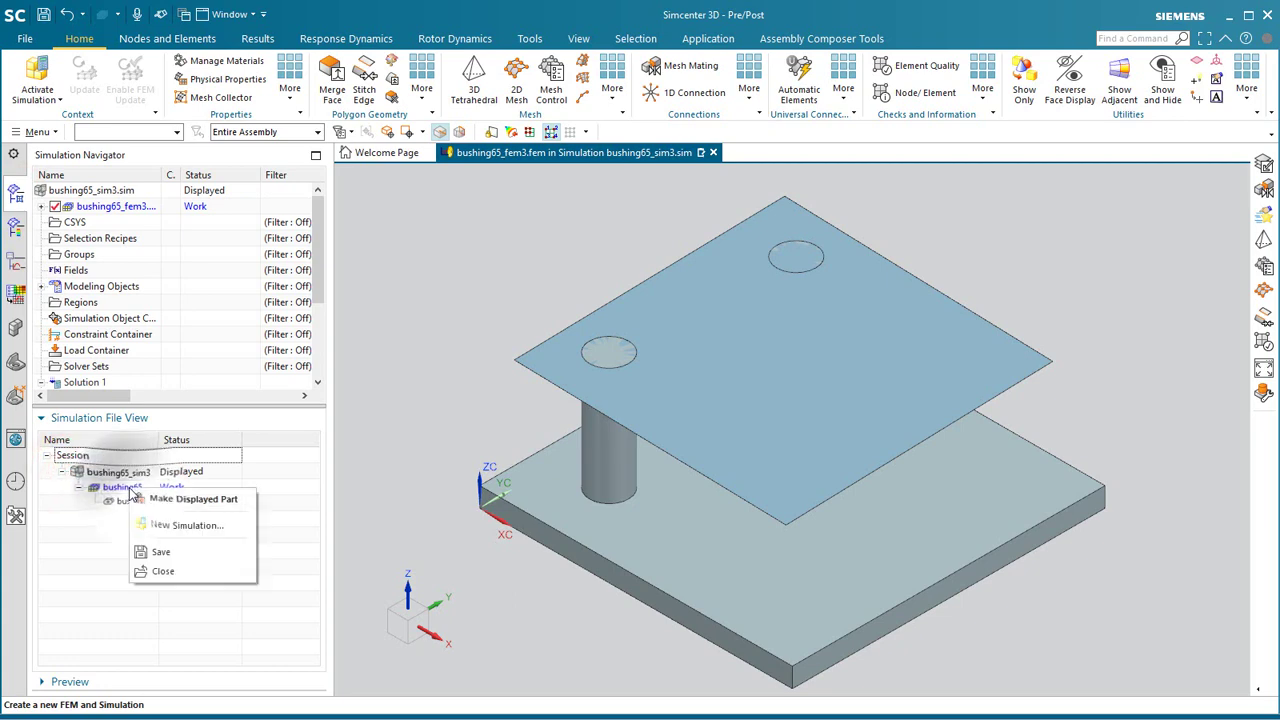
click(145, 508)
Step: Mesh the base and pedestal body with 0.2 in 3D tetrahedral elements
click(453, 100)
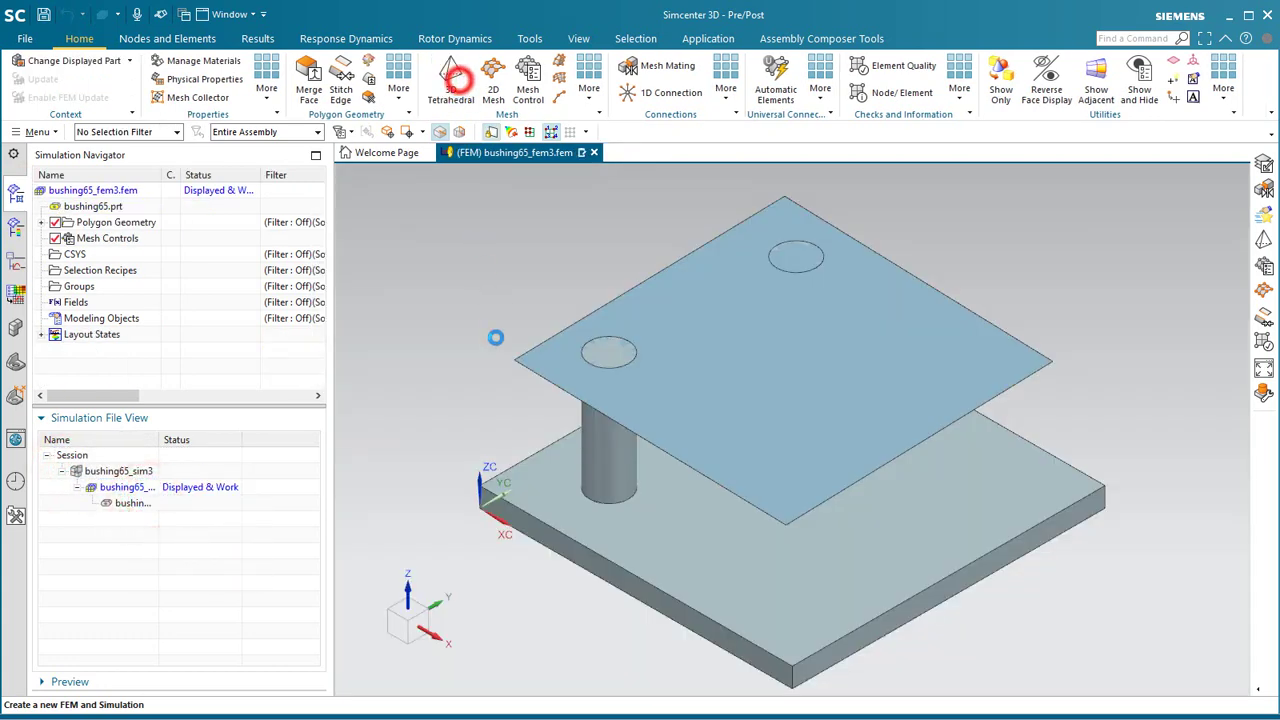
click(680, 523)
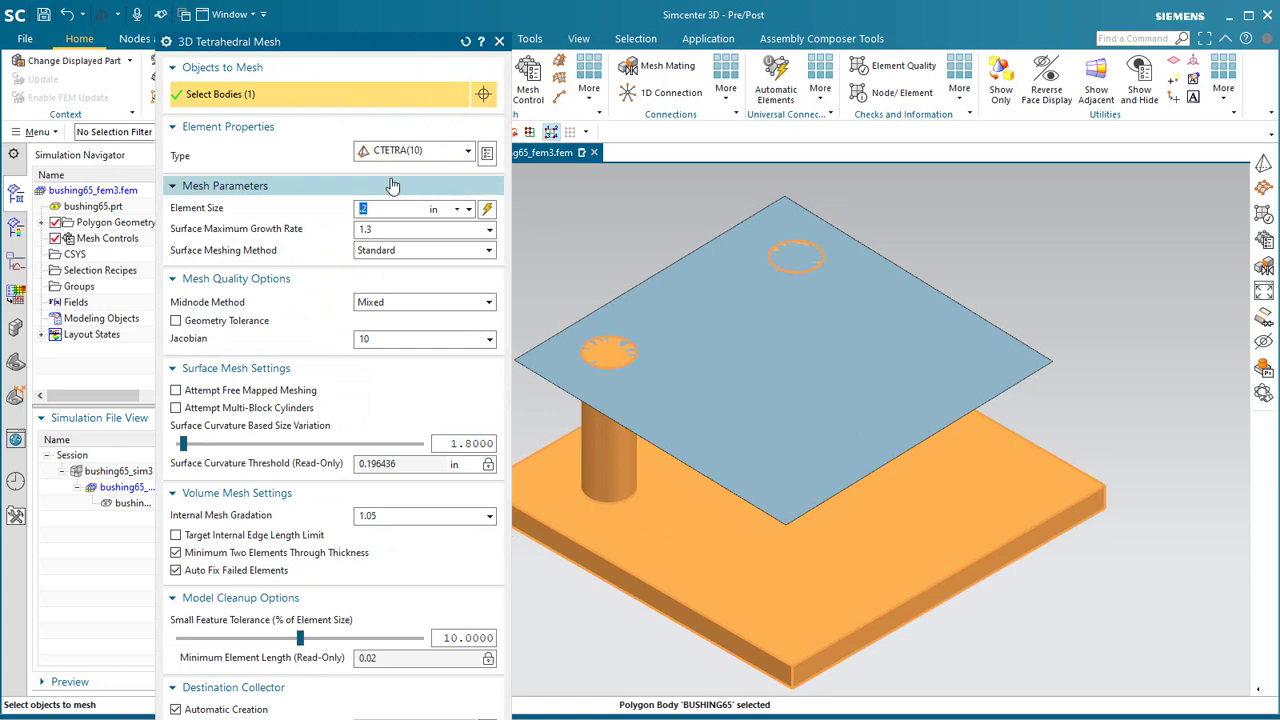
key(Return)
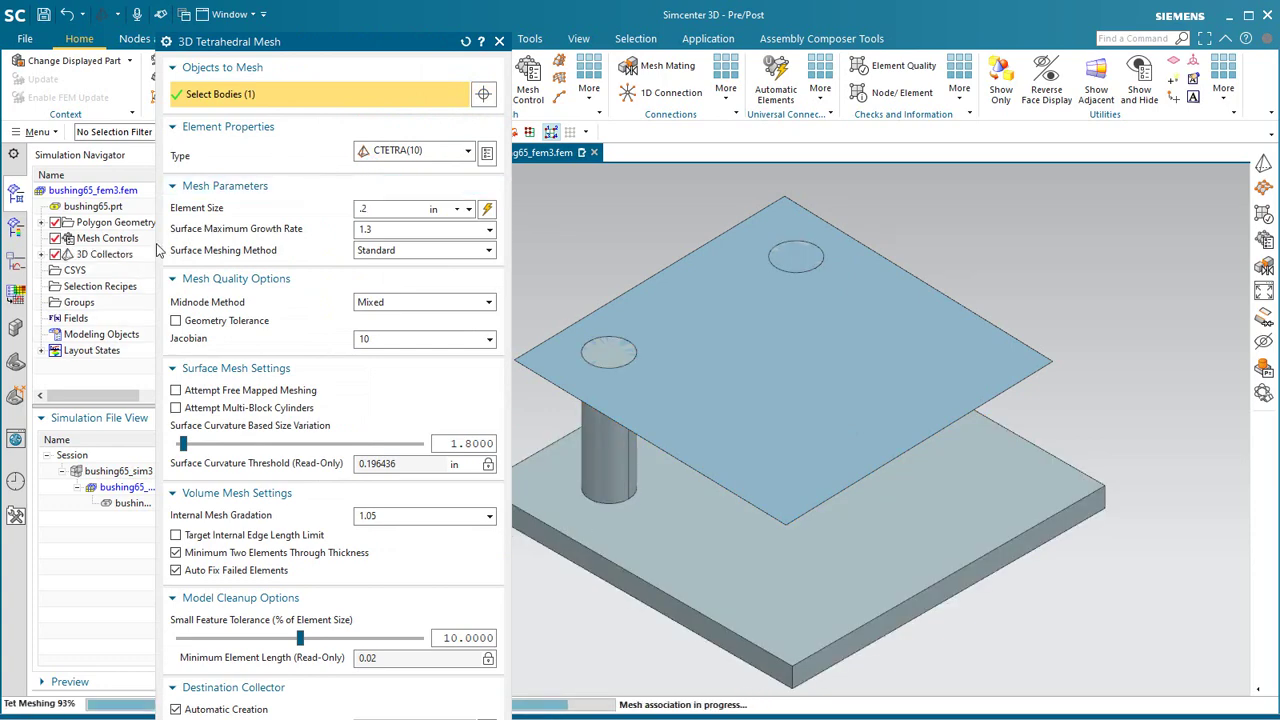
Step: Assign Aluminum_6061 to the BUSHING65 collector's PSOLID property
click(41, 255)
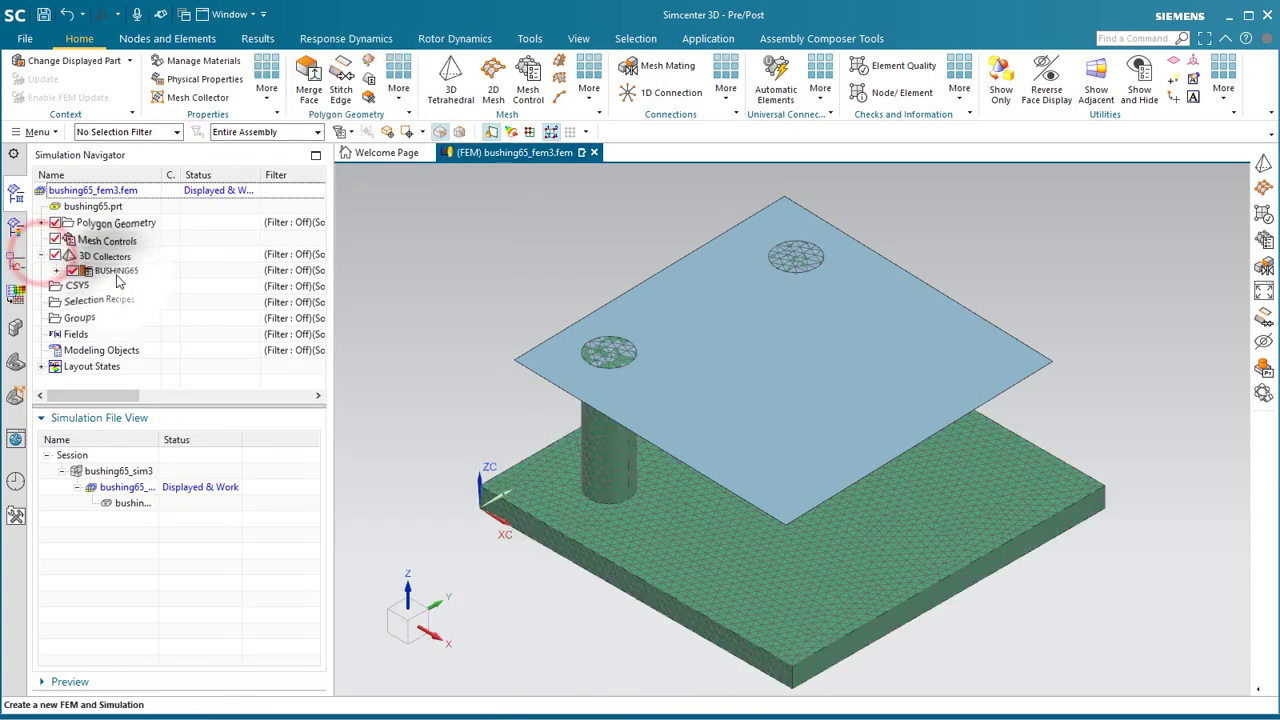
right_click(115, 272)
click(145, 314)
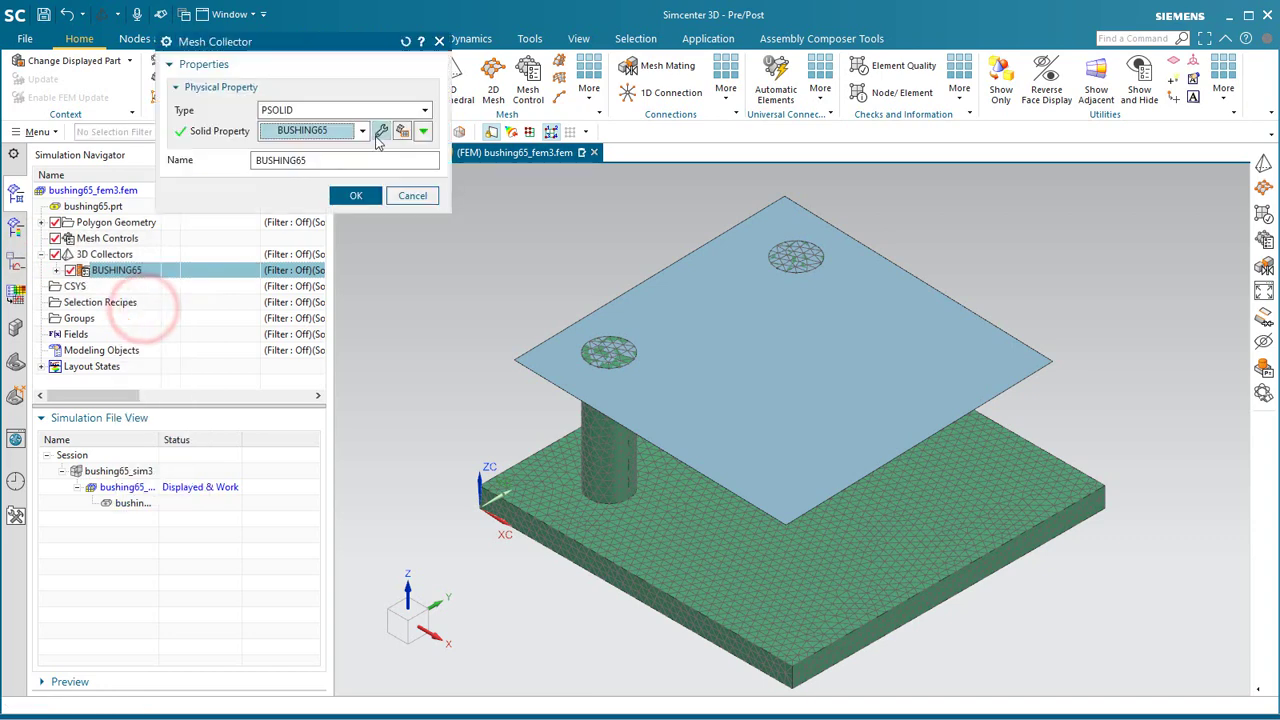
click(376, 134)
click(393, 163)
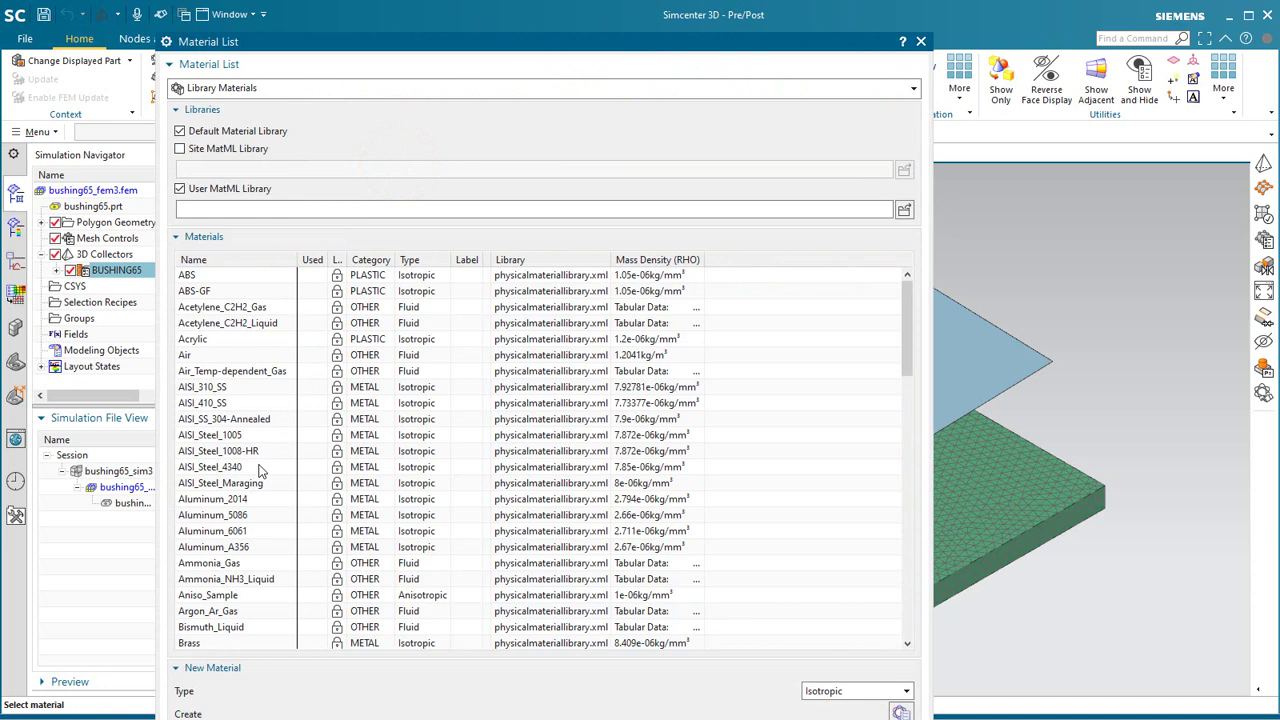
click(236, 532)
middle_click(240, 530)
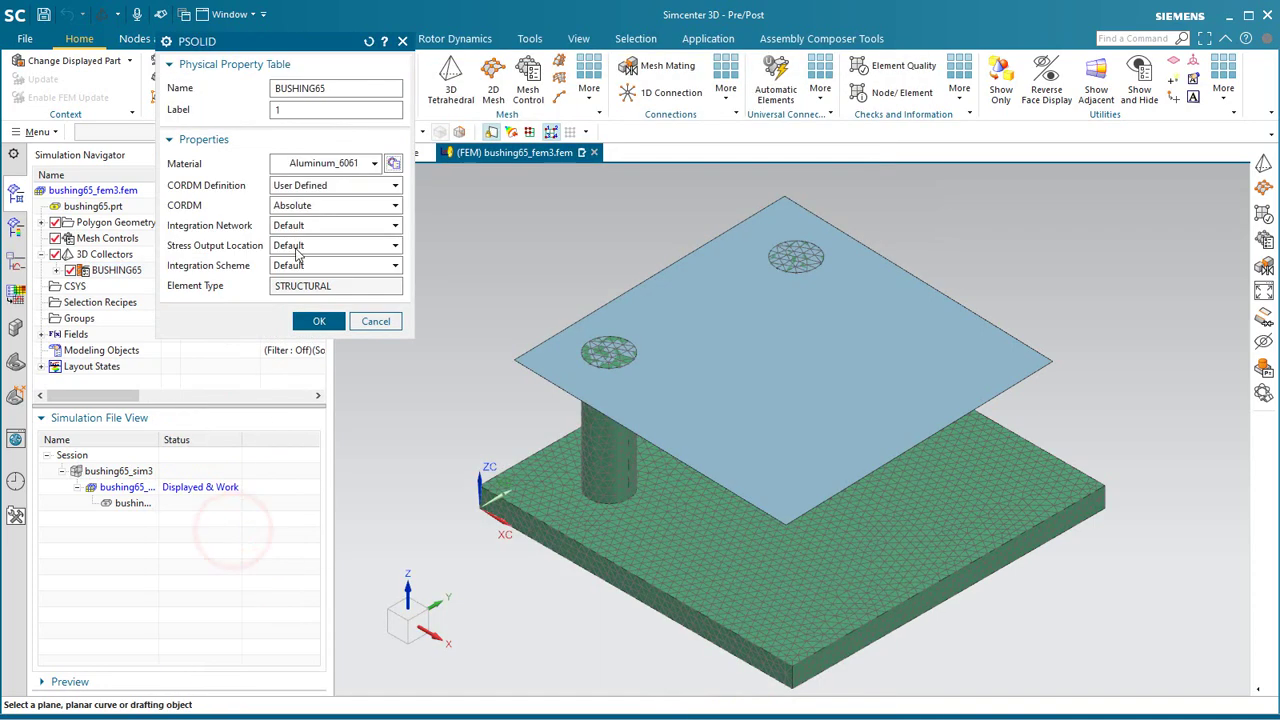
middle_click(303, 247)
middle_click(309, 232)
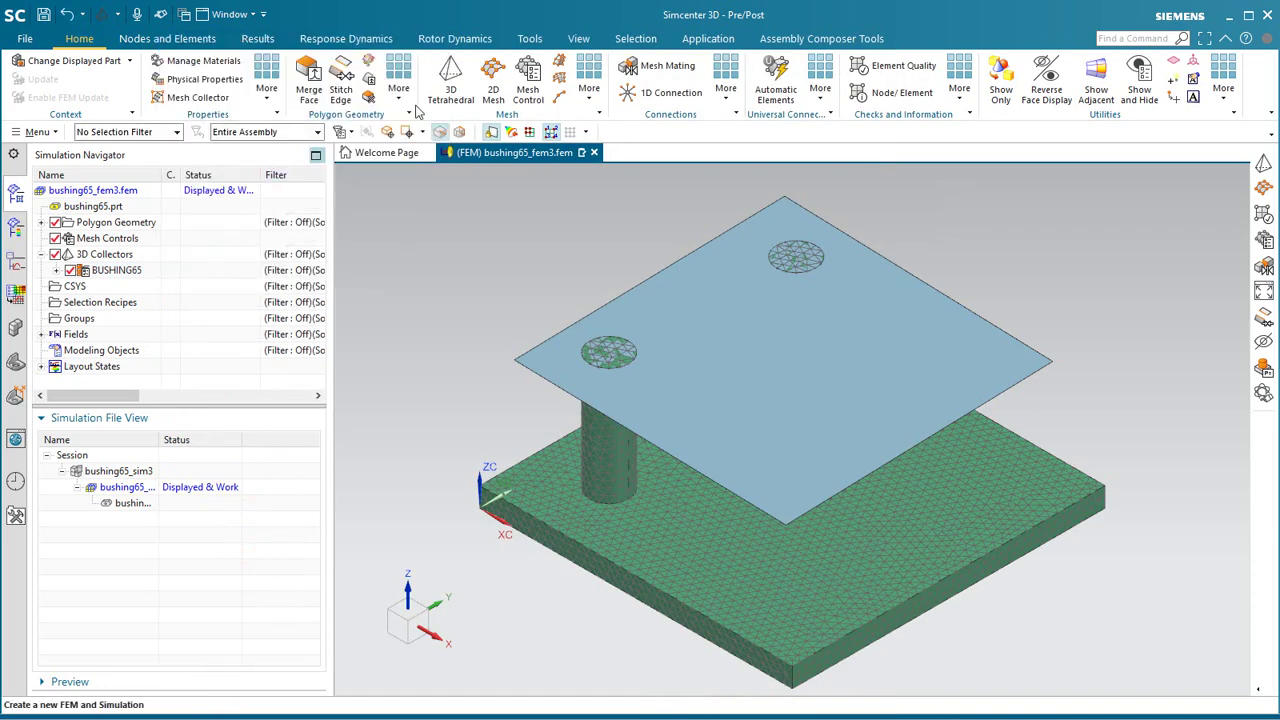
Step: Mesh the top board with 0.2 in CQUAD4 shell elements
click(492, 86)
click(720, 266)
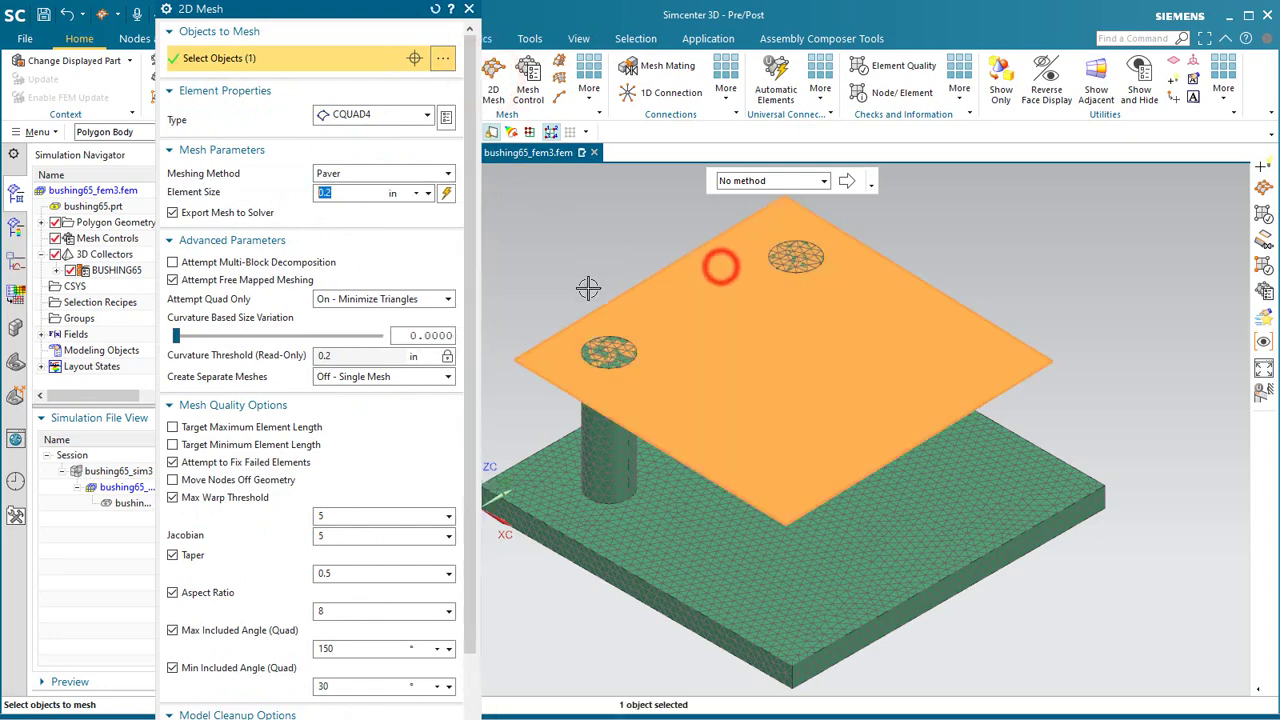
middle_click(392, 270)
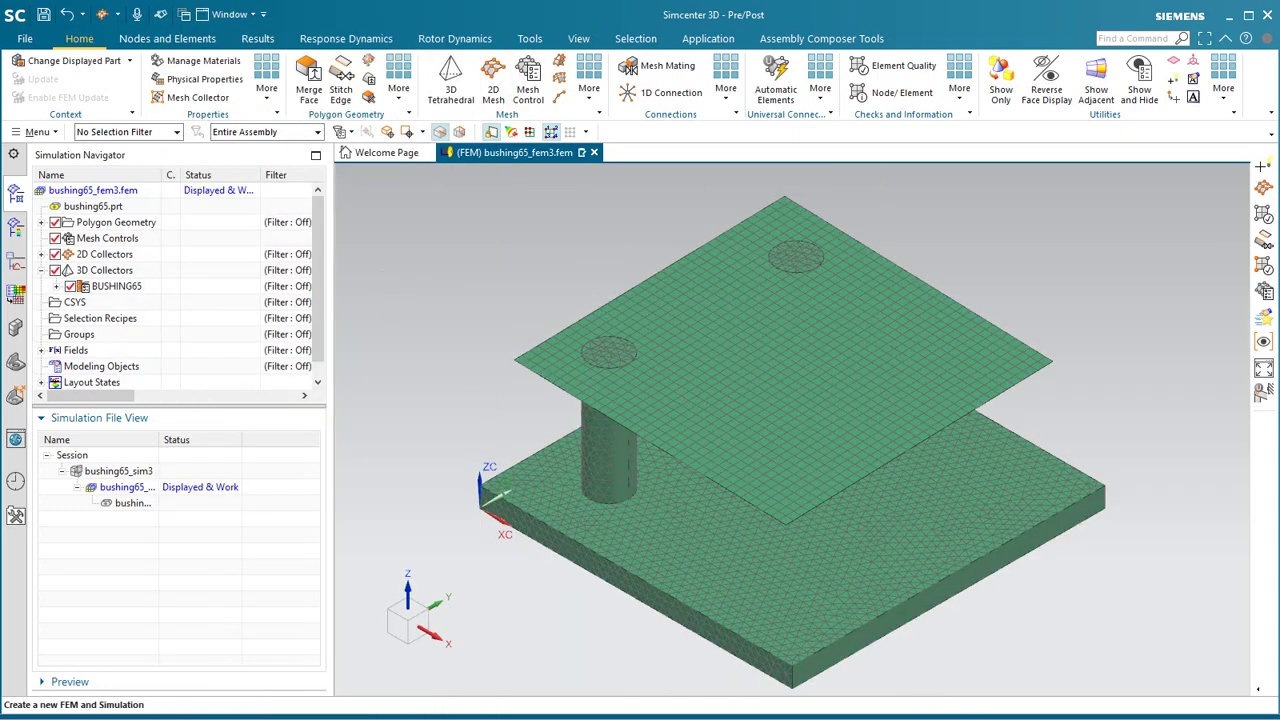
Step: Place an Arc/Ellipse/Sphere Center point on the front-left hole edge of the top board, at Z 3.5 in
click(37, 132)
click(83, 210)
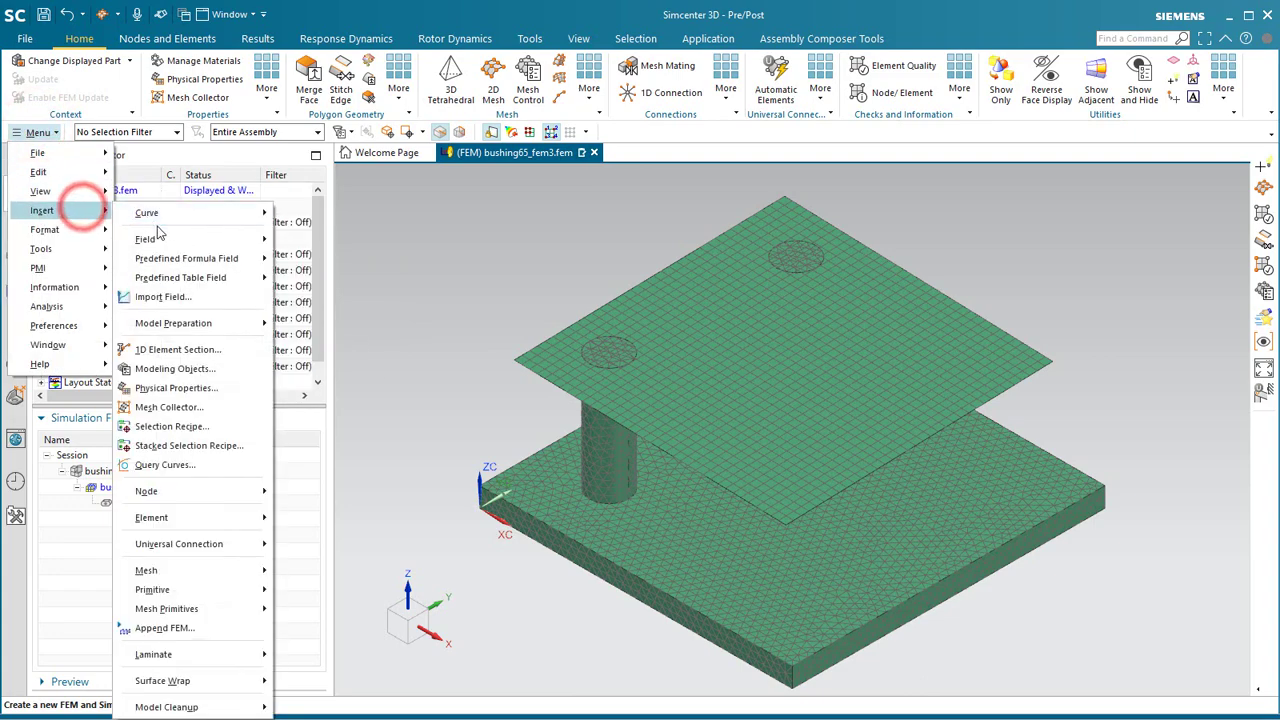
click(212, 323)
click(320, 479)
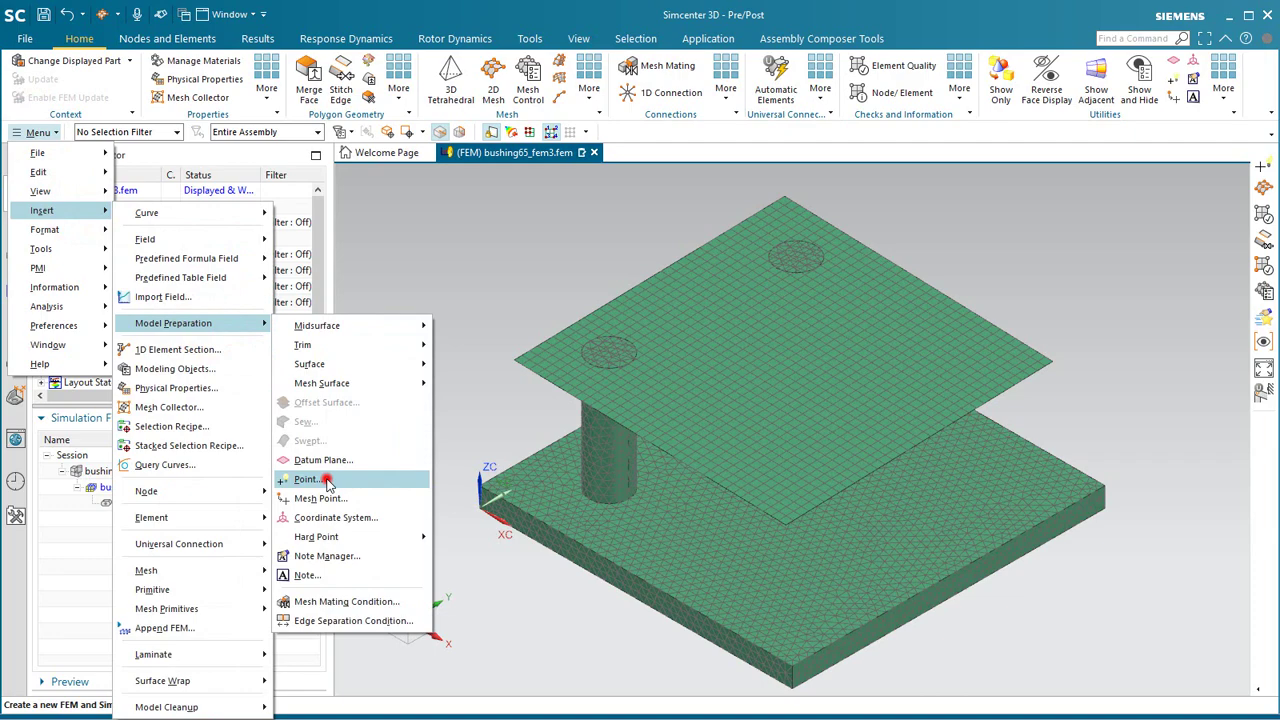
click(244, 38)
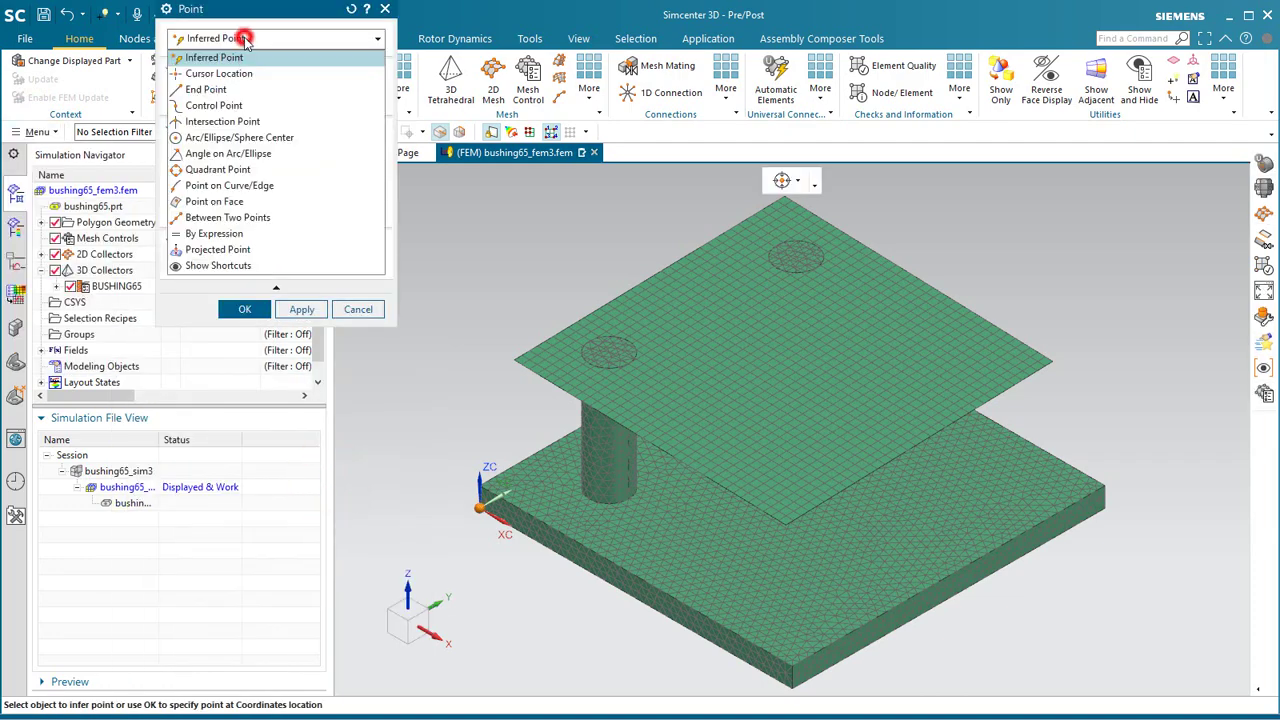
click(230, 137)
click(588, 341)
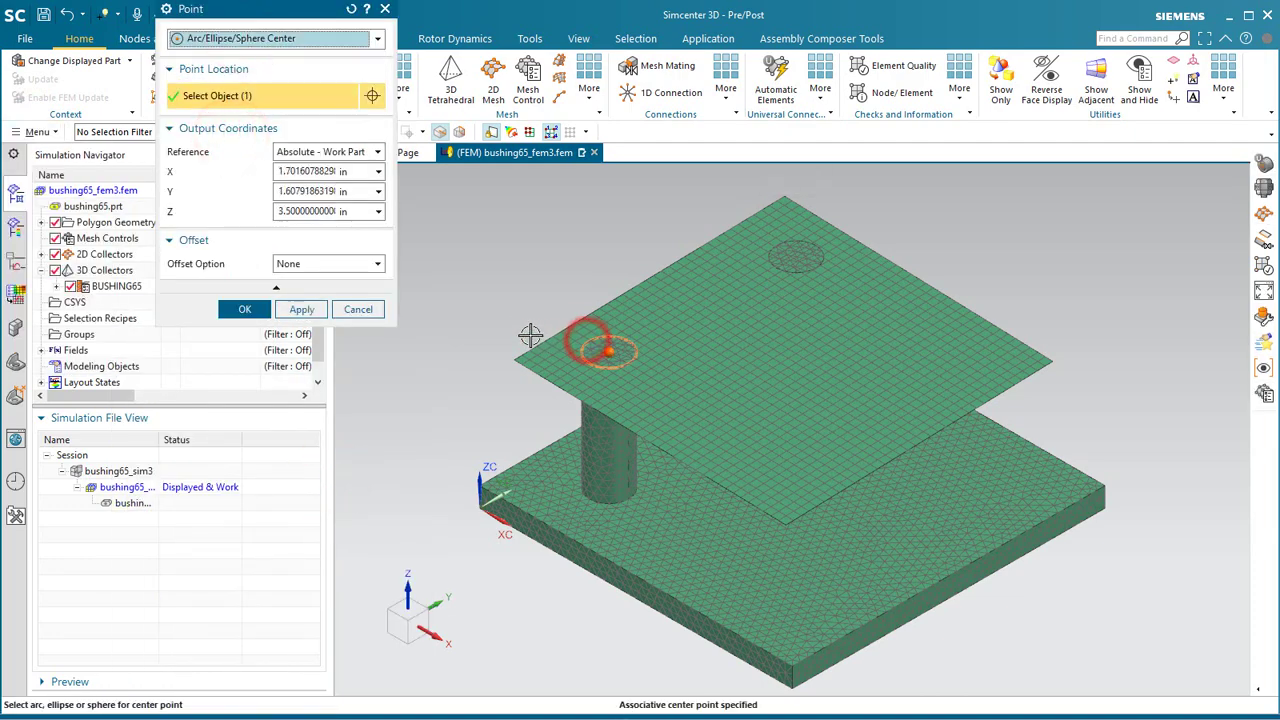
click(244, 310)
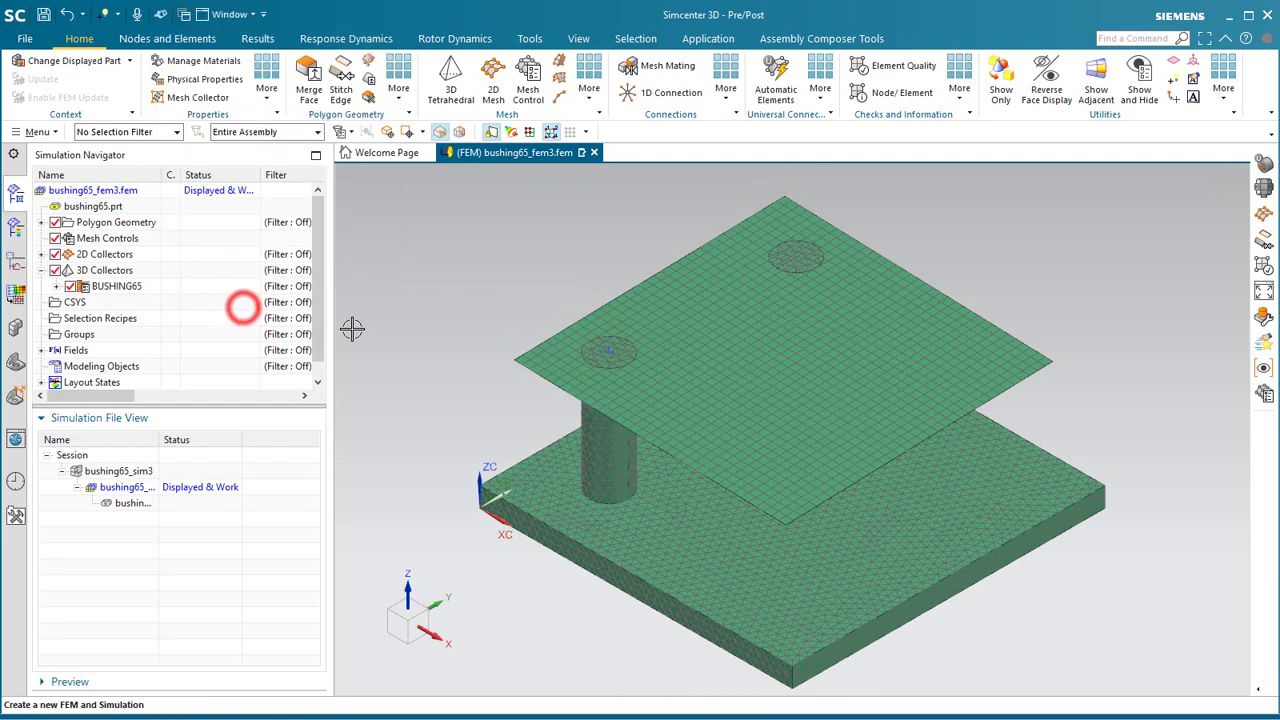
scroll(565, 349, up, 5)
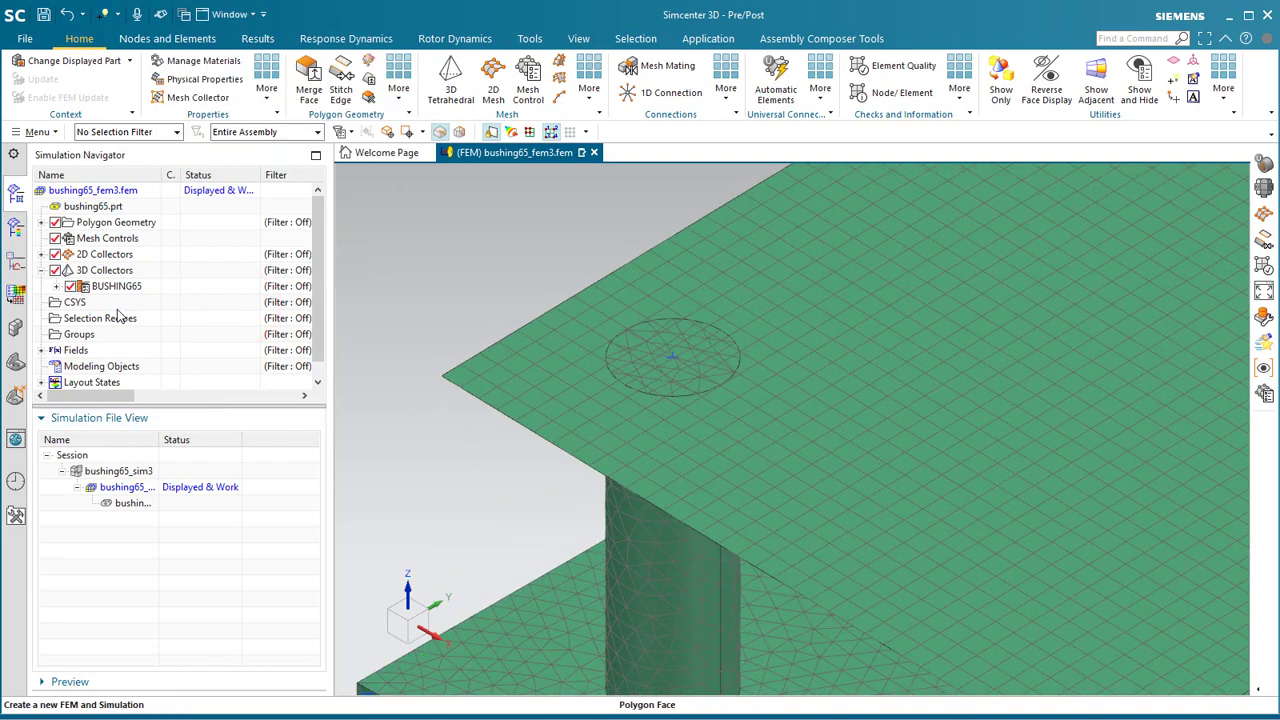
Step: Create the boardnodes proximity recipe catching board mesh nodes within 0.75 in of the hole-centre point
right_click(95, 318)
click(150, 325)
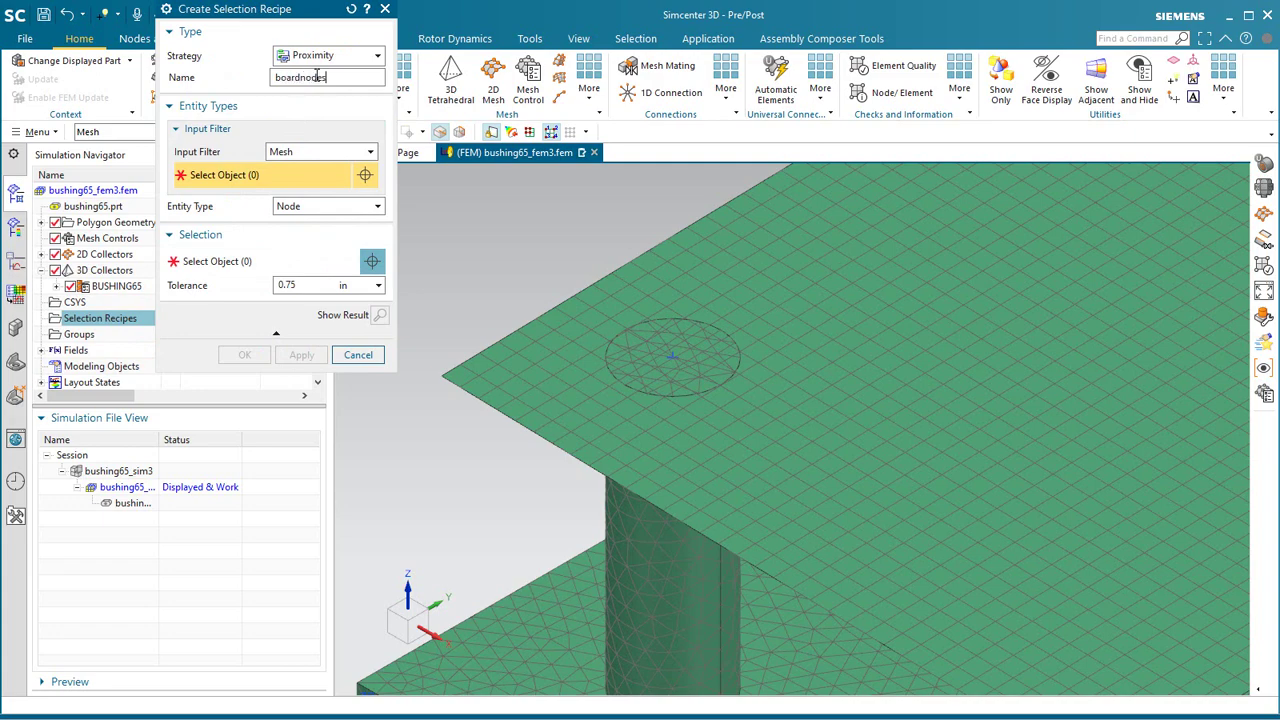
click(734, 260)
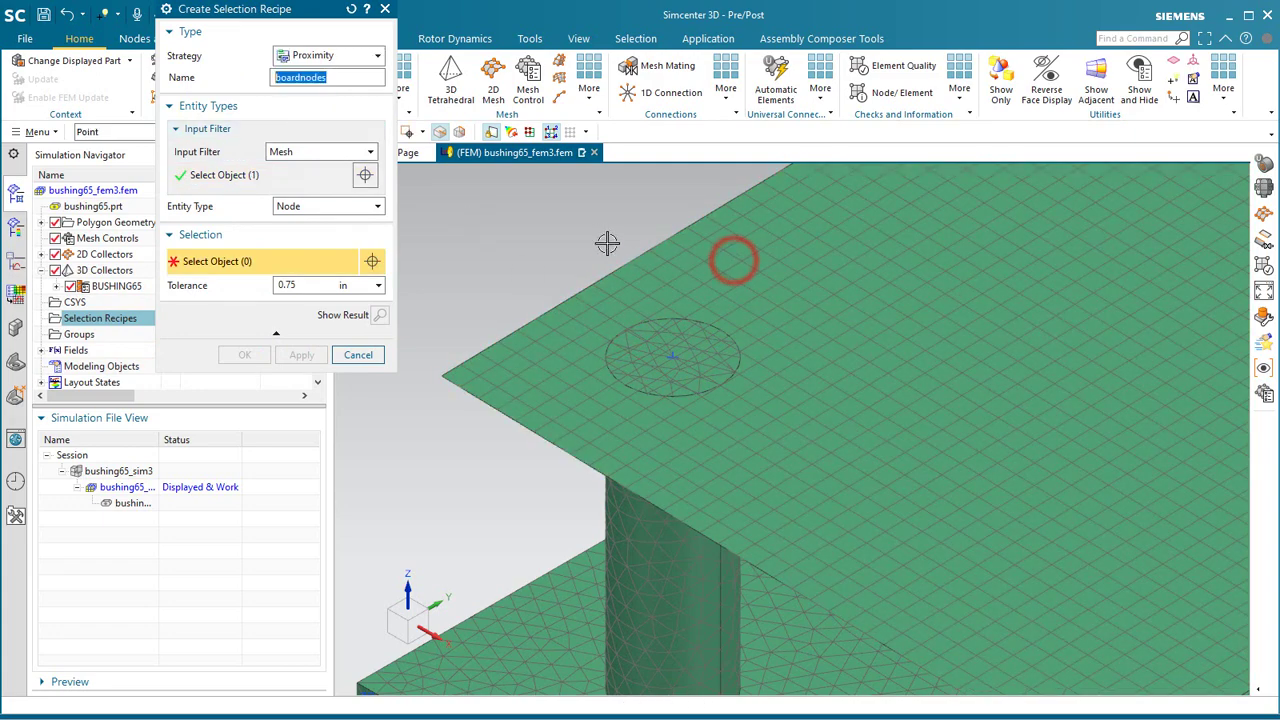
click(677, 356)
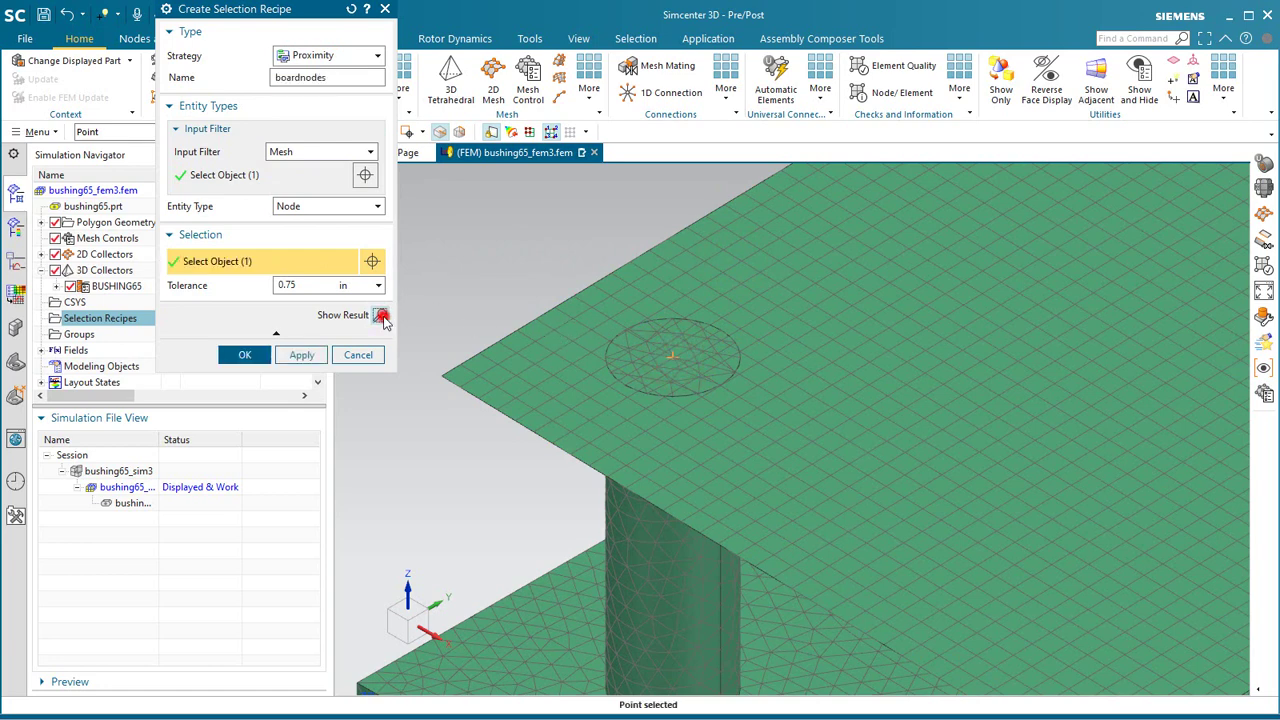
click(383, 316)
click(251, 355)
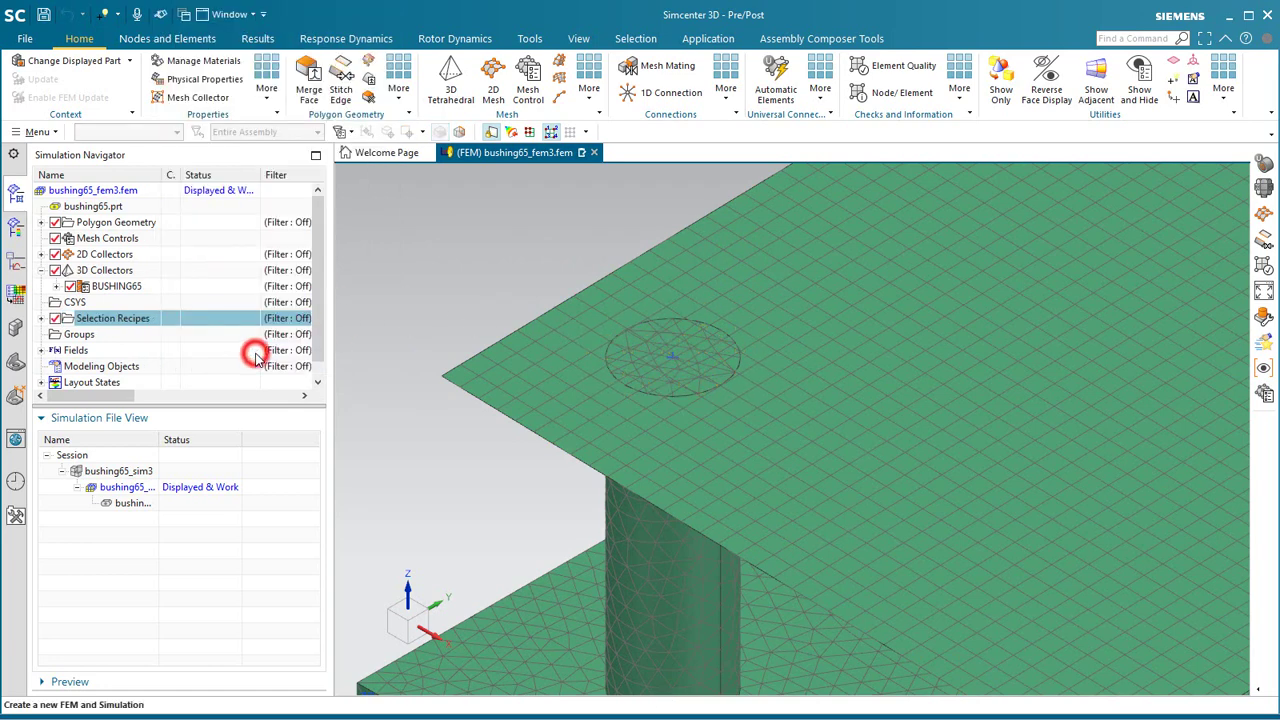
right_click(100, 320)
Step: Start the stacked pedestalnodes recipe with a 1.5 in bounding sphere centred on the circle centre
click(157, 344)
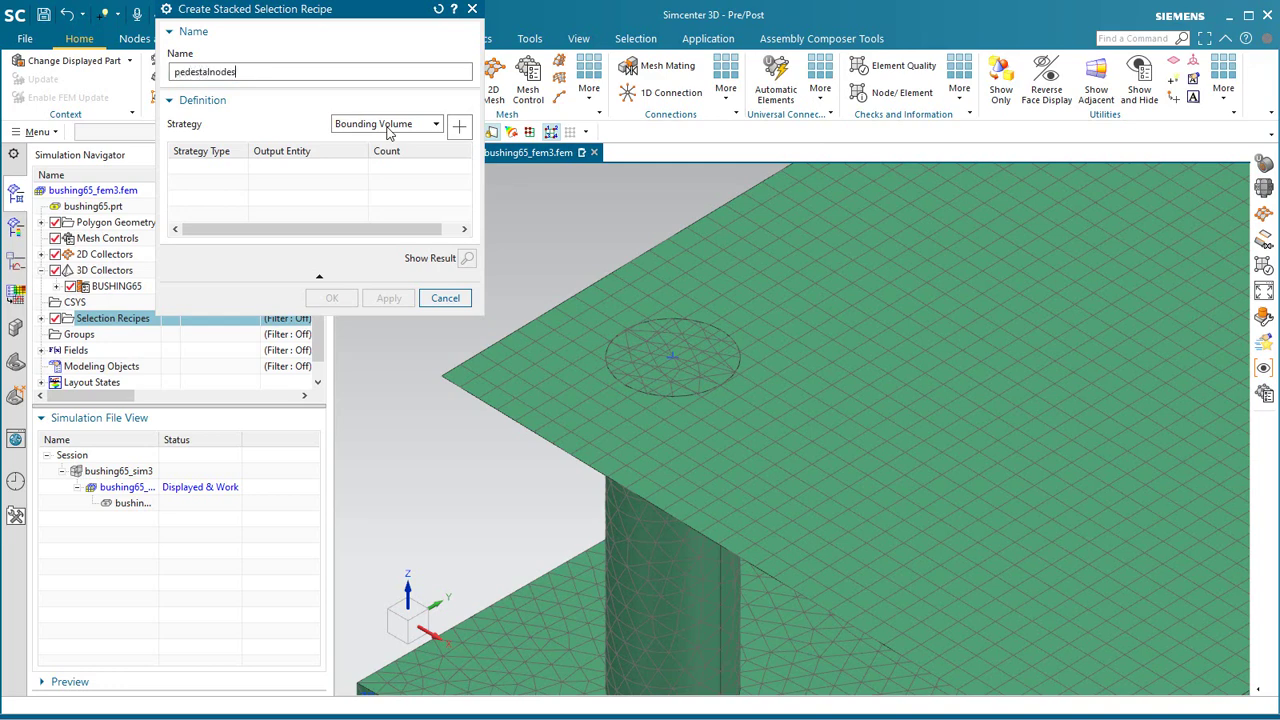
click(460, 125)
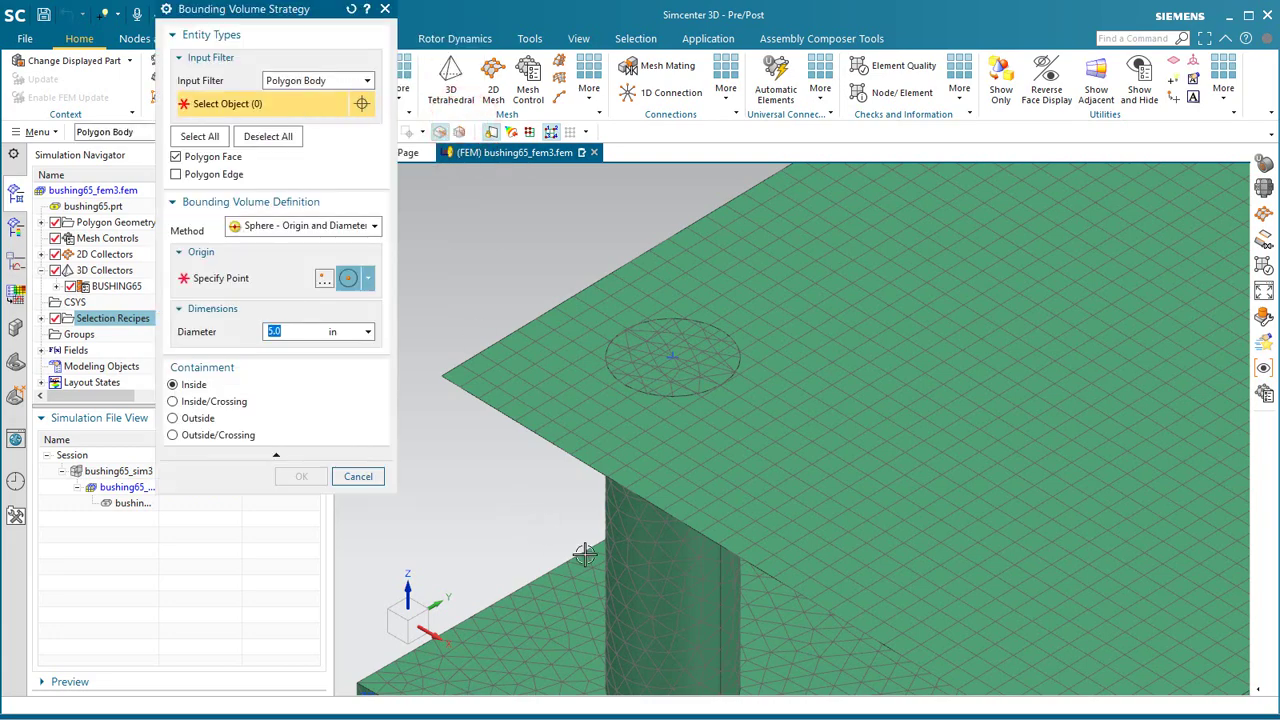
click(641, 569)
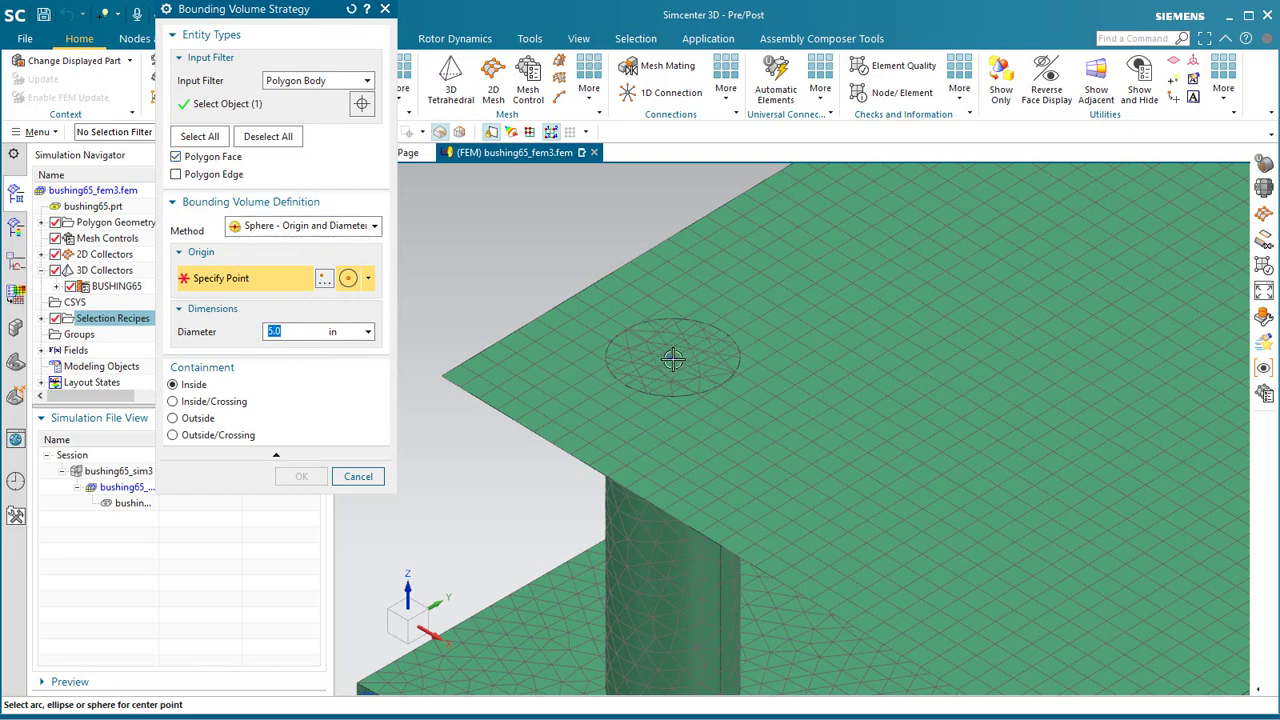
click(625, 376)
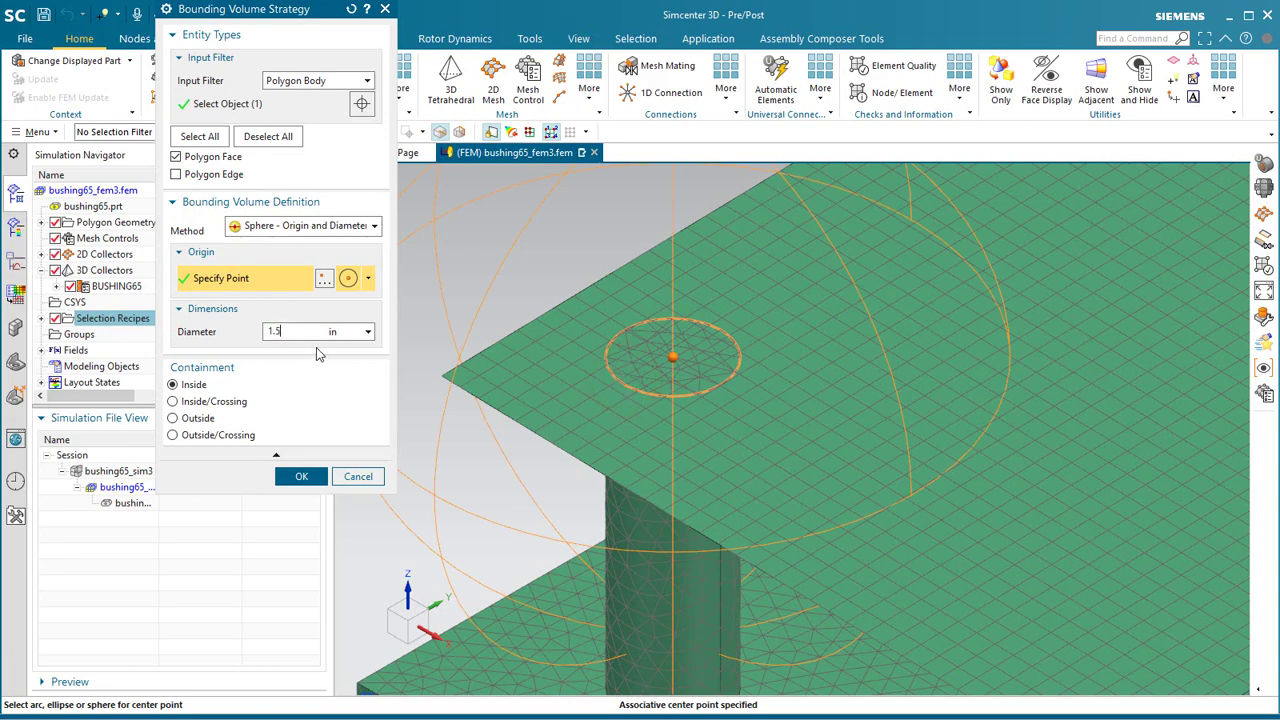
text(1.5)
key(Tab)
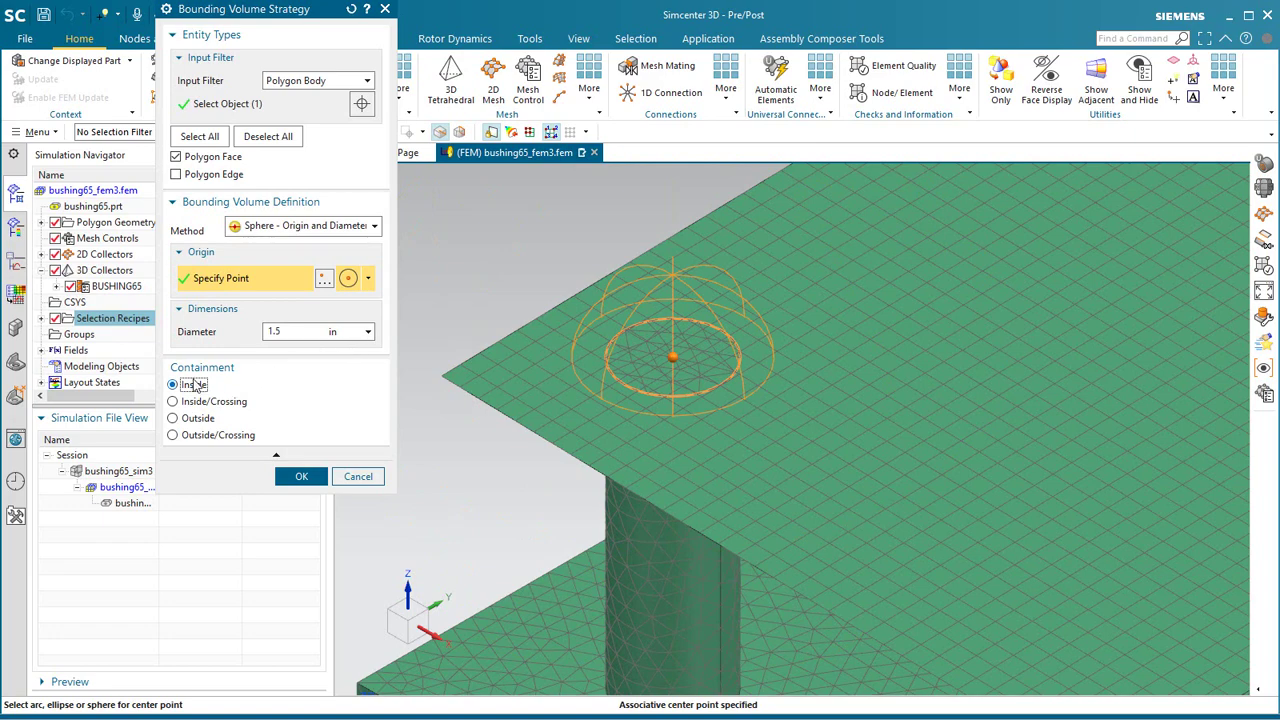
click(298, 478)
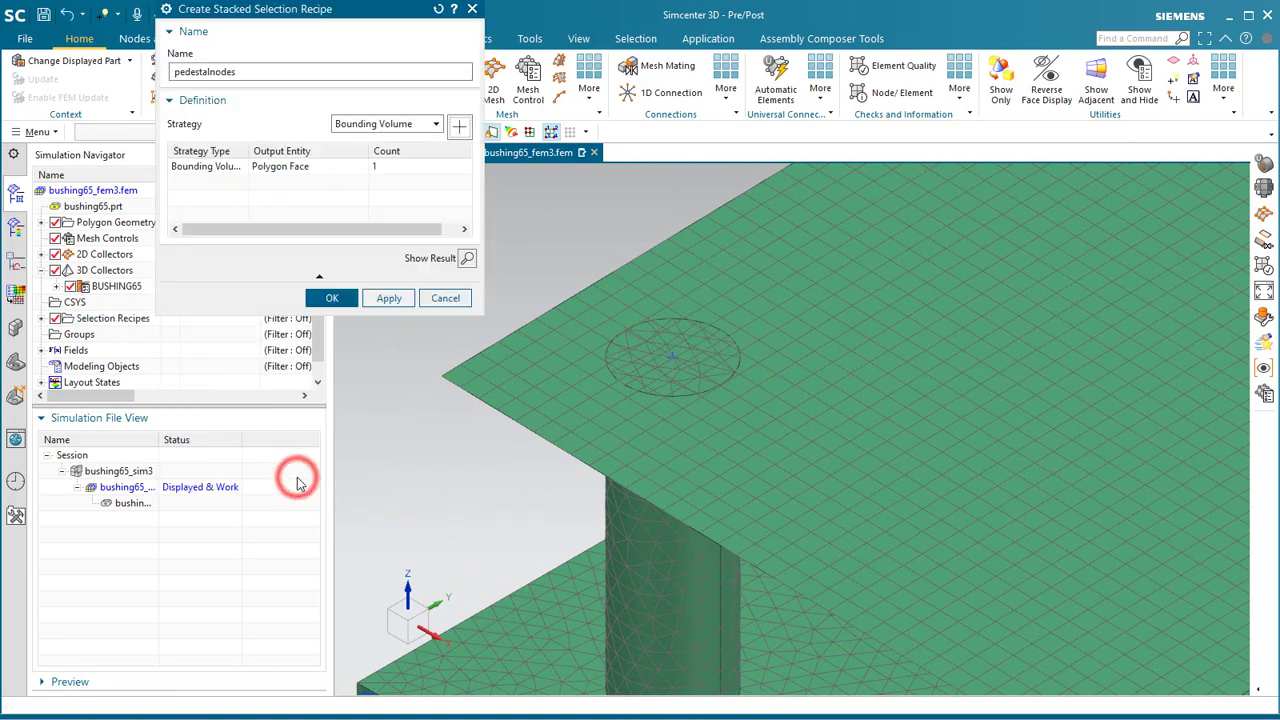
Step: Add a Related Nodes strategy, preview the 113 nodes, and save pedestalnodes
click(423, 124)
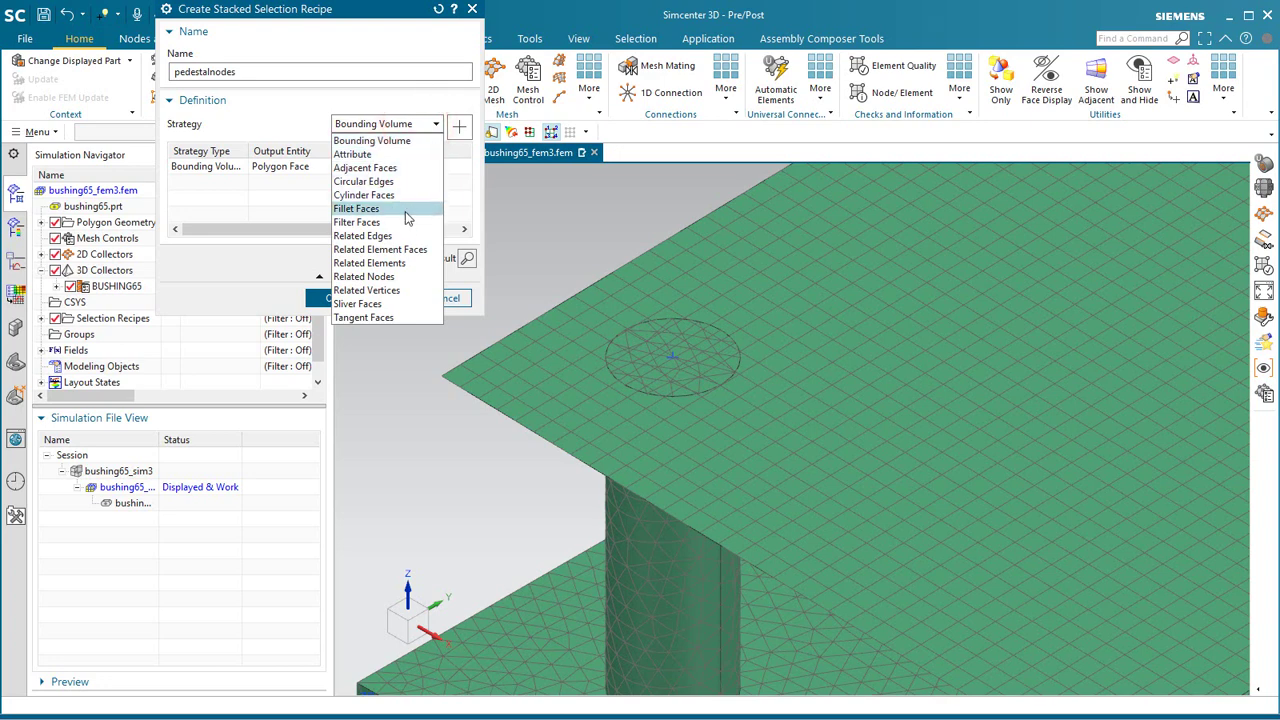
click(395, 275)
click(459, 126)
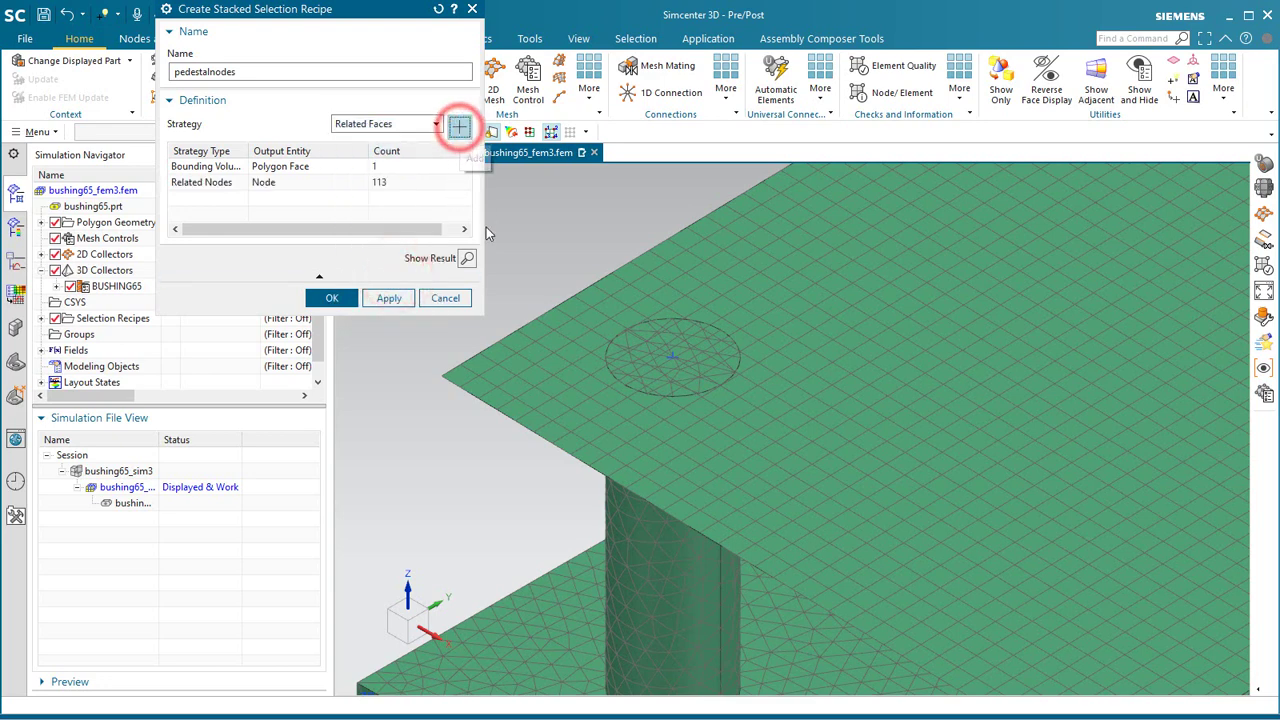
click(468, 259)
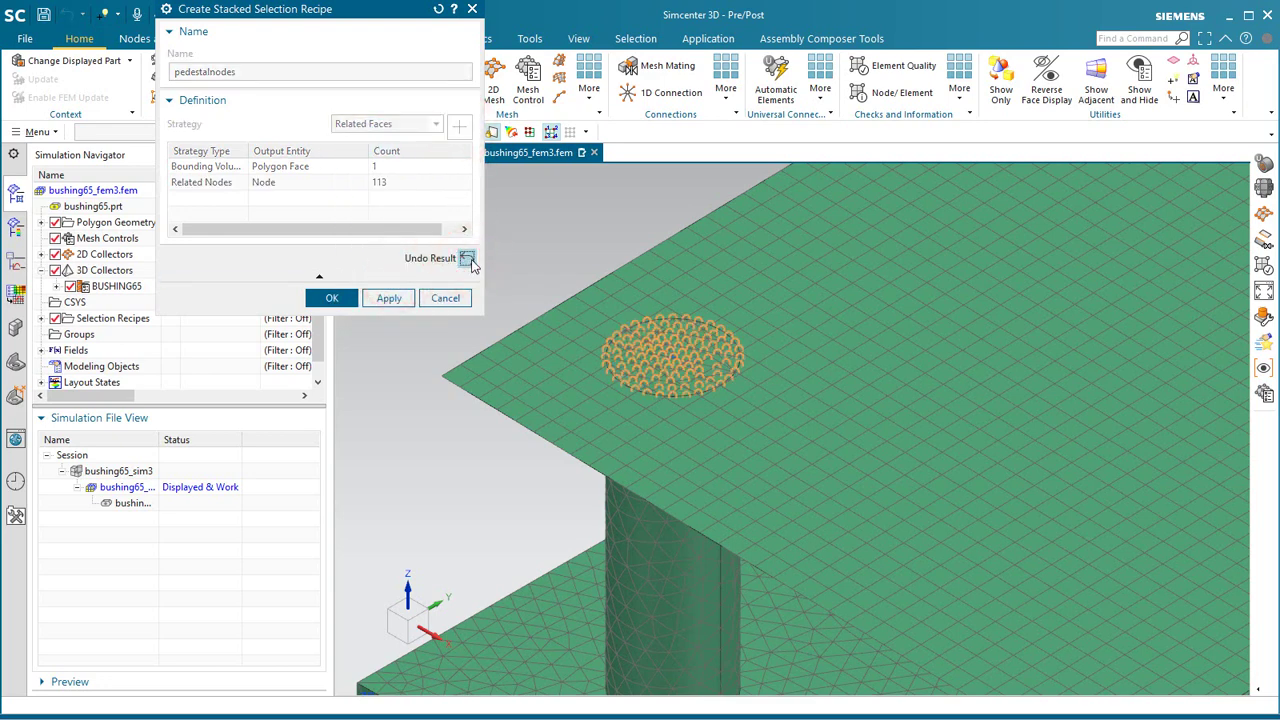
click(332, 298)
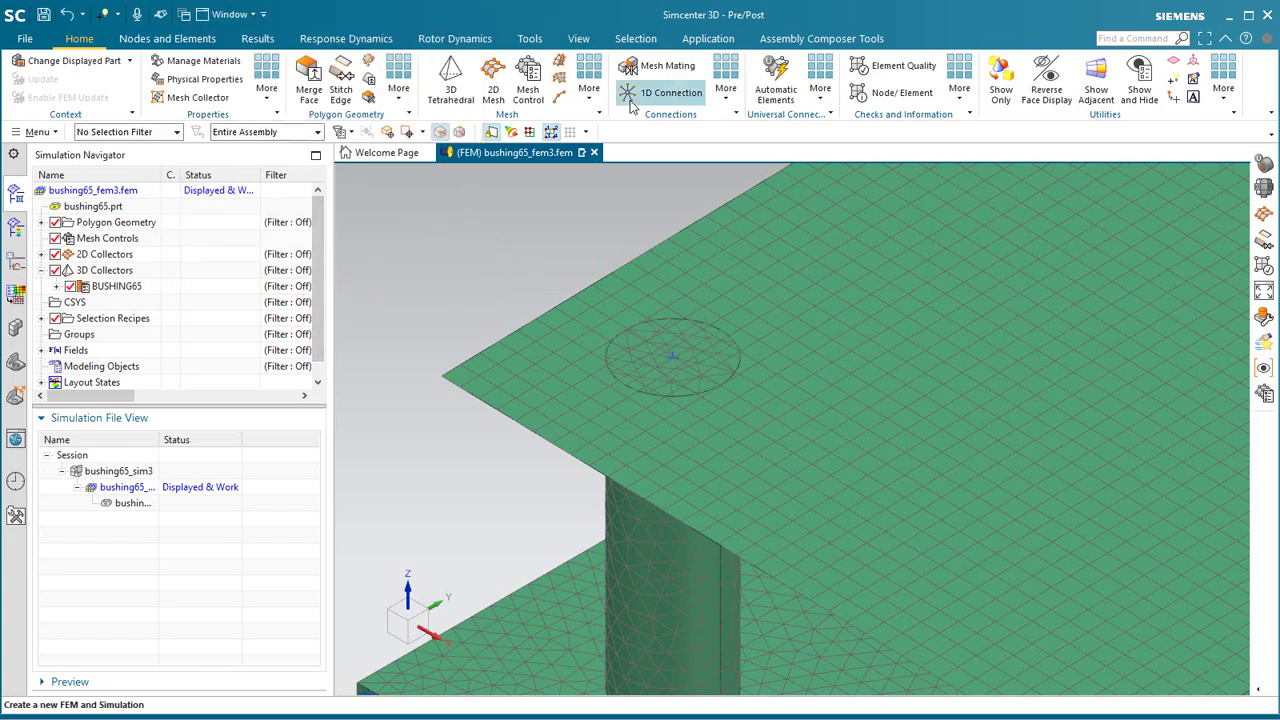
Step: Start a new bushing connection from the connection types list
click(818, 90)
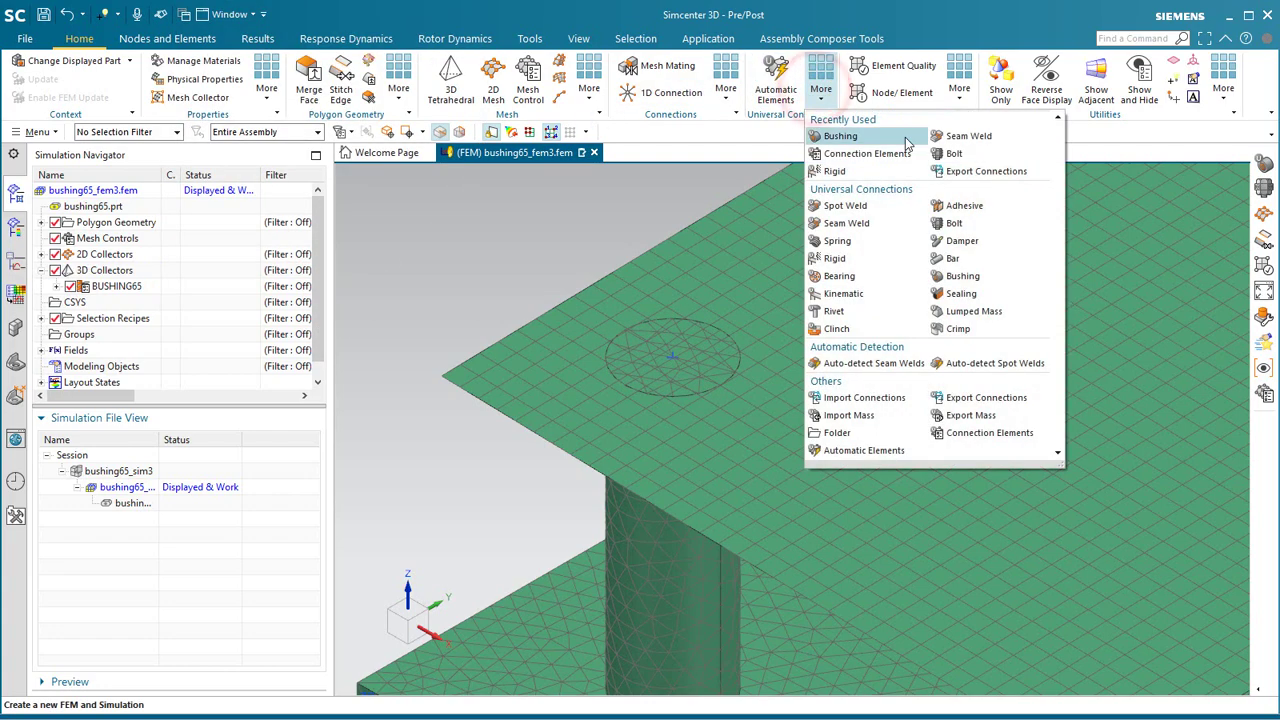
click(861, 136)
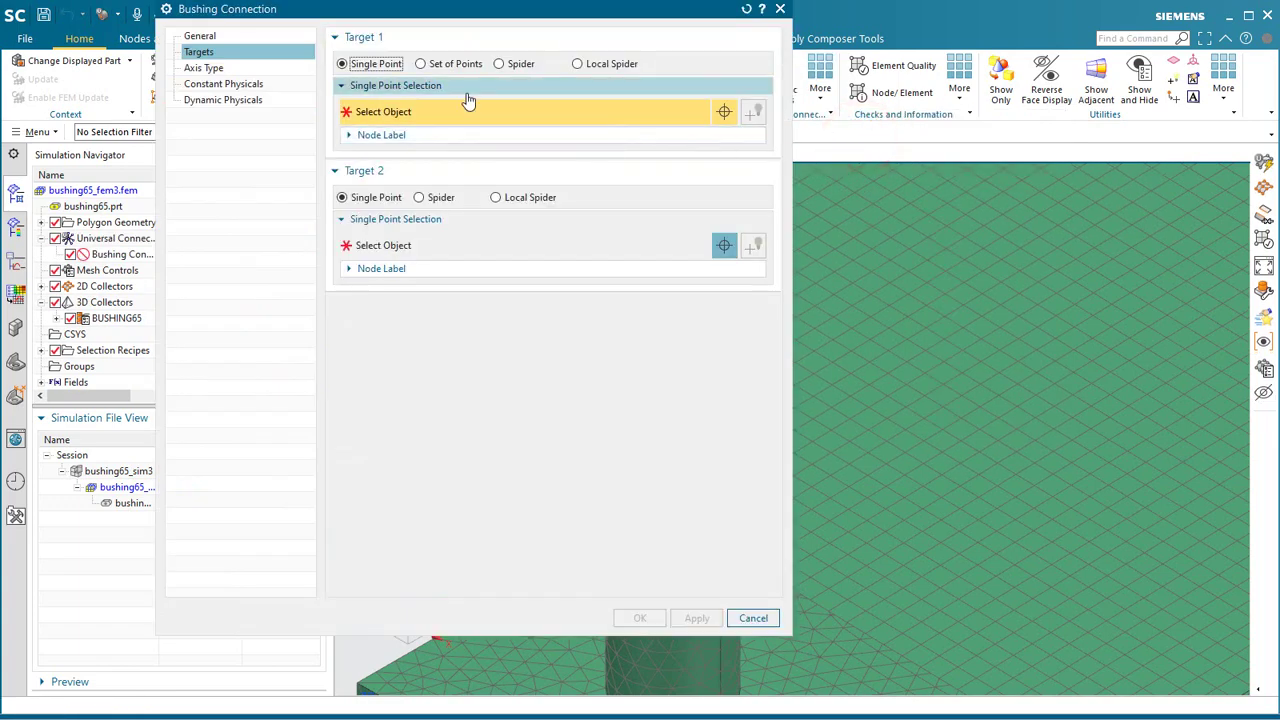
drag(552, 12, 515, 37)
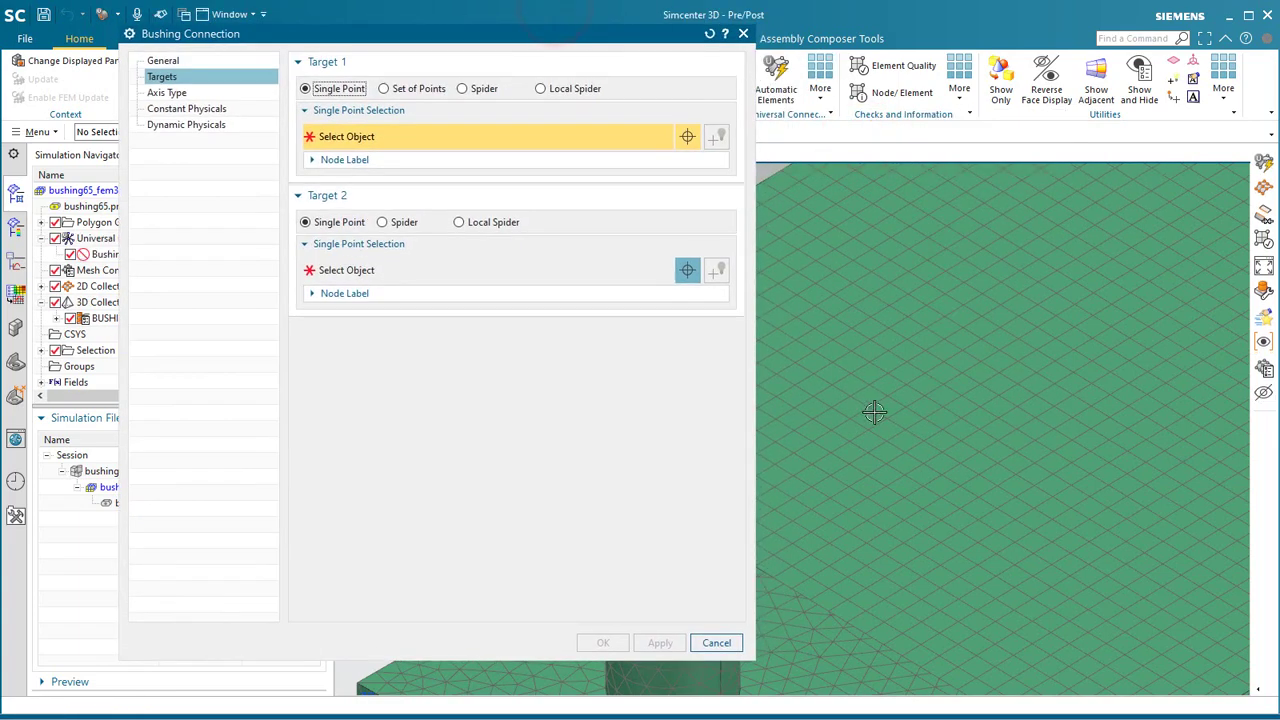
scroll(873, 418, down, 5)
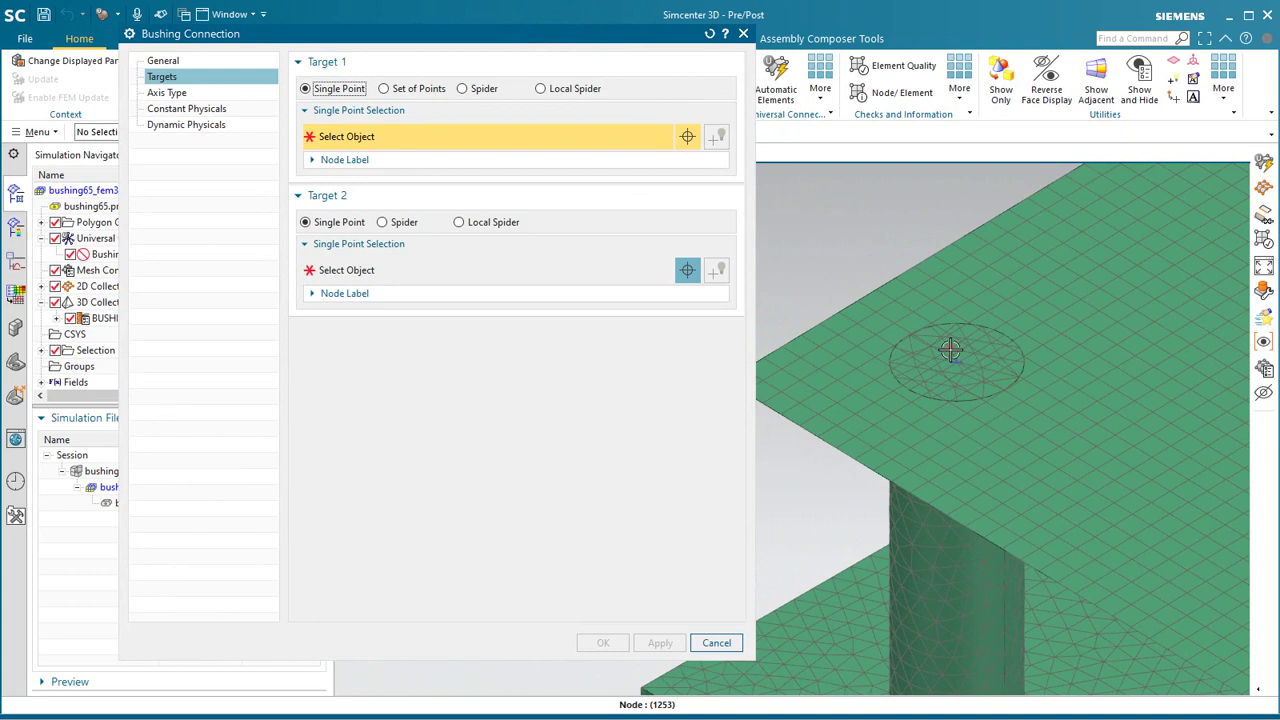
Step: Set Target 1 as a local spider at the circle centre with boardnodes legs and the board's top face as target
click(541, 88)
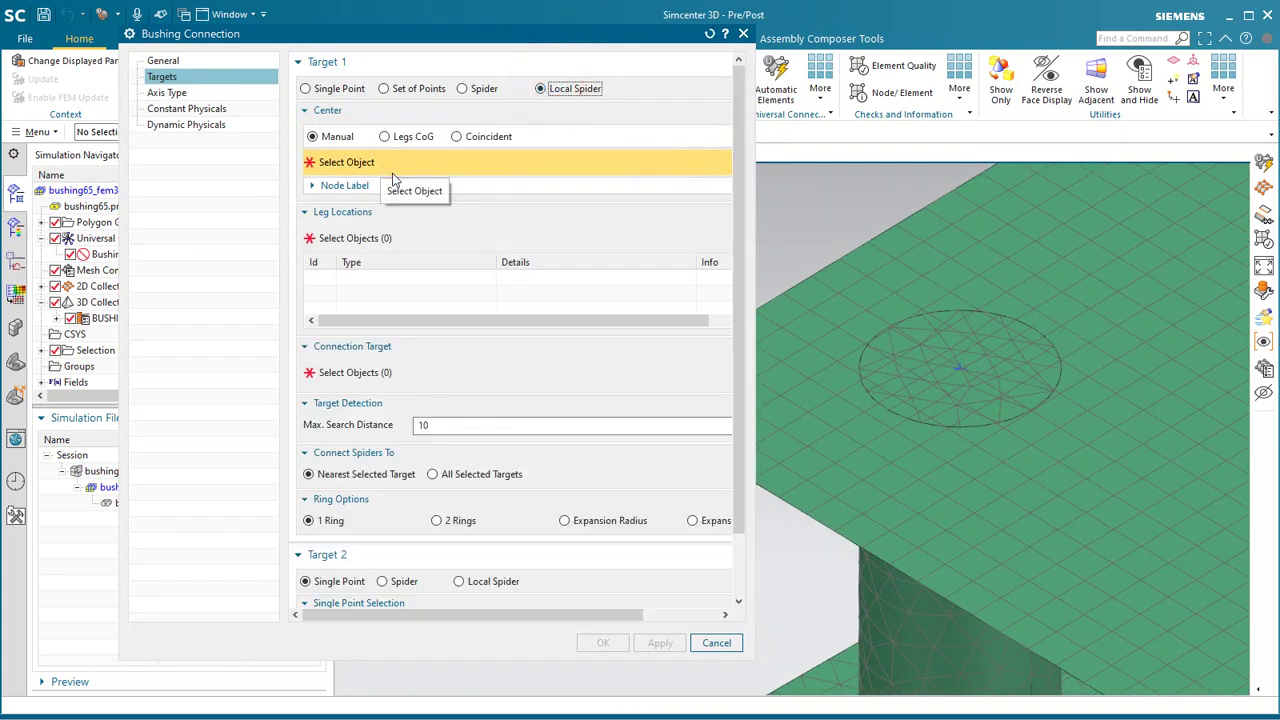
click(965, 368)
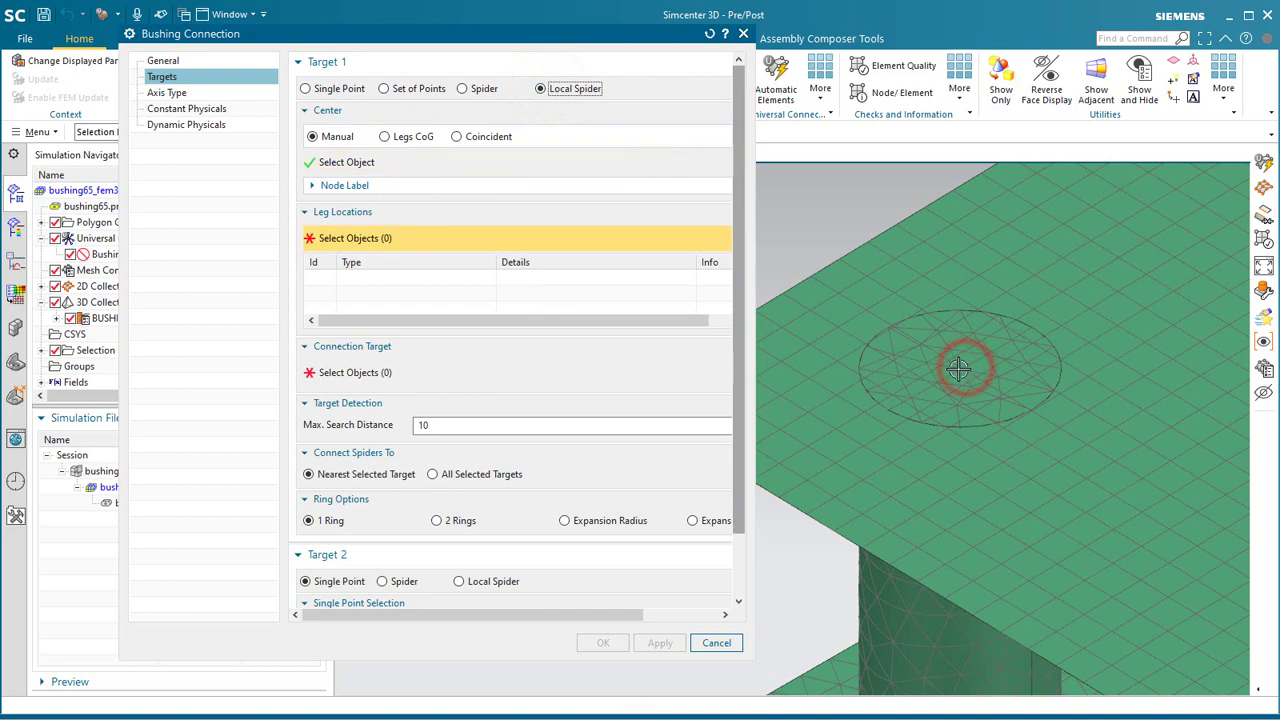
click(41, 350)
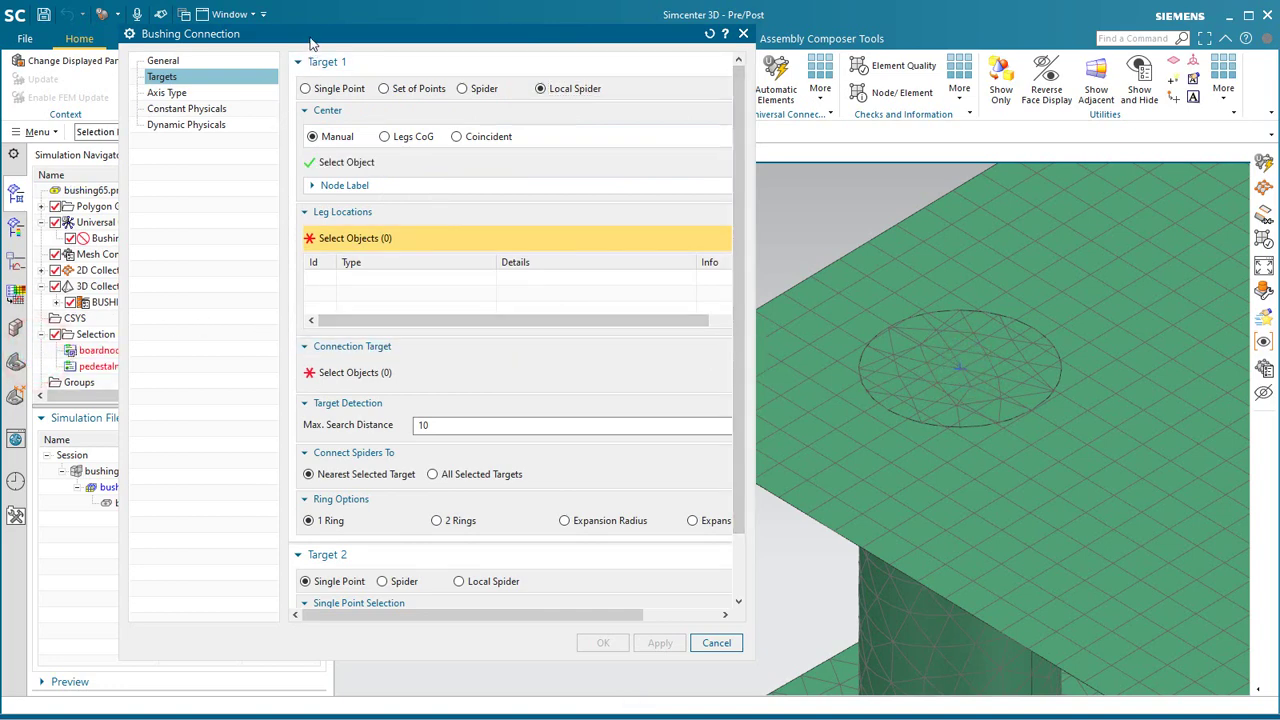
drag(310, 42, 329, 44)
click(103, 352)
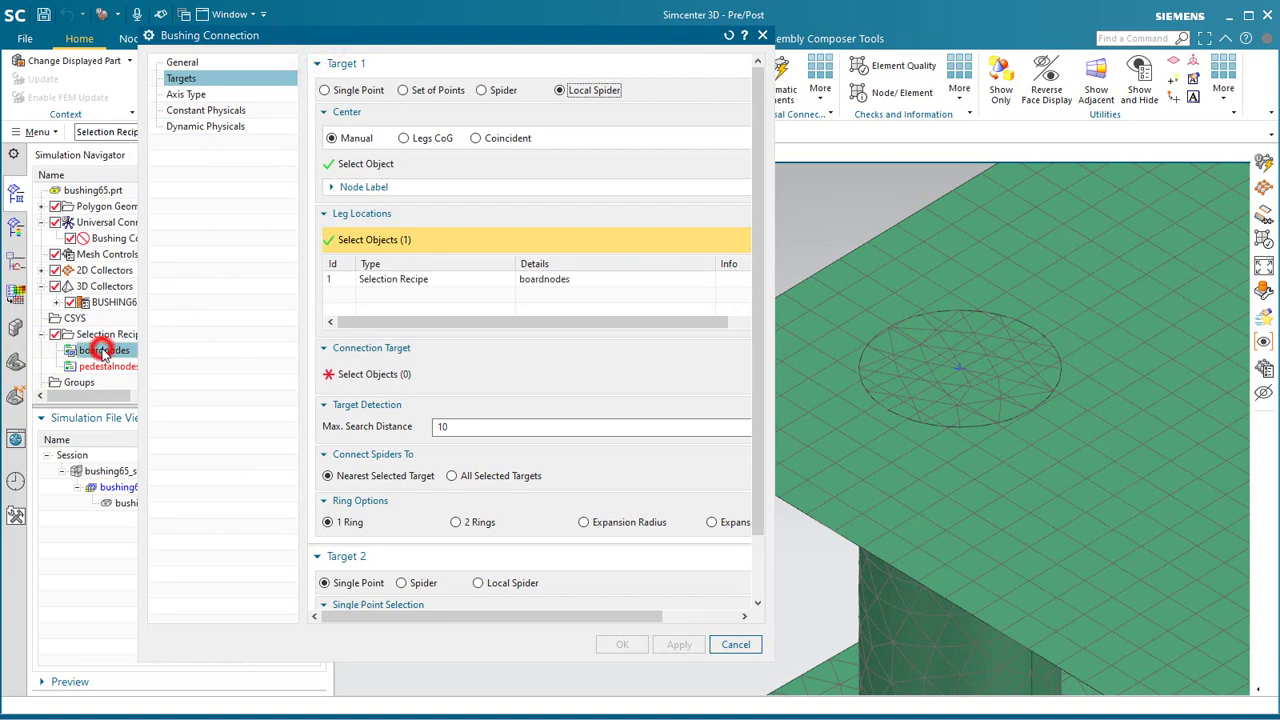
click(355, 376)
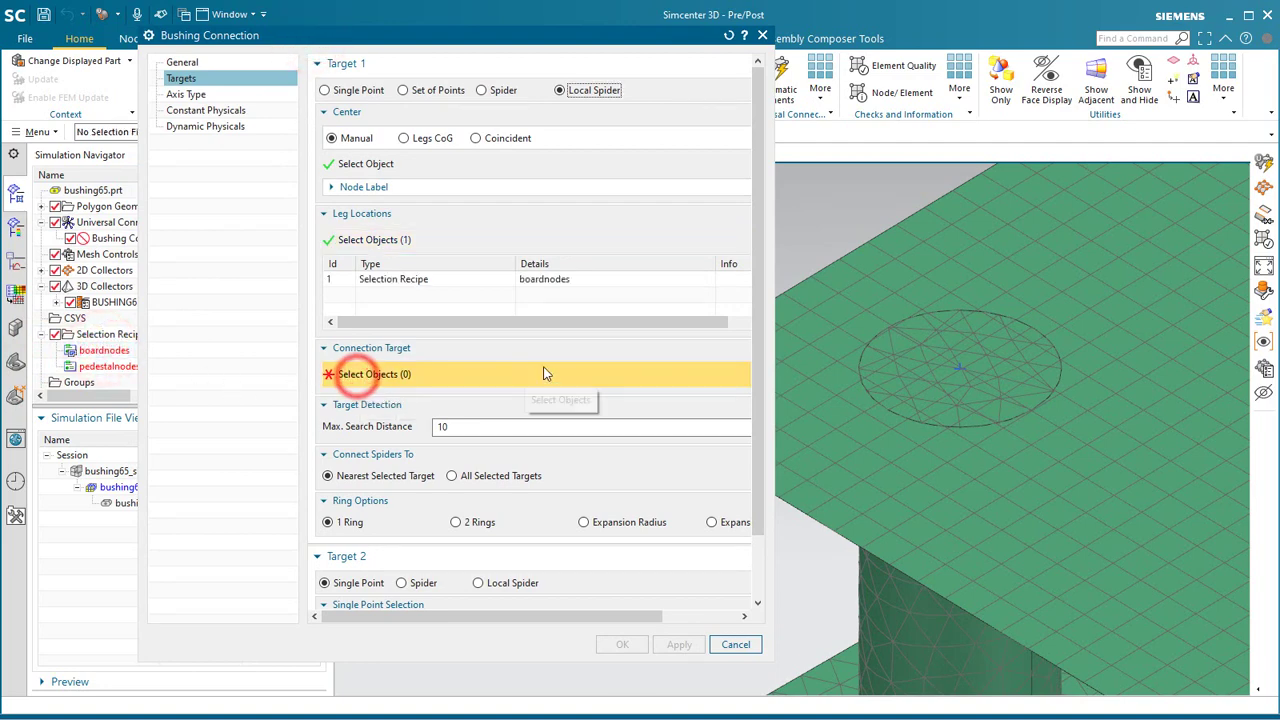
click(848, 272)
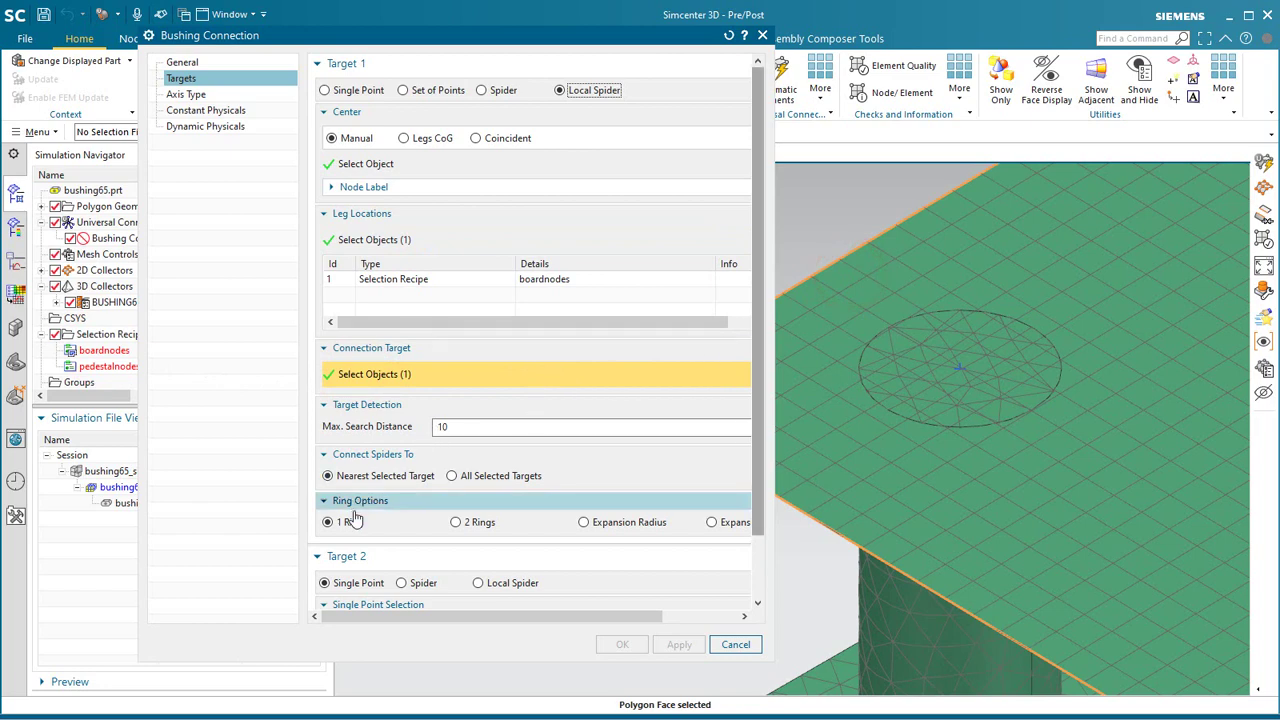
drag(756, 432, 755, 505)
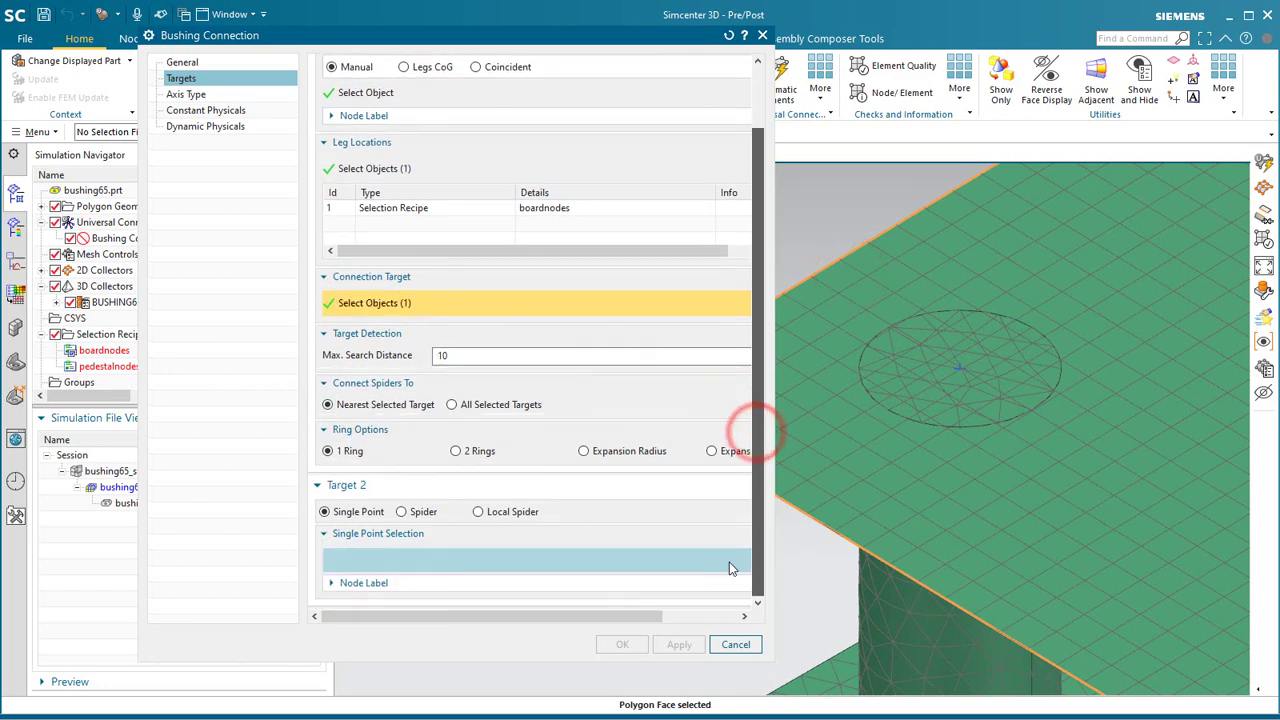
Step: Make Target 2 a local spider at the circle centre with pedestalnodes as legs
click(479, 512)
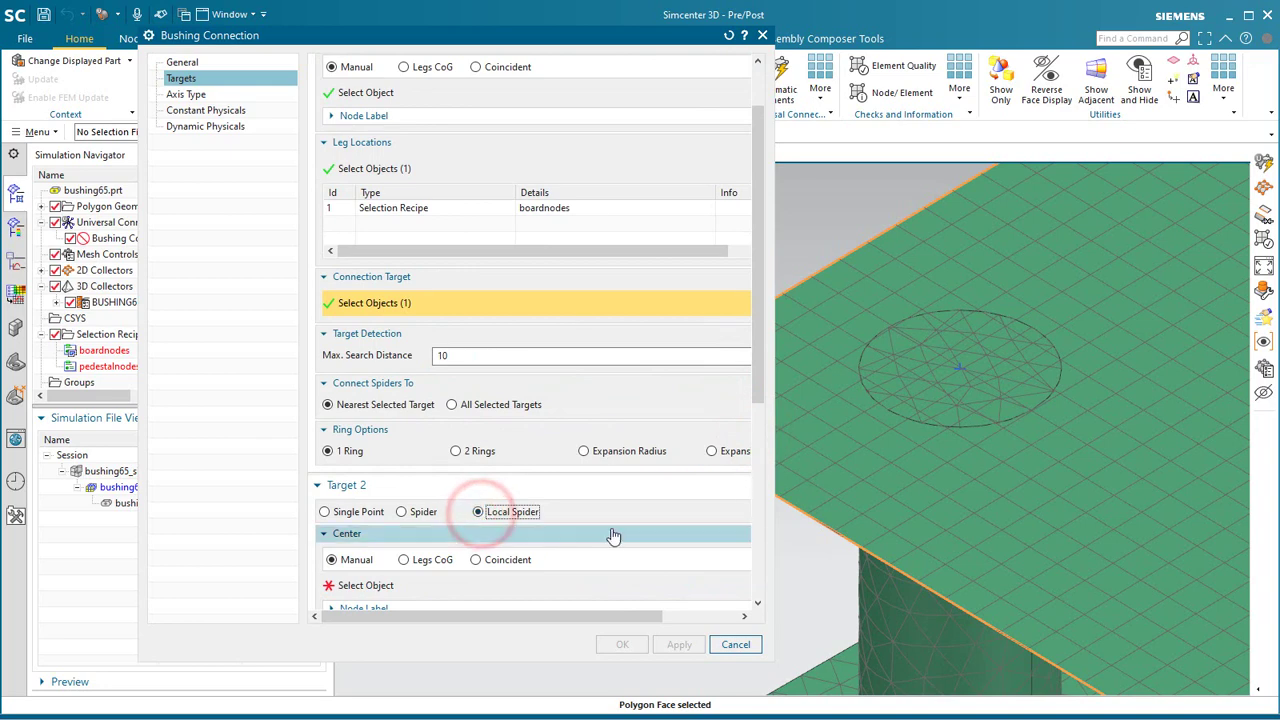
drag(757, 374, 757, 500)
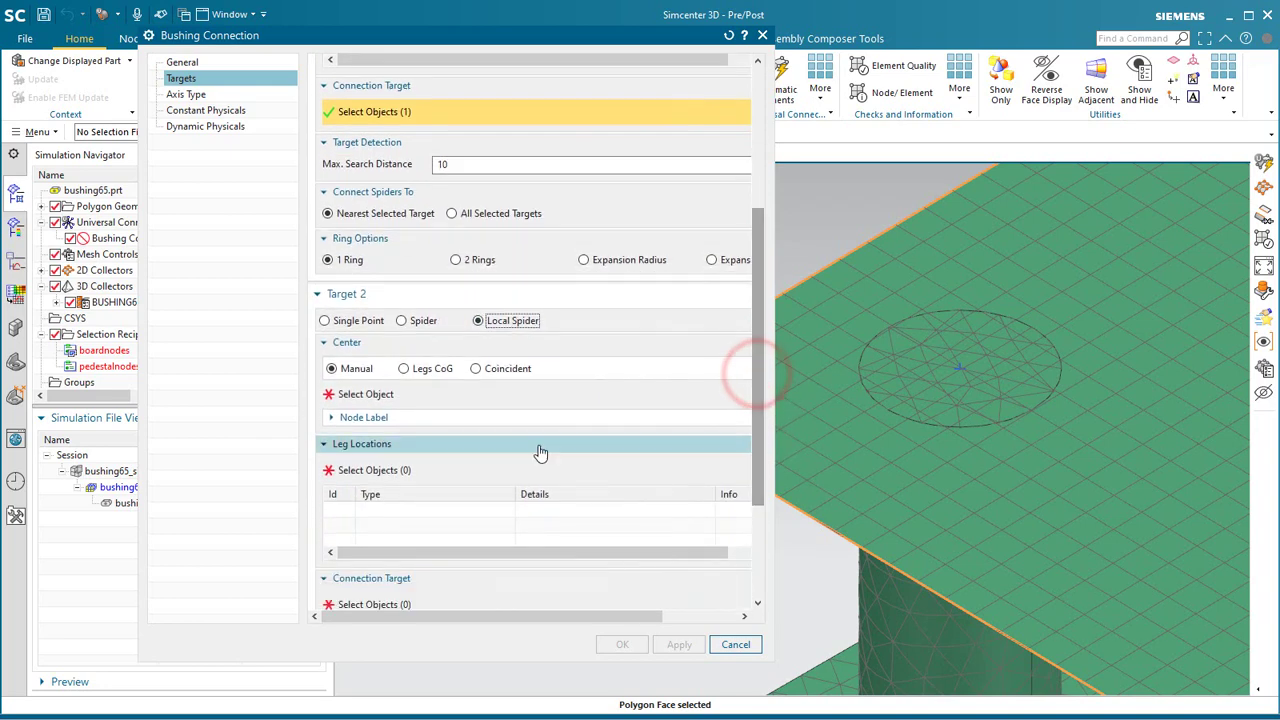
click(384, 393)
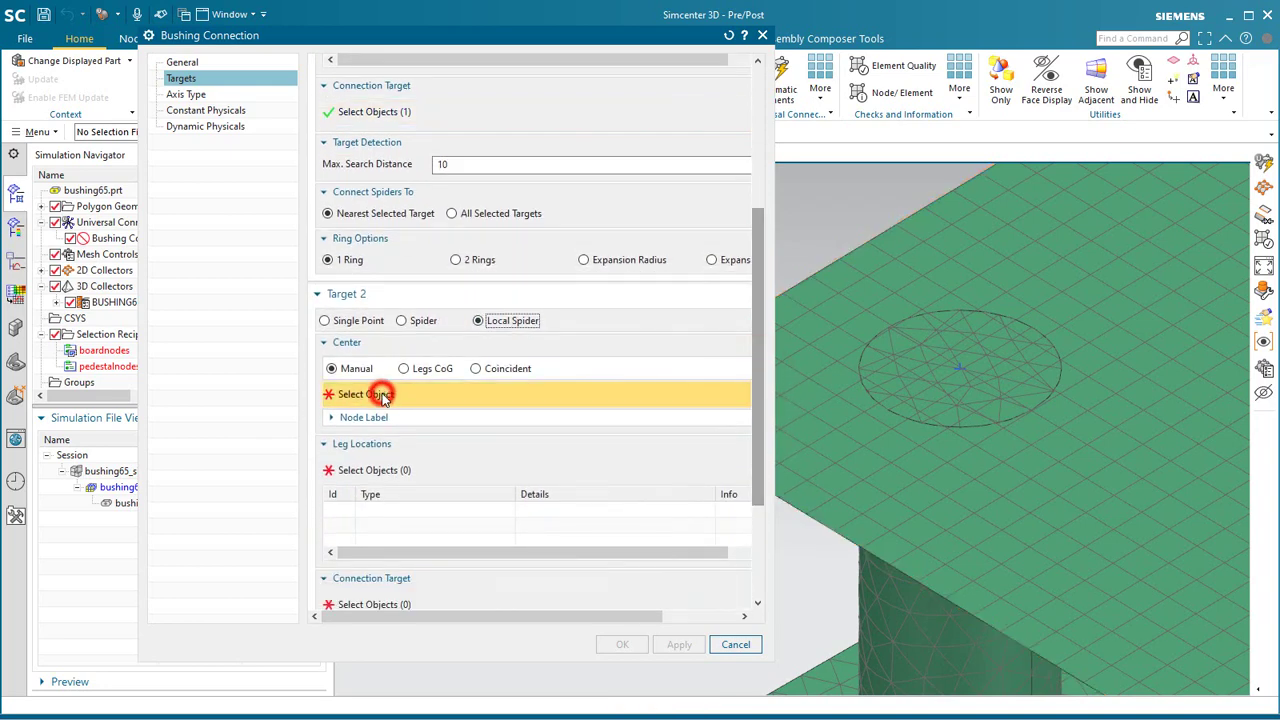
click(957, 366)
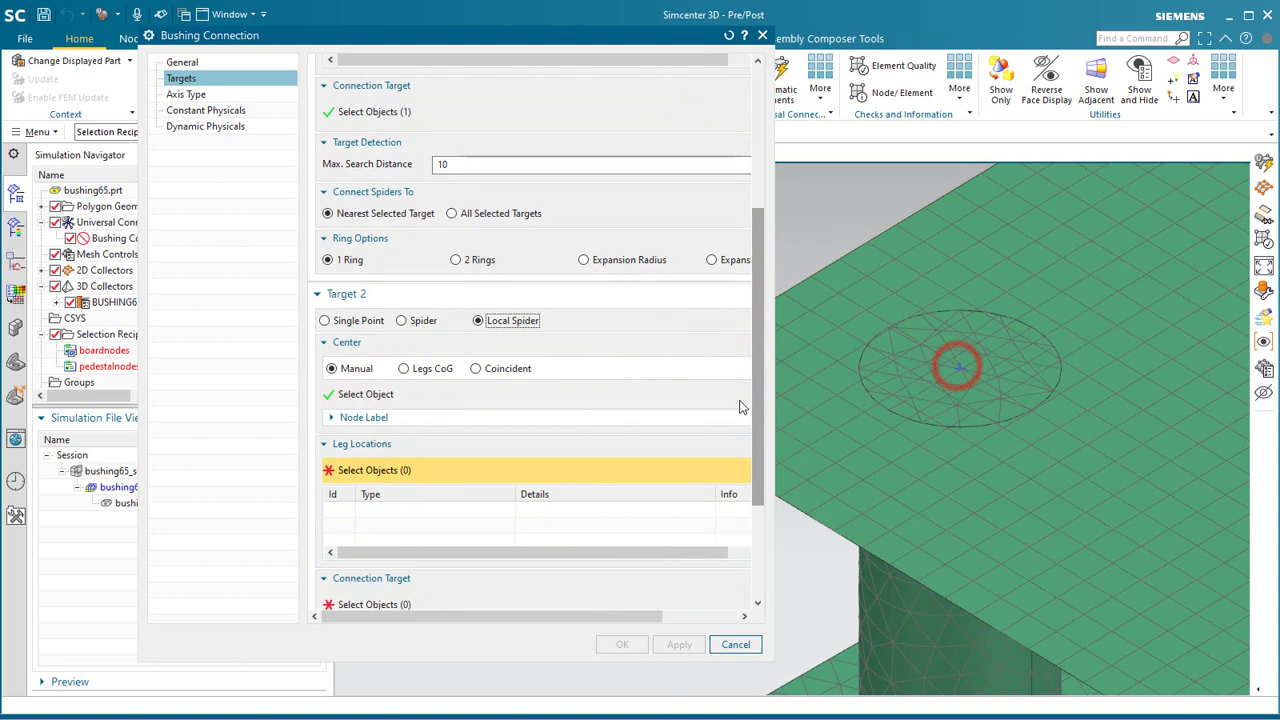
click(108, 367)
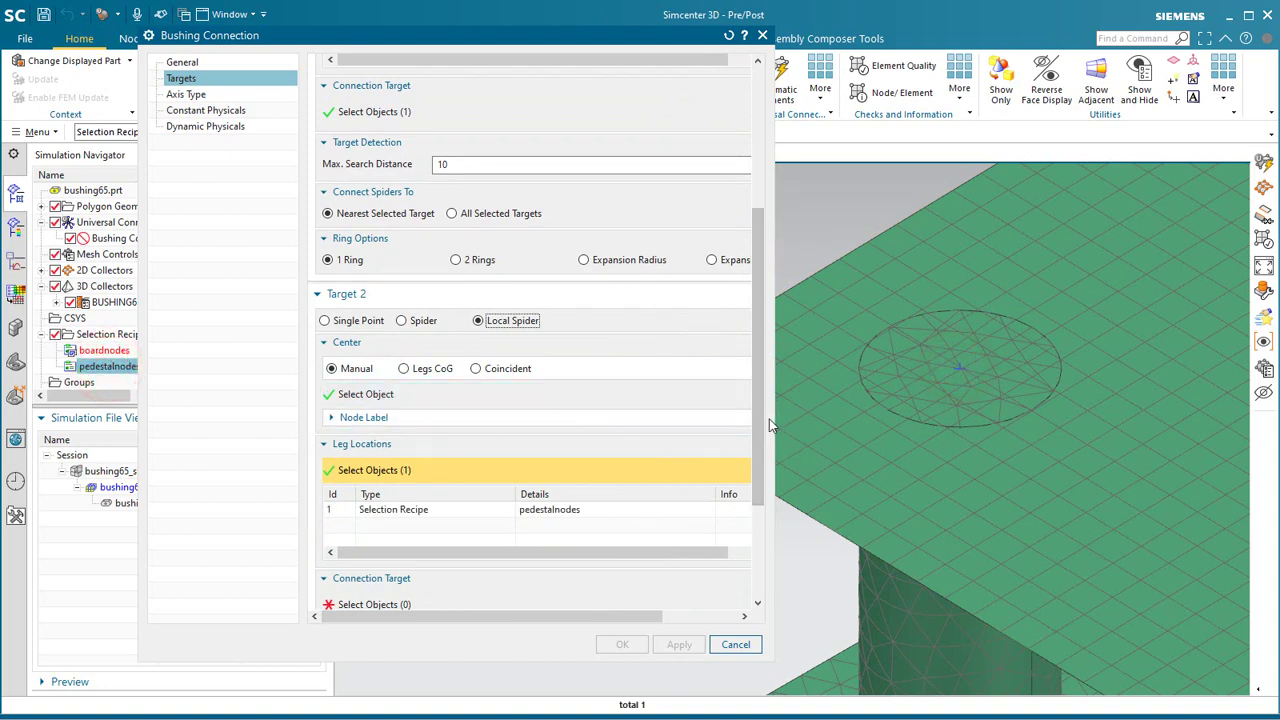
drag(758, 424, 755, 514)
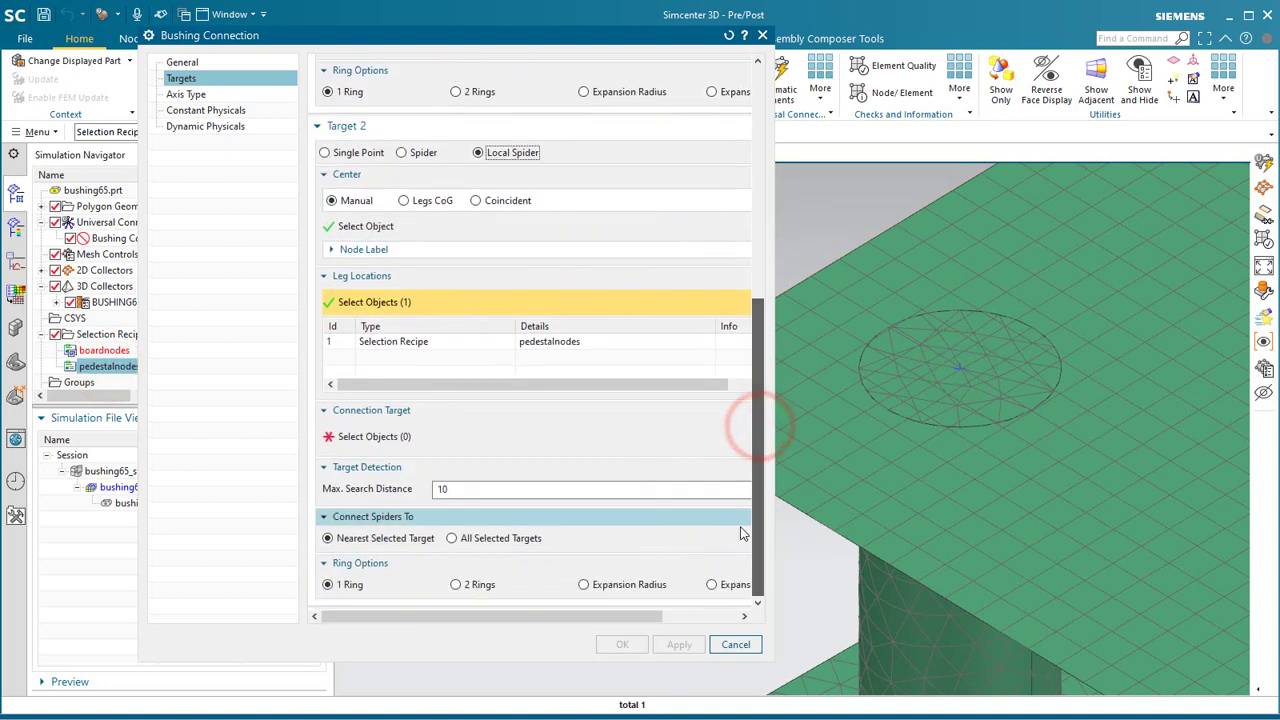
Step: Attach Target 2 to the BUSHING65 body using the Polygon Body selection filter
click(358, 442)
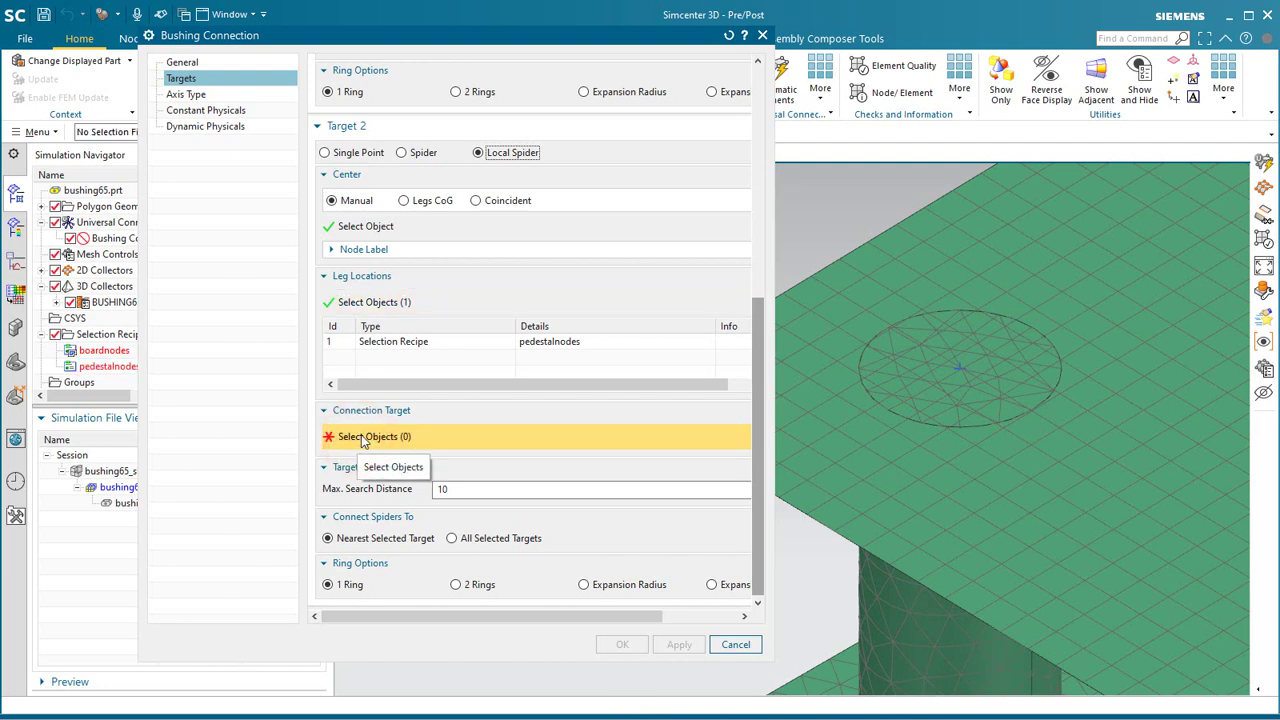
click(115, 131)
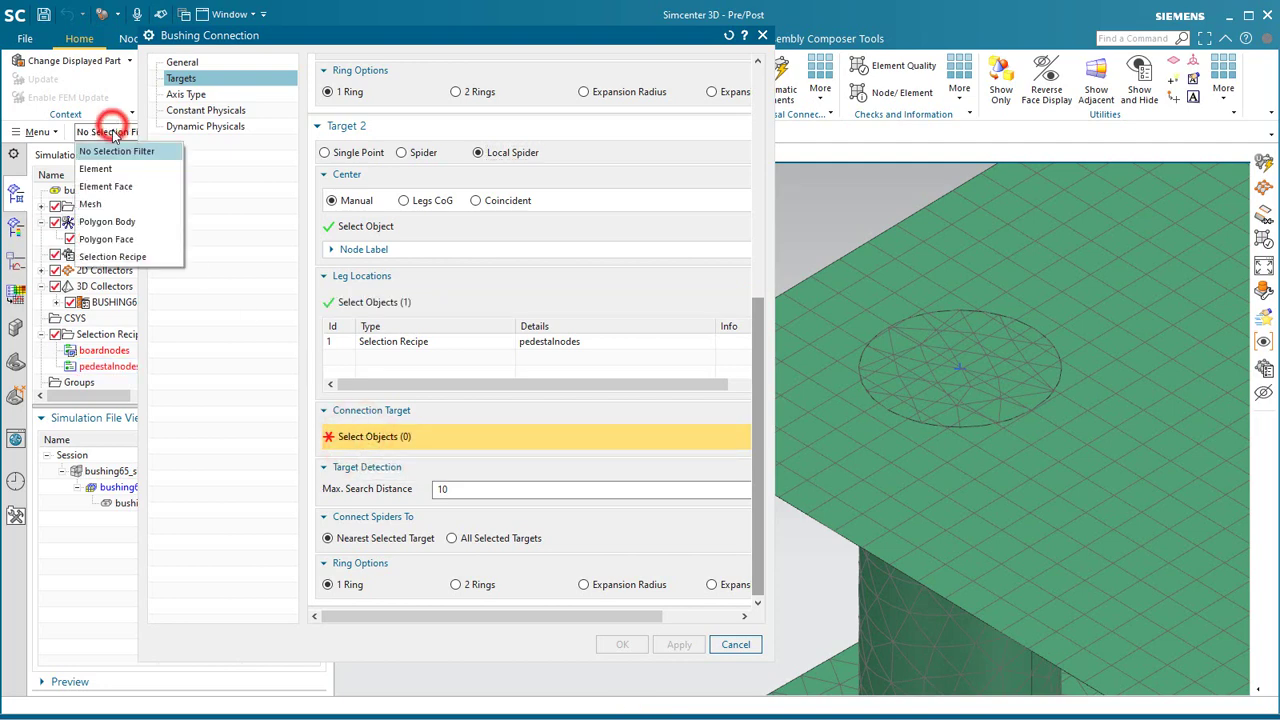
click(123, 222)
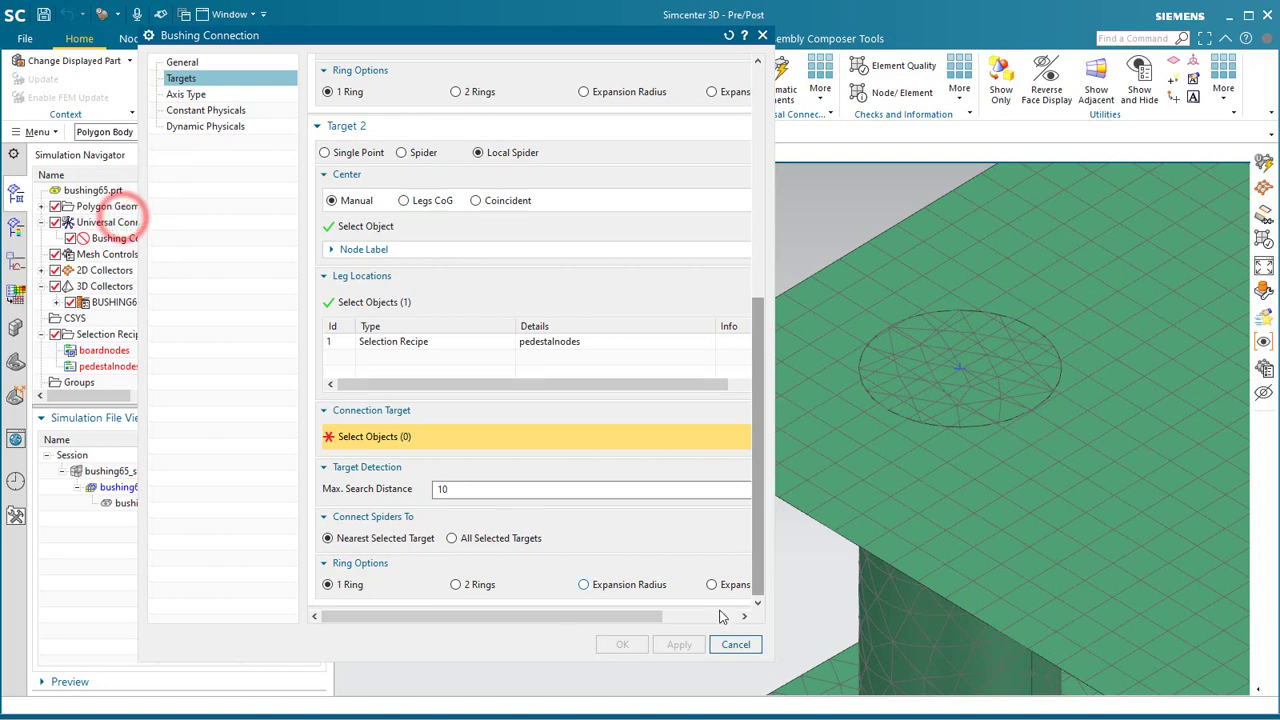
click(910, 613)
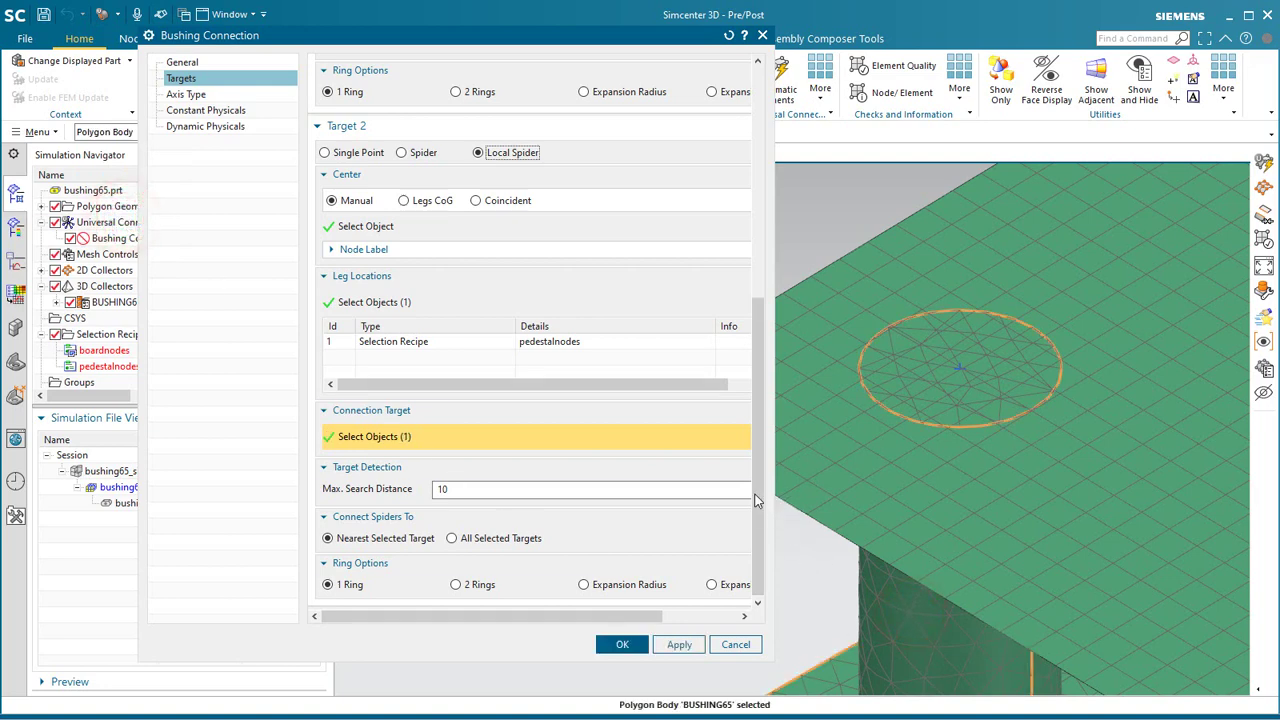
click(754, 494)
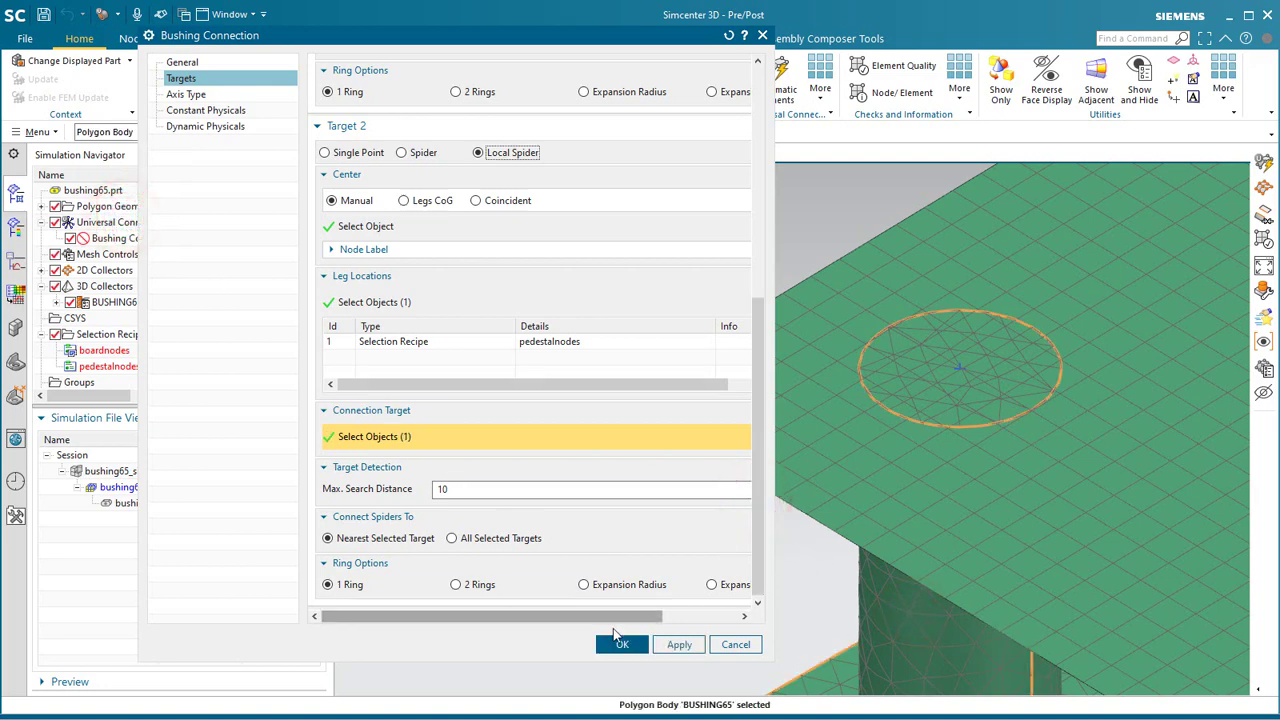
Step: Create the bushing connection and auto-generate its CBUSH and RBE2 elements
click(614, 641)
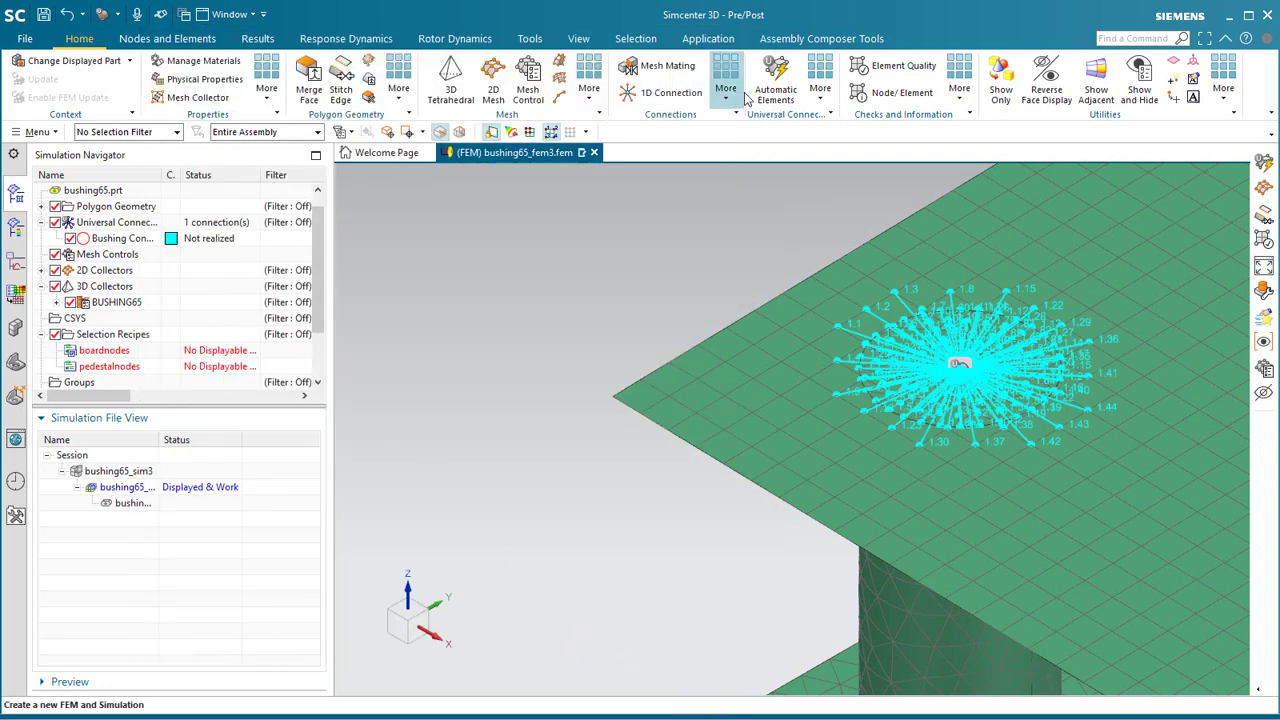
click(775, 80)
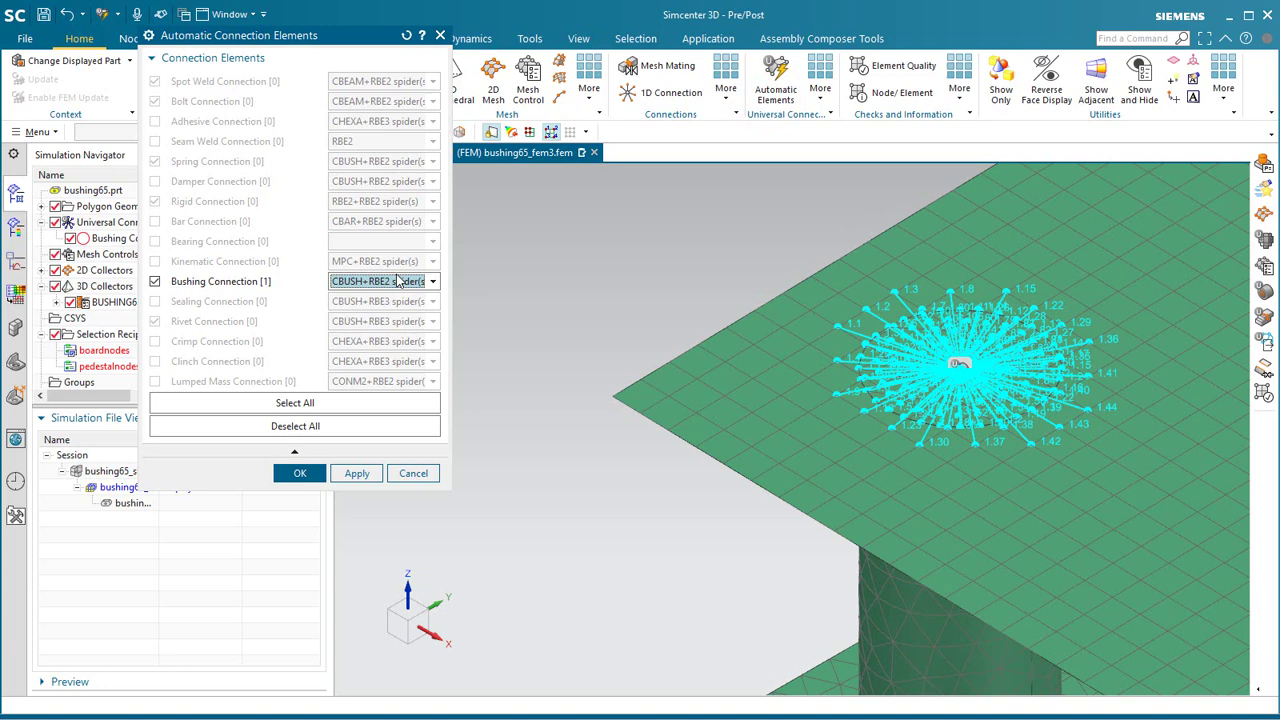
click(300, 473)
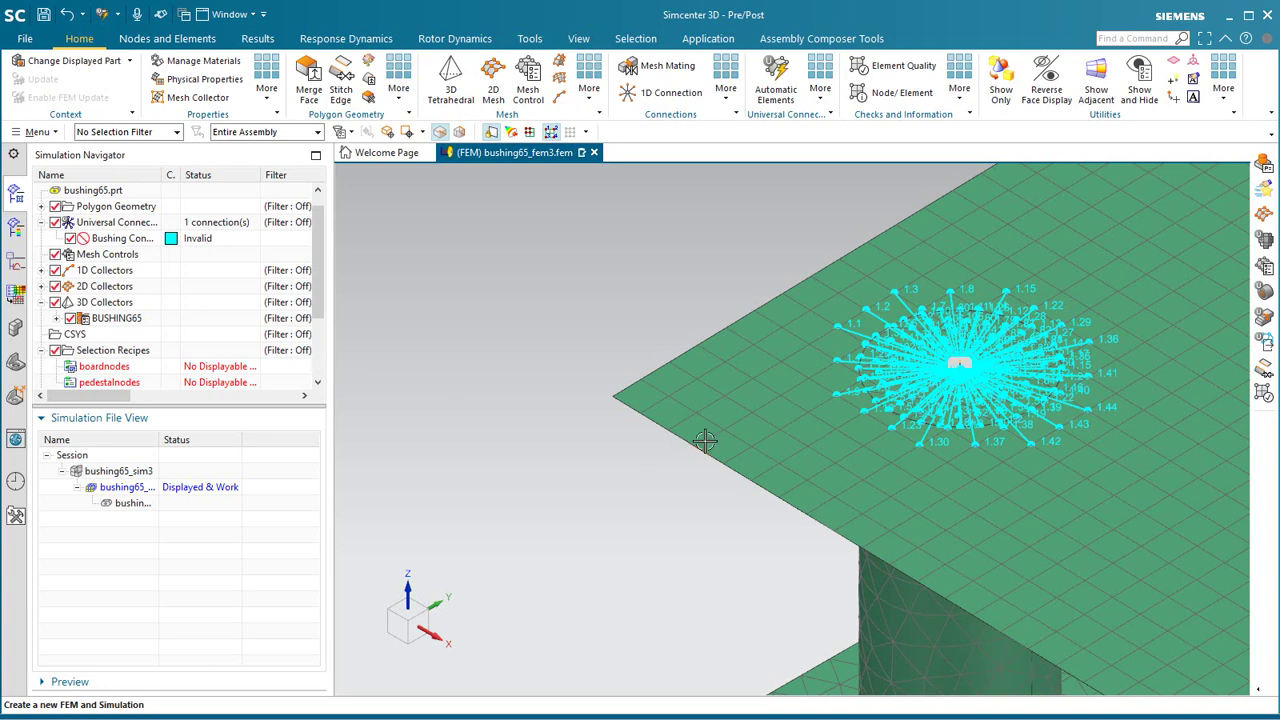
Step: Inspect the Cbush collector's element and the two RBE2 spider elements under 1D Collectors
scroll(988, 398, up, 2)
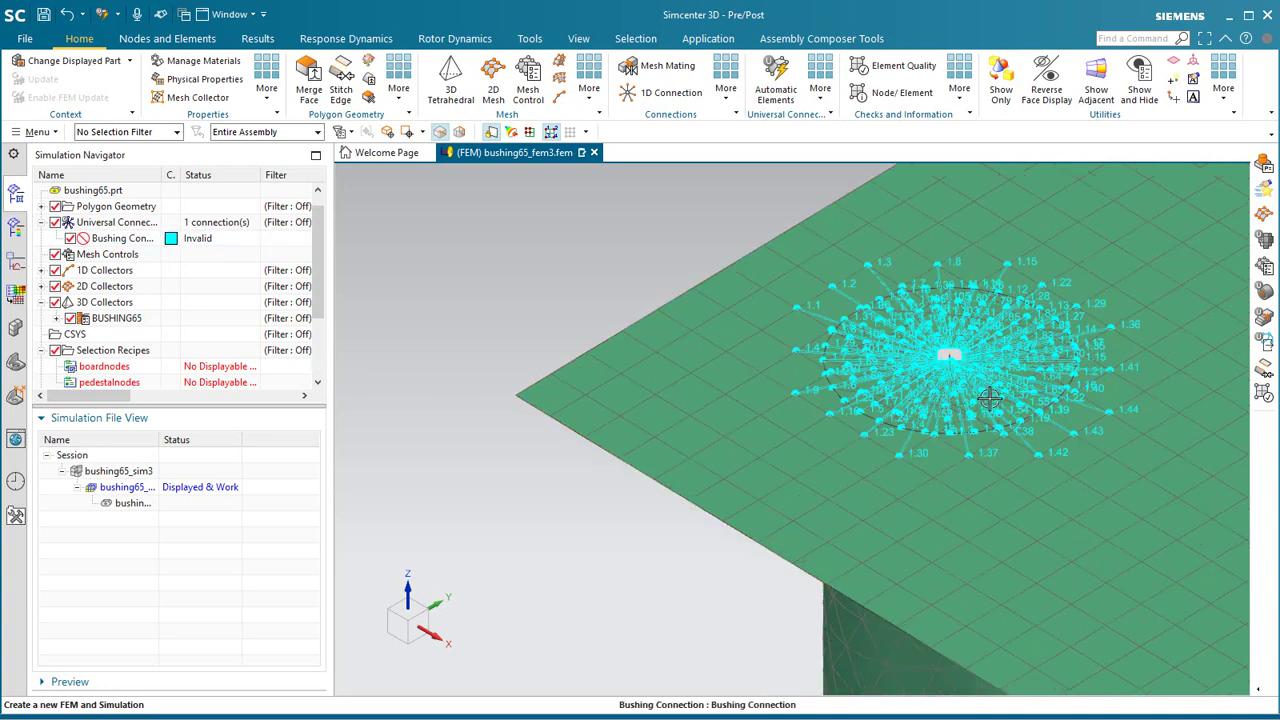
click(41, 270)
click(56, 286)
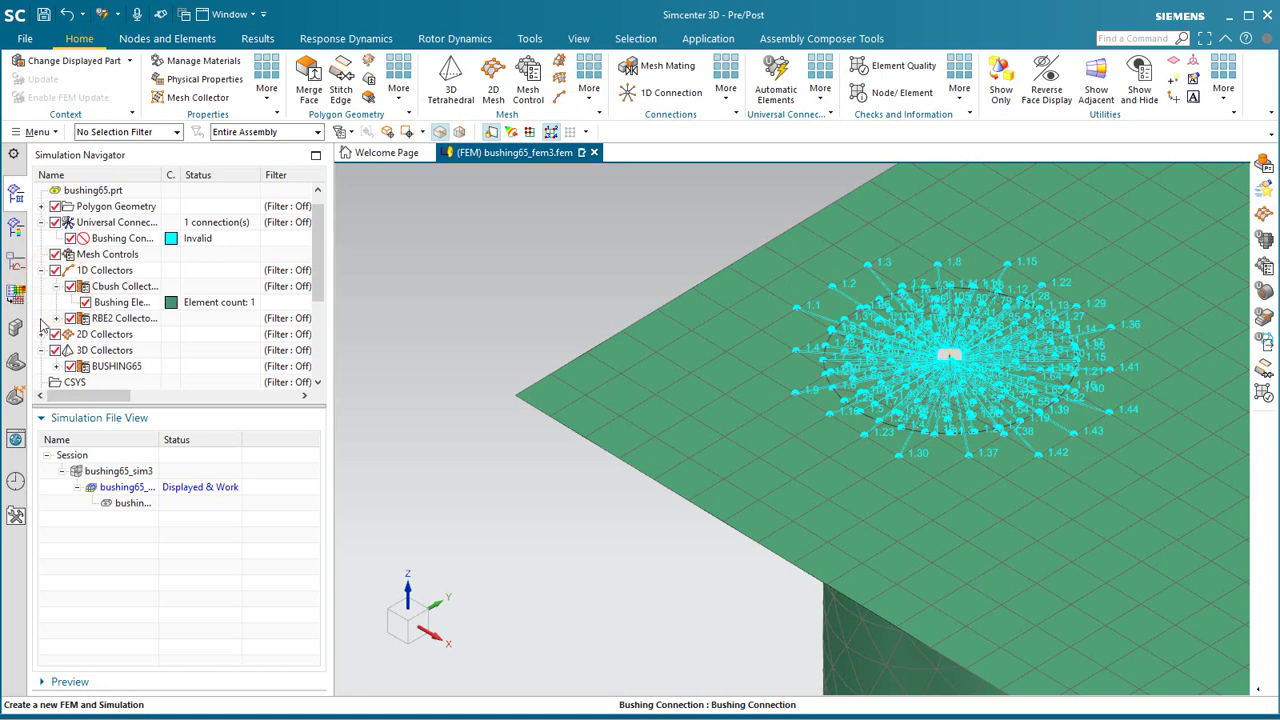
click(56, 318)
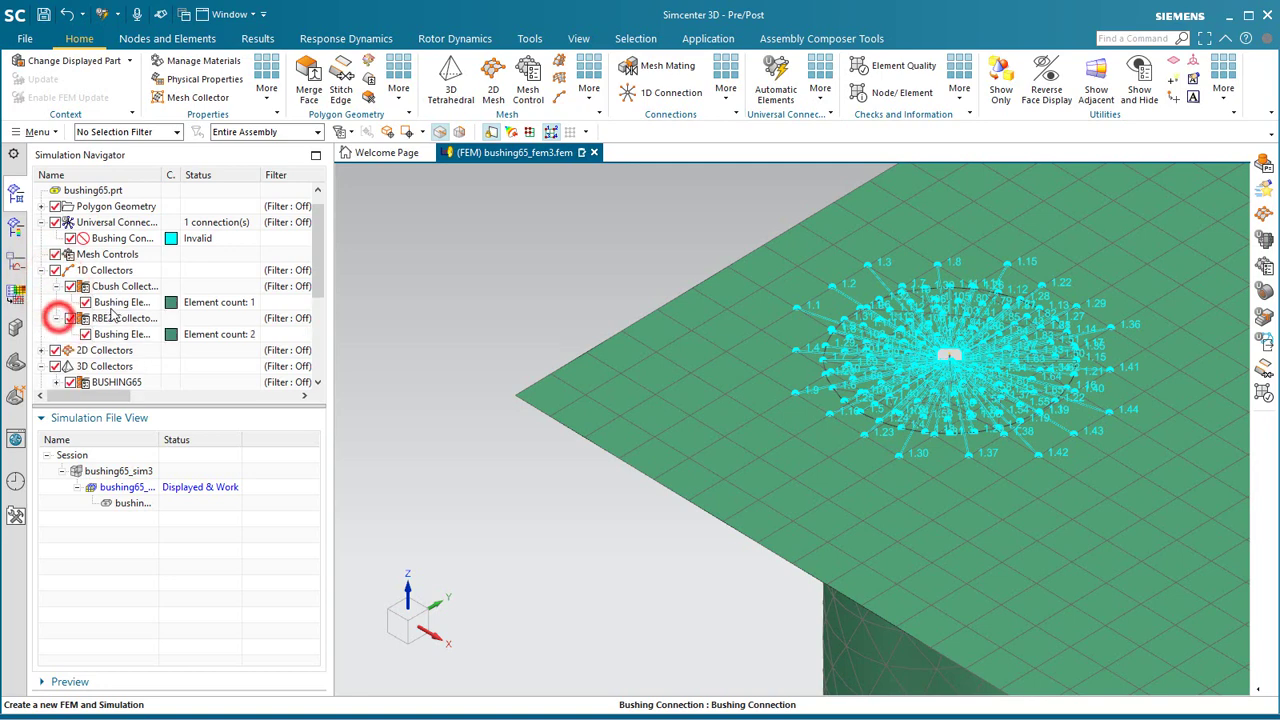
click(112, 335)
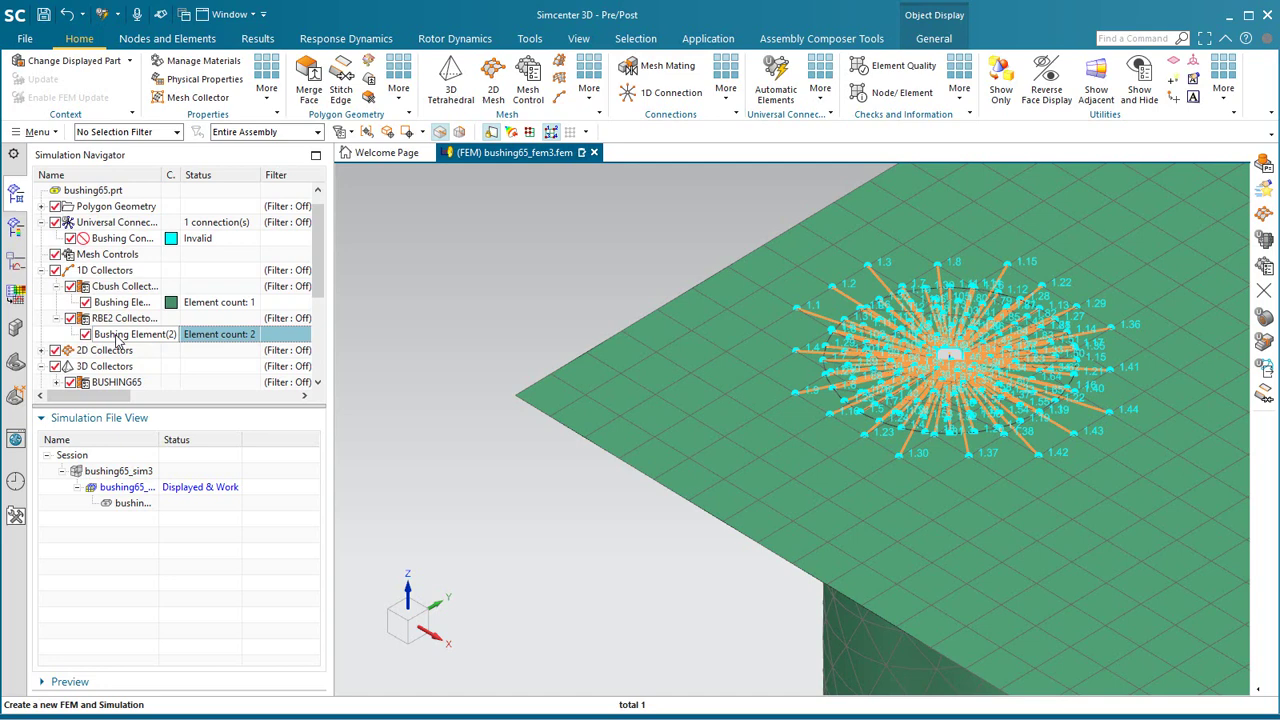
key(Escape)
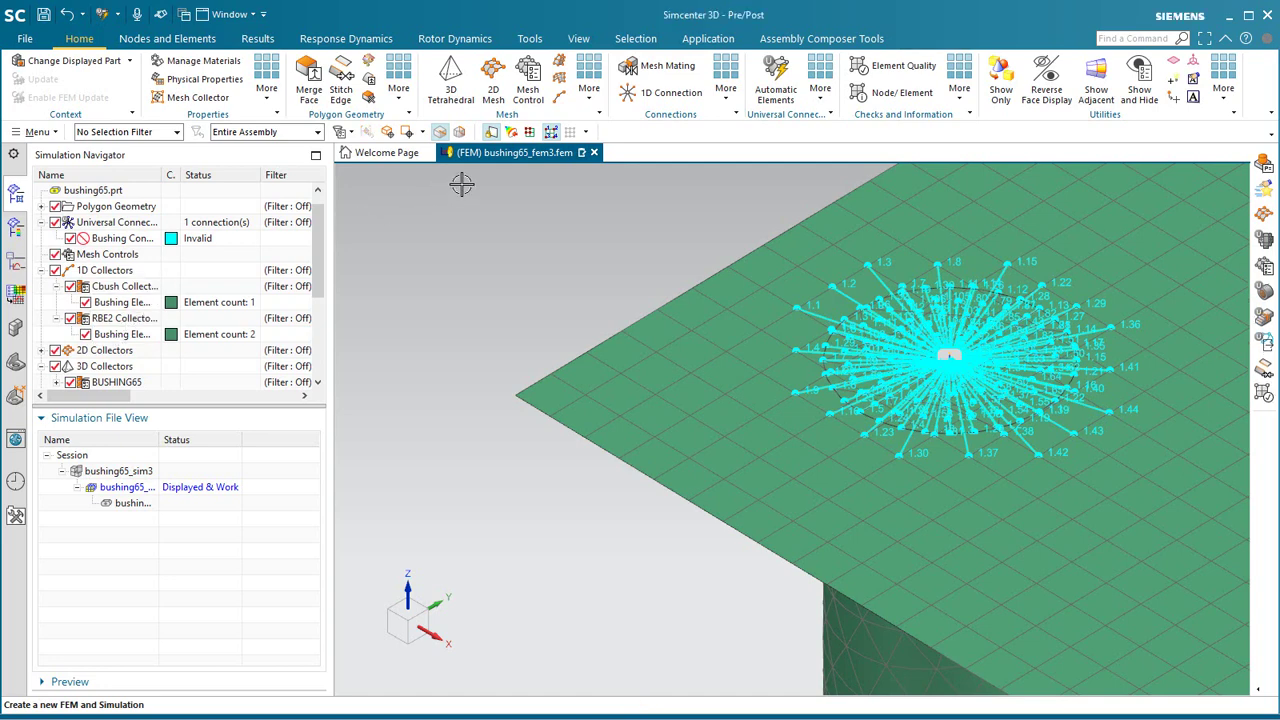
double_click(122, 238)
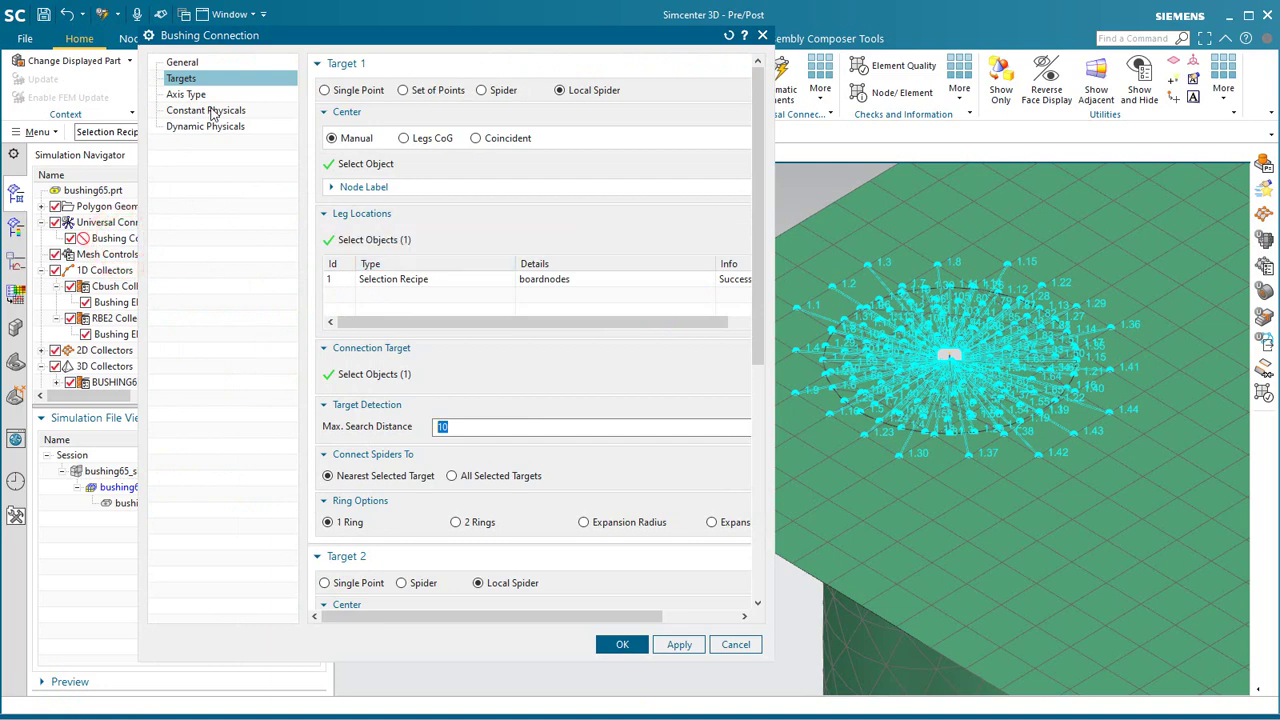
click(210, 108)
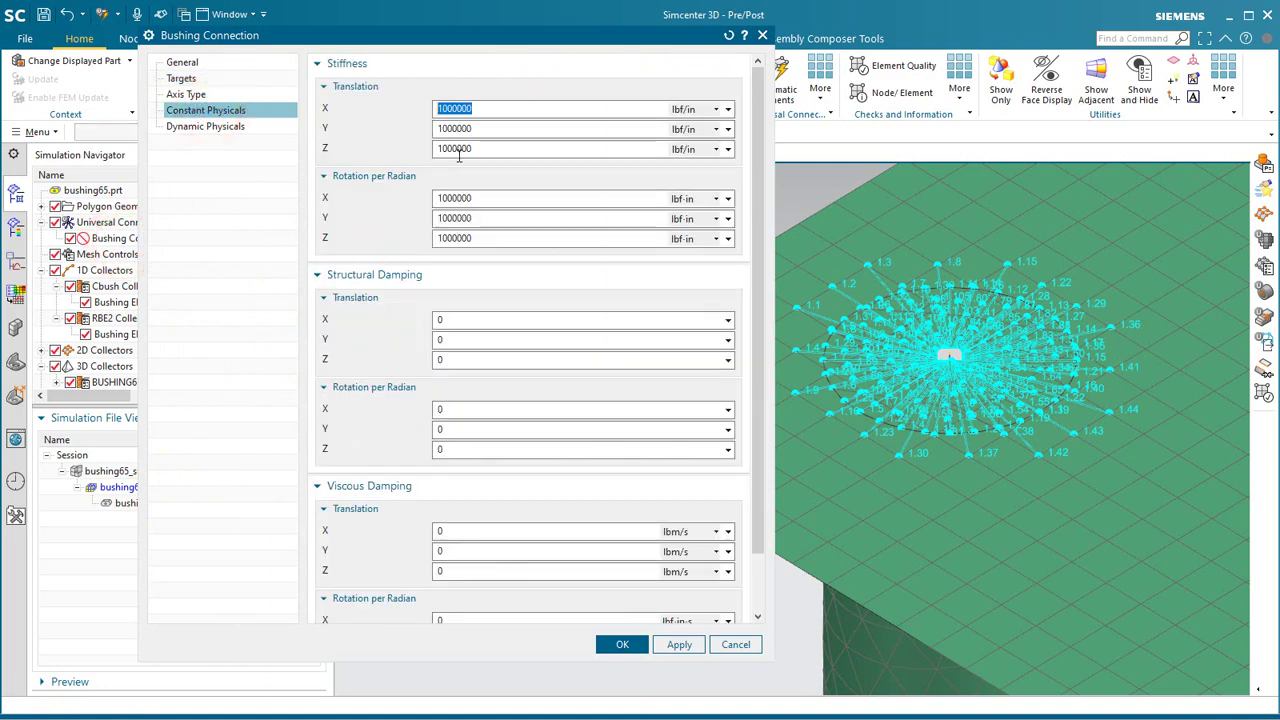
click(737, 645)
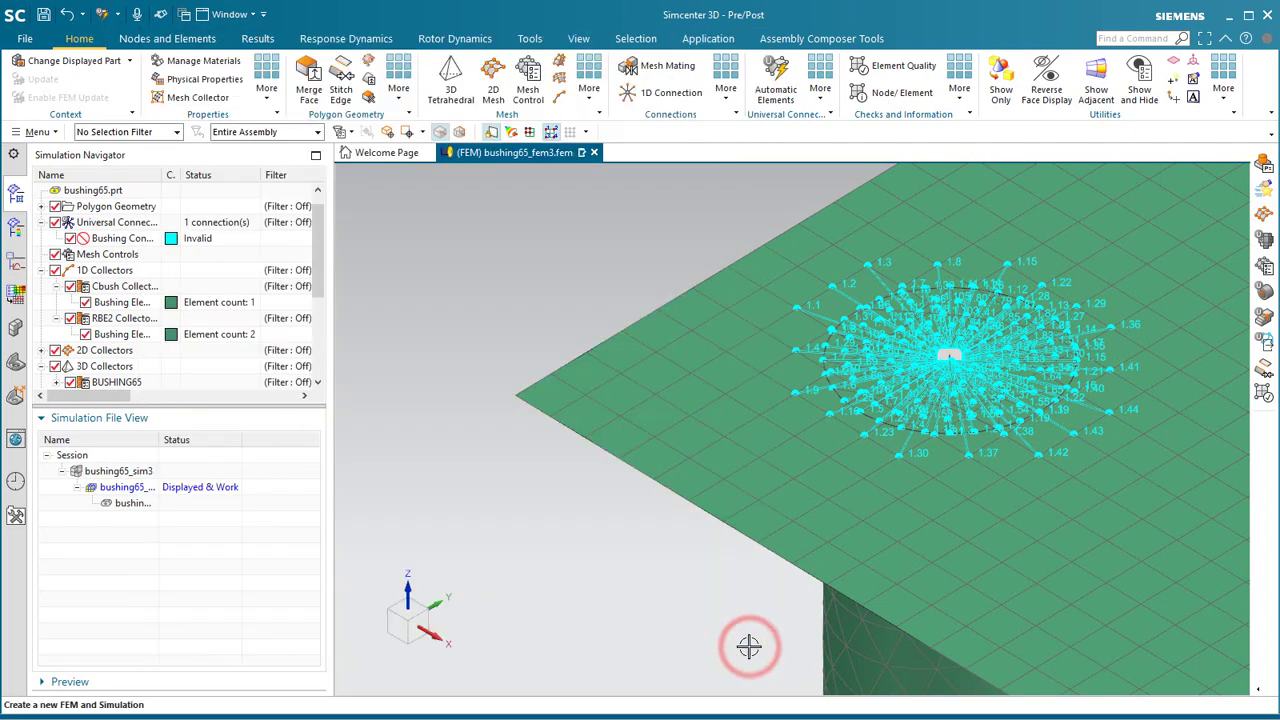
scroll(520, 411, down, 5)
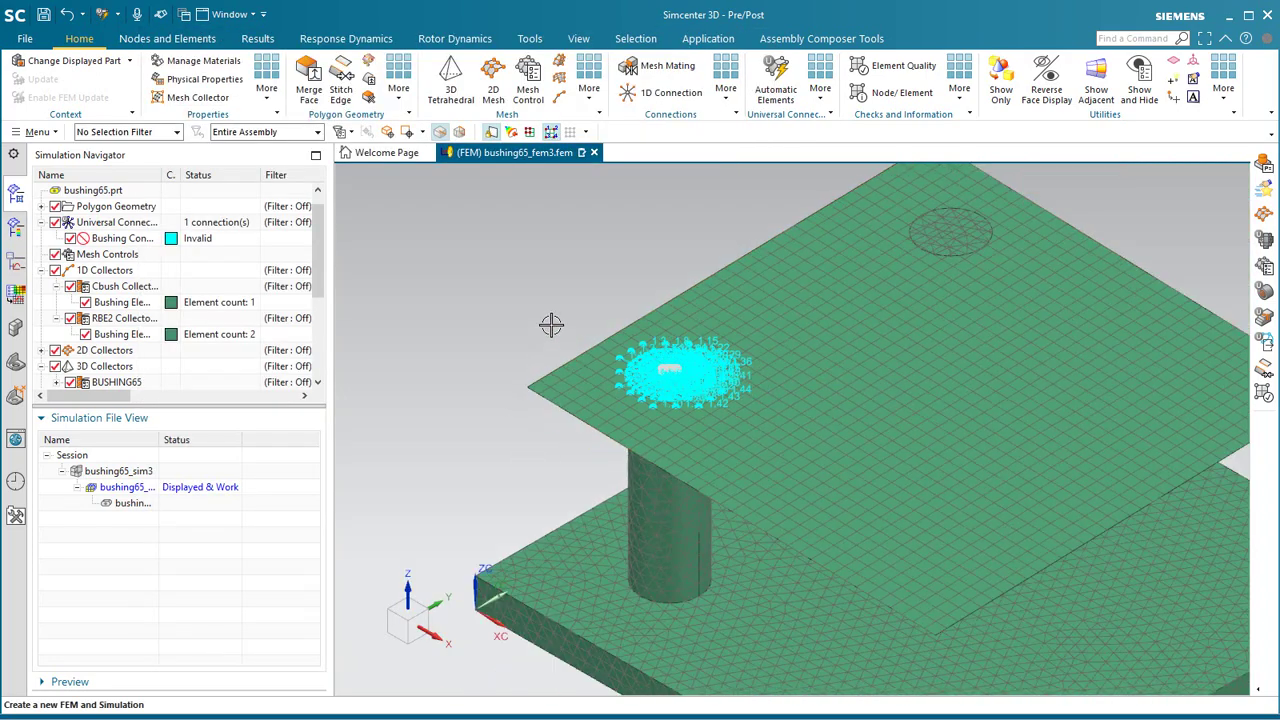
scroll(551, 325, down, 2)
Step: In bushing65_sim3, fix the base plate's bottom face with a Fixed Translation Constraint
double_click(117, 472)
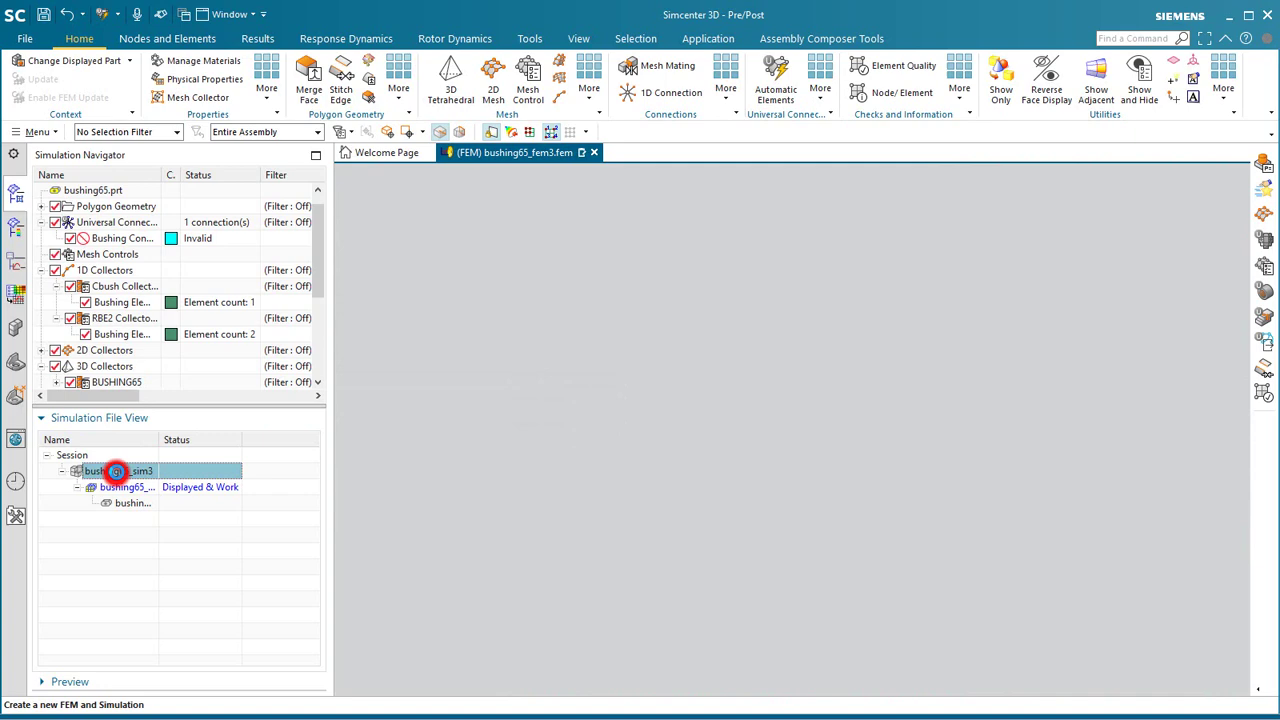
scroll(125, 347, down, 3)
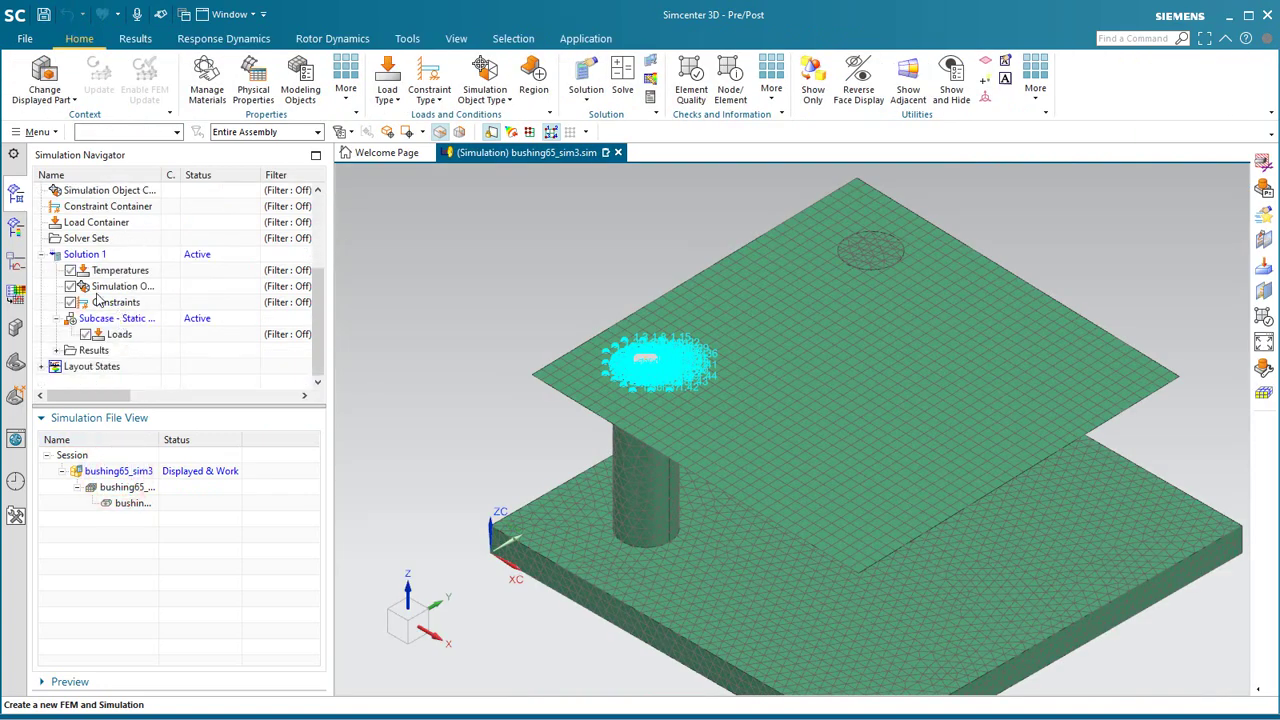
click(427, 92)
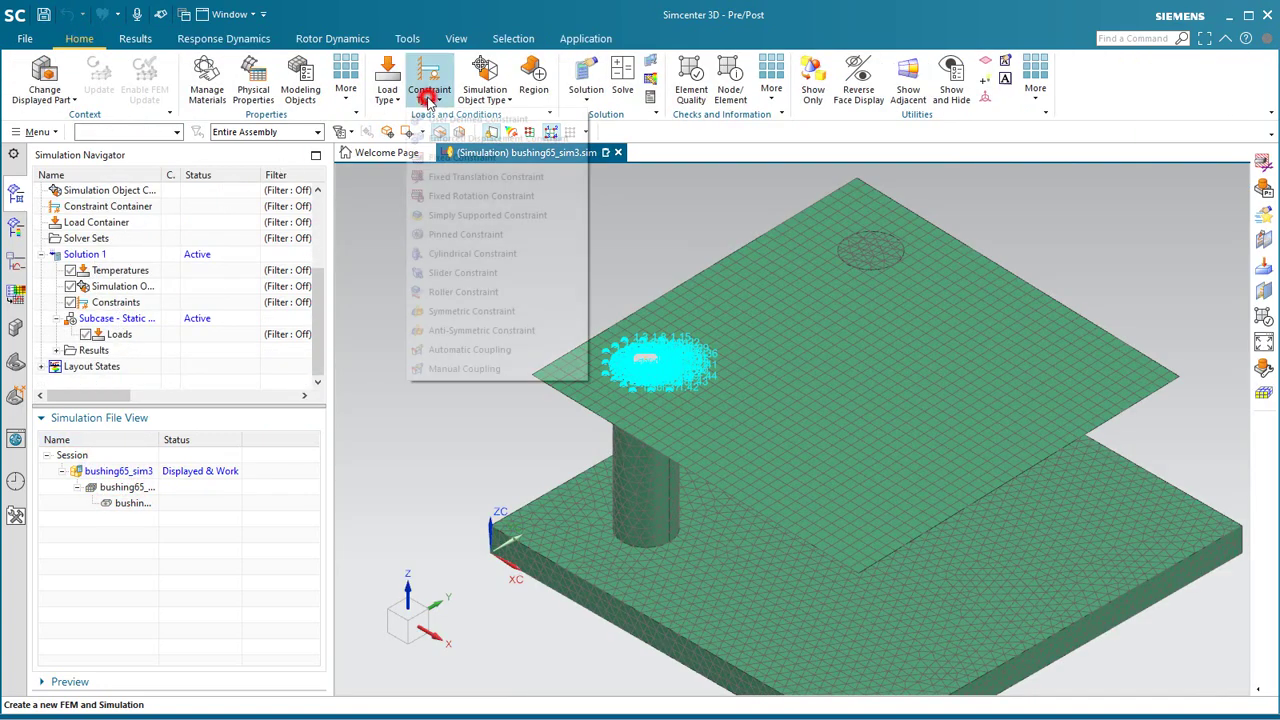
click(460, 178)
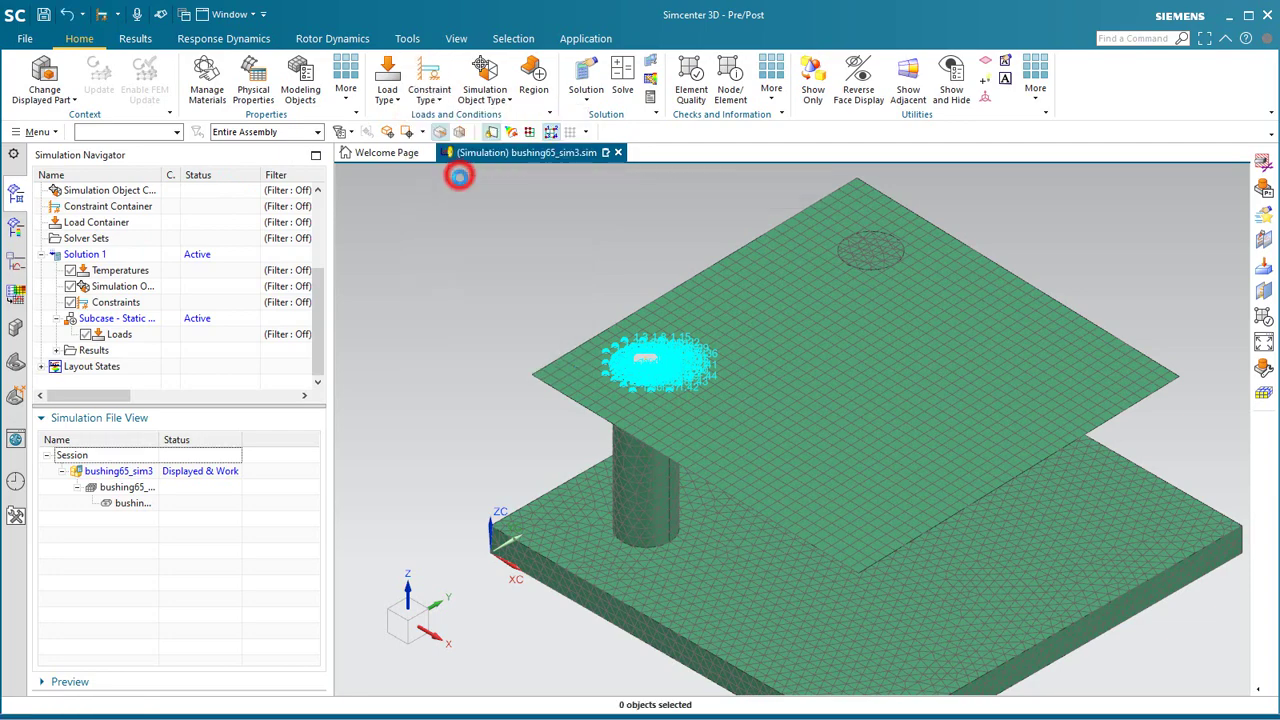
middle_drag(520, 386, 666, 553)
click(666, 553)
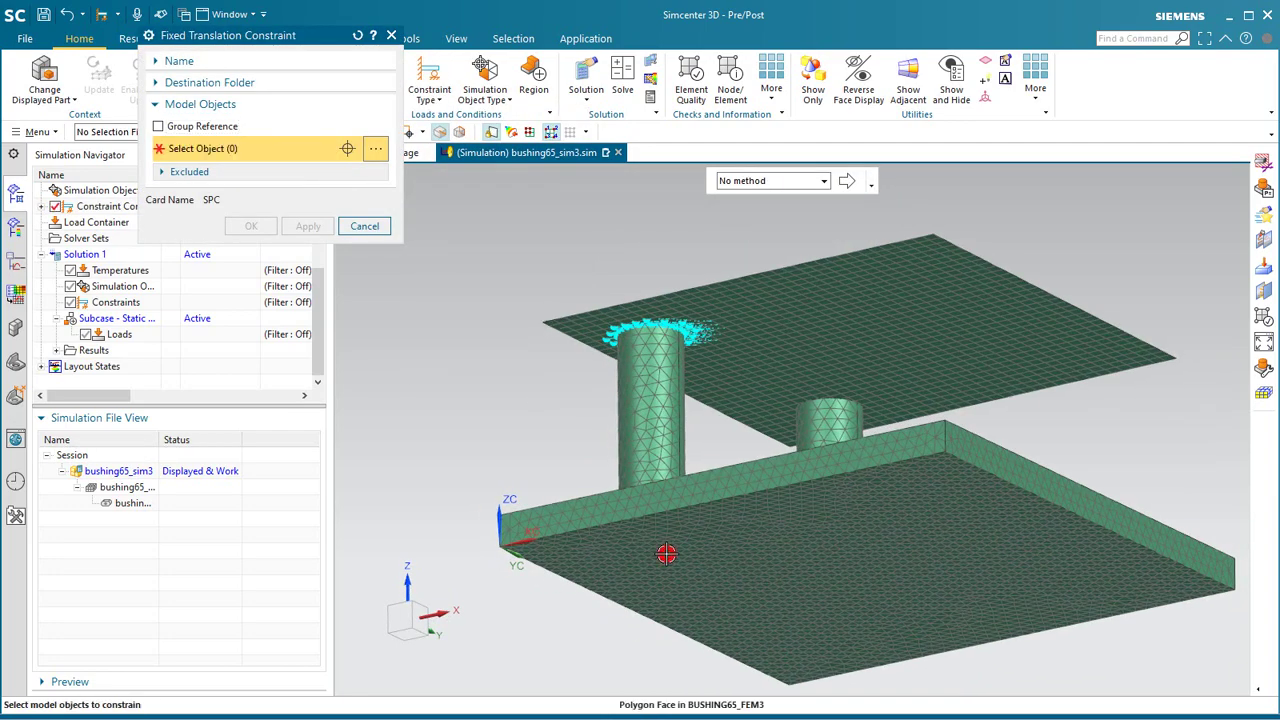
click(251, 226)
Step: Add a gravity load and bring up the Solve options for Solution 1
click(386, 95)
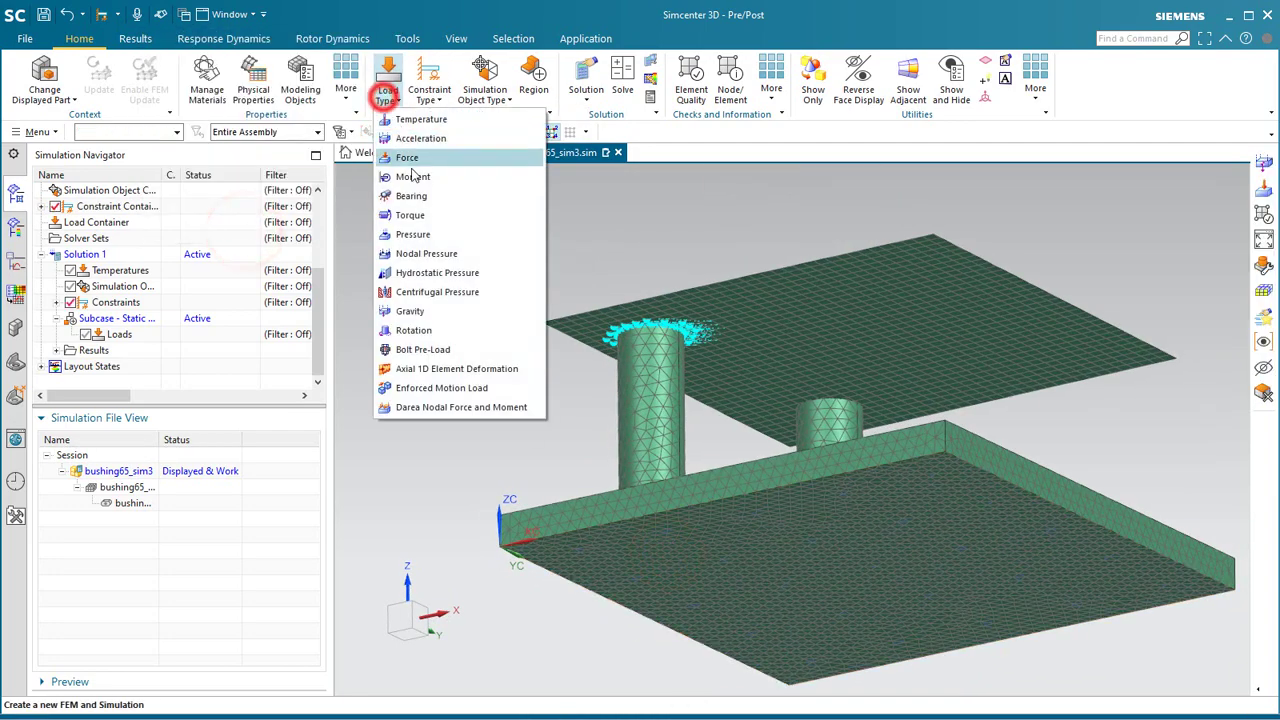
click(418, 310)
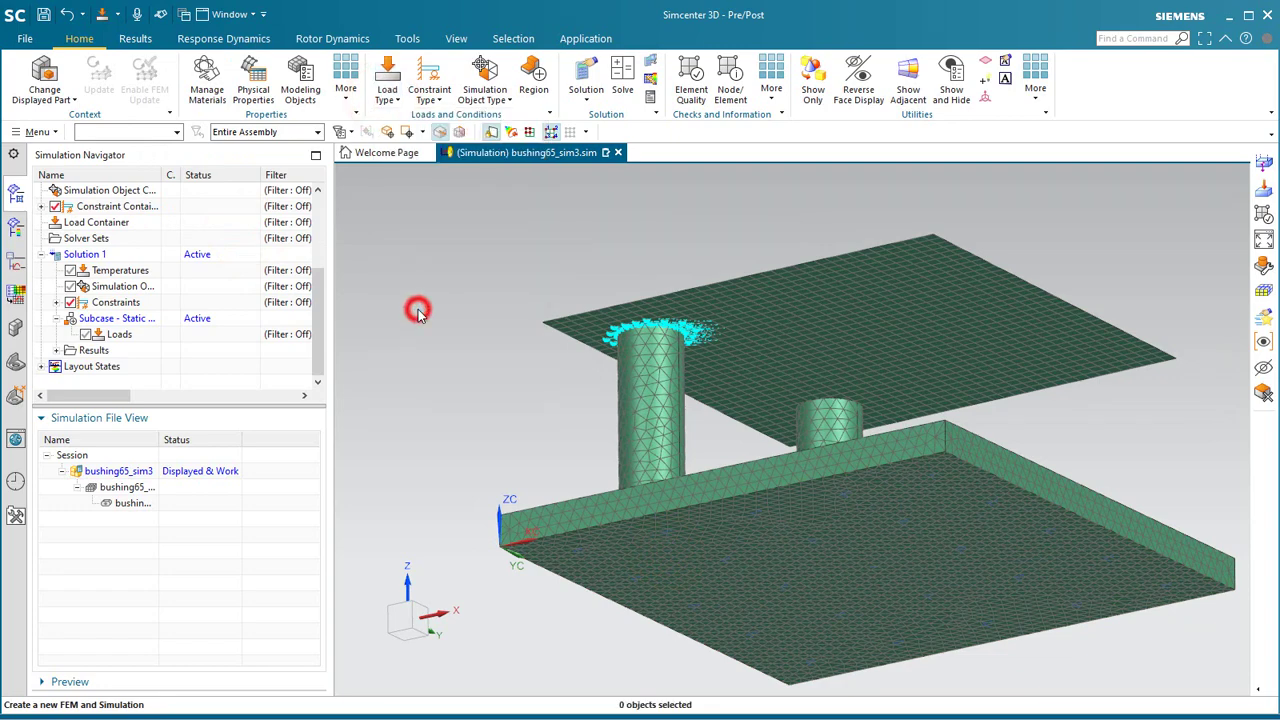
click(226, 383)
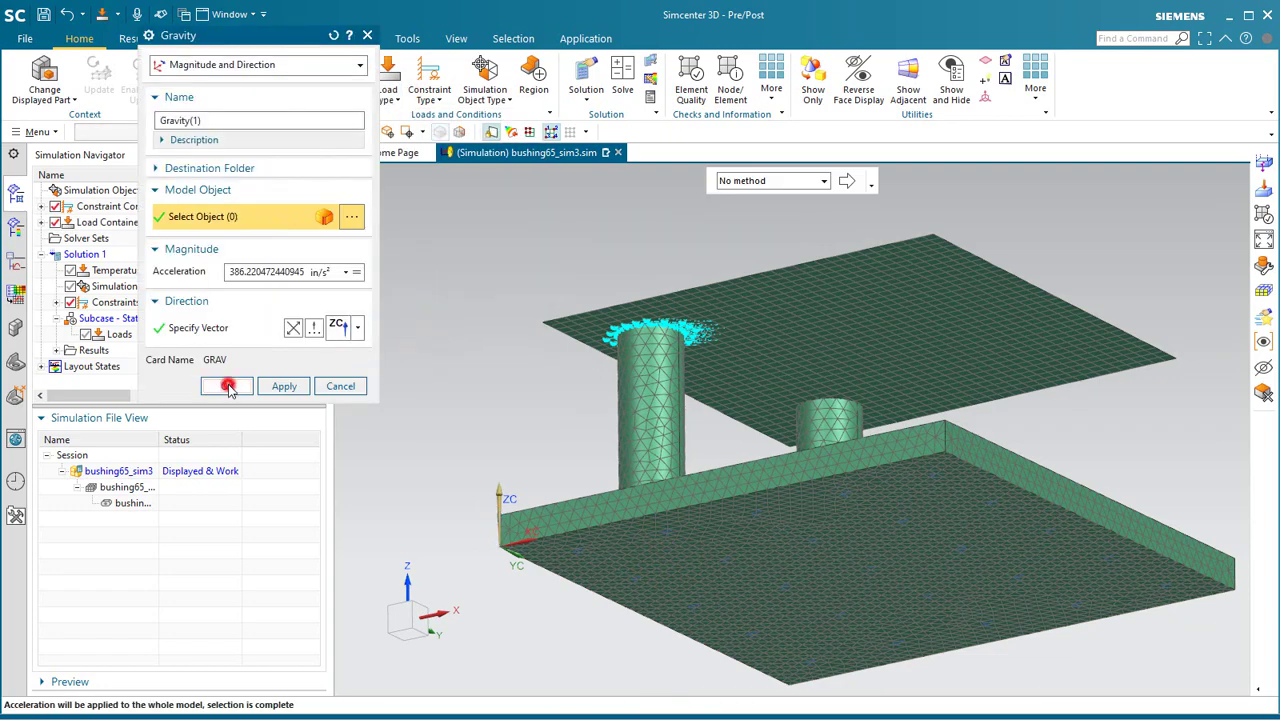
right_click(77, 254)
click(131, 641)
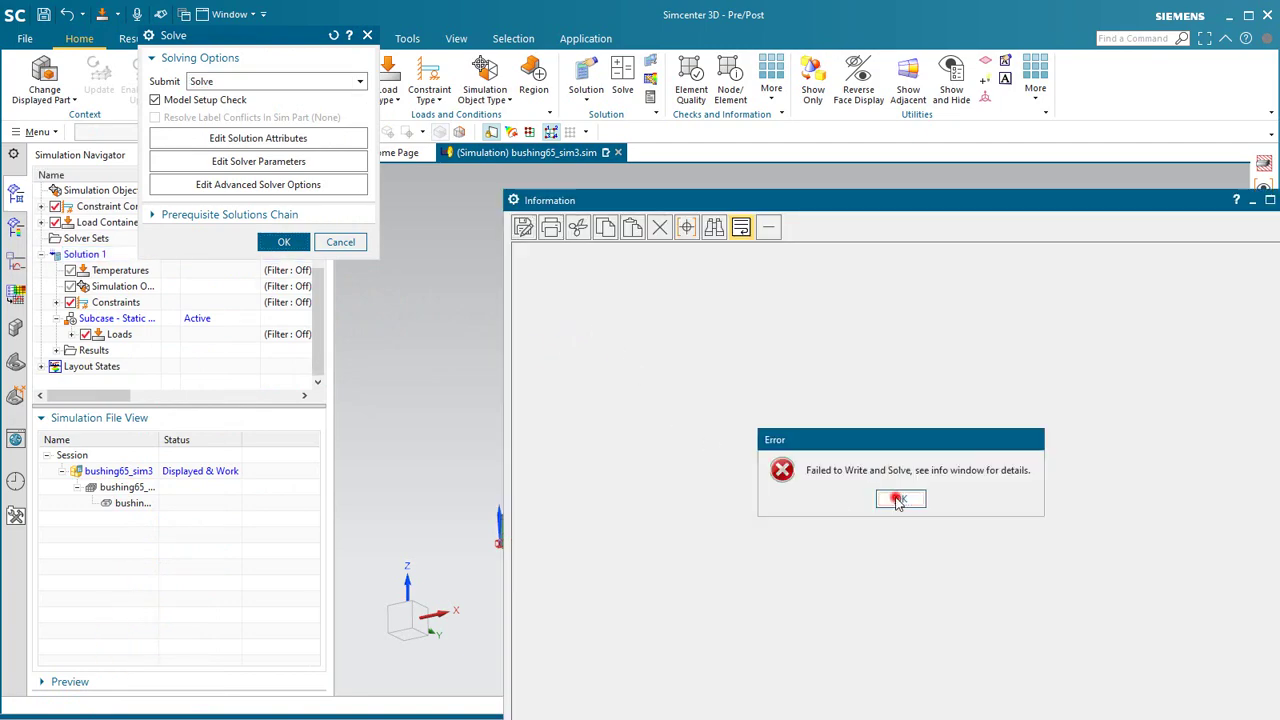
Step: Review the solve failure report citing missing material and thickness on BUSHING65(2), then close it and the Solve options
click(898, 500)
scroll(760, 432, up, 1)
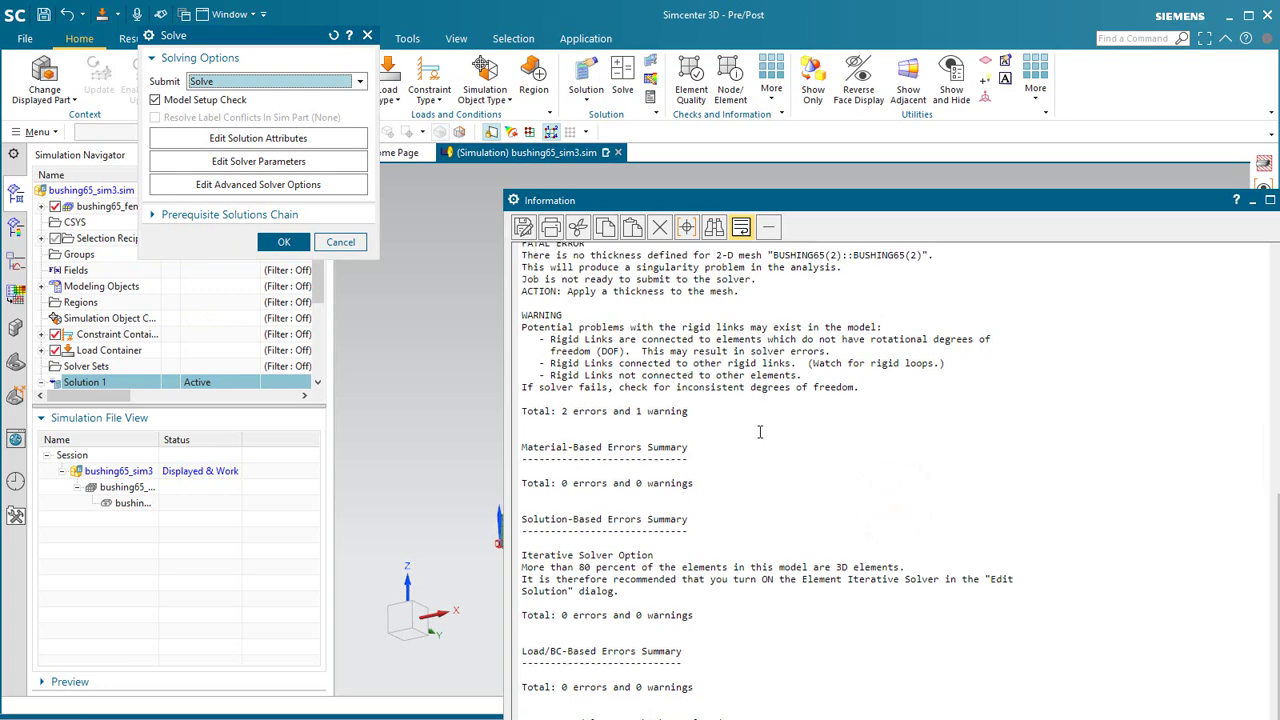
scroll(760, 432, up, 3)
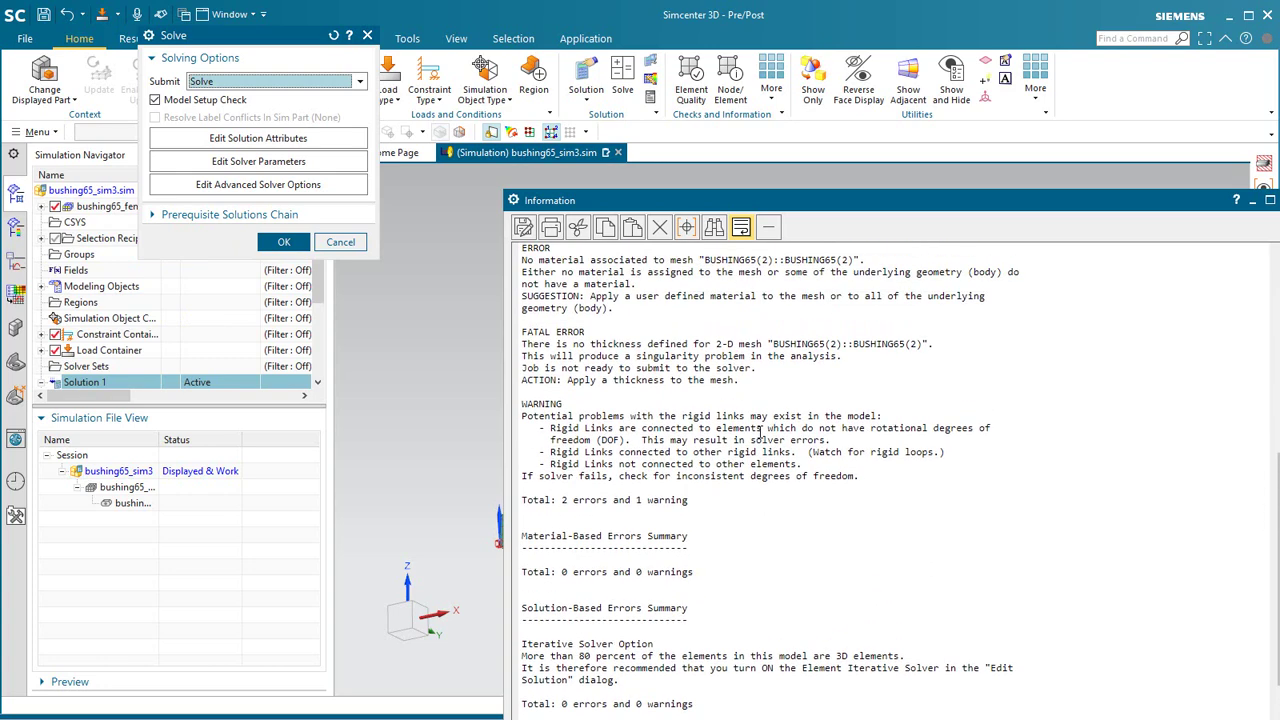
click(1270, 200)
click(340, 243)
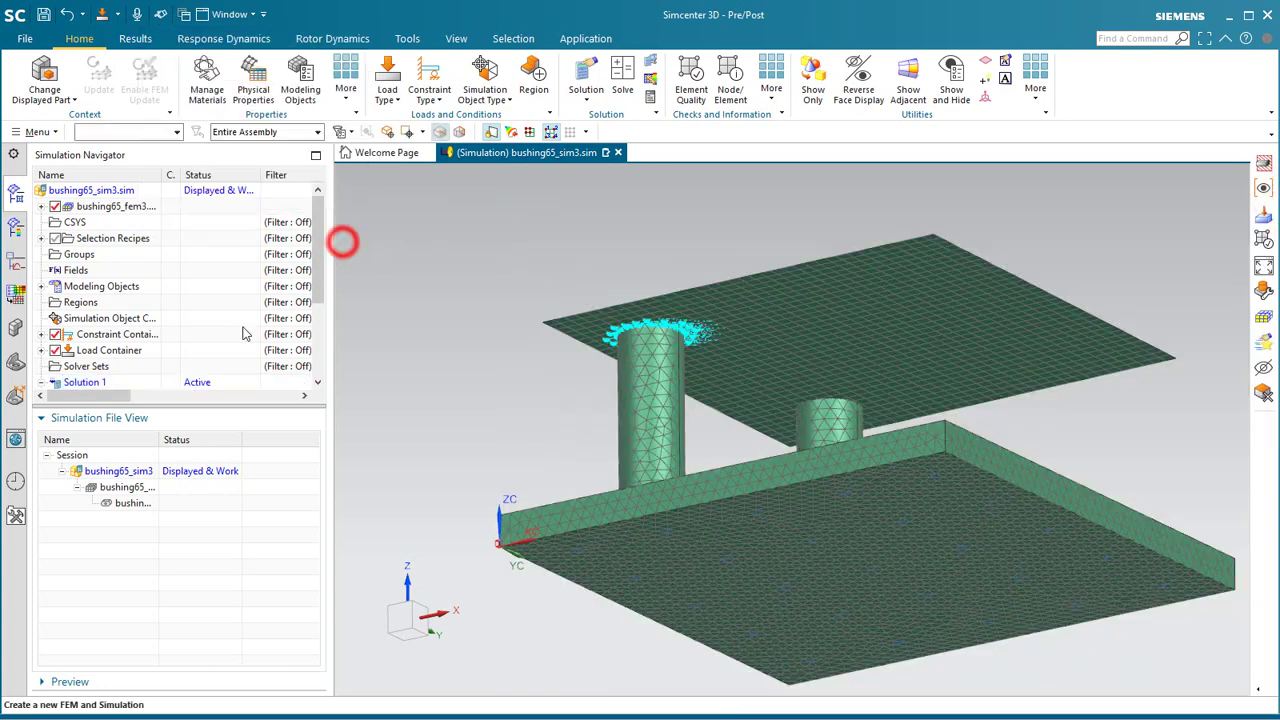
Step: In the bushing FEM, edit the BUSHING65(2) 2D collector's shell property to 0.1 in thickness
double_click(140, 488)
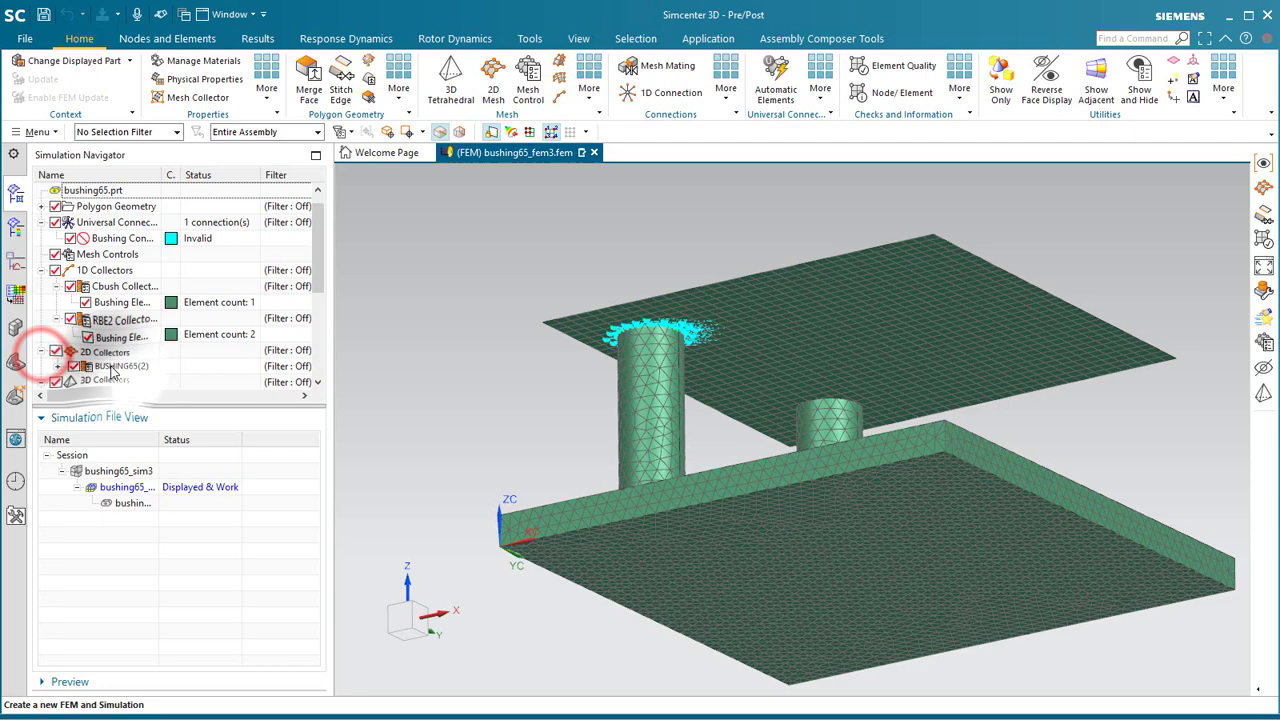
right_click(42, 360)
click(165, 408)
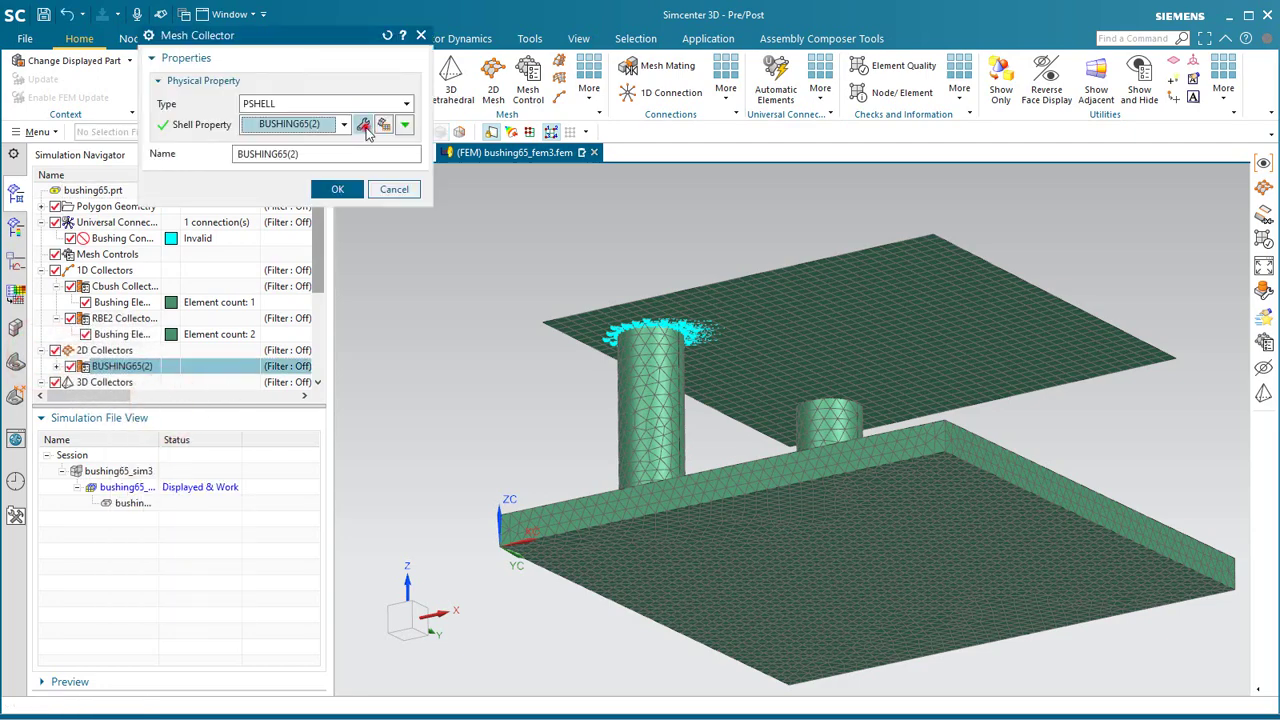
click(366, 126)
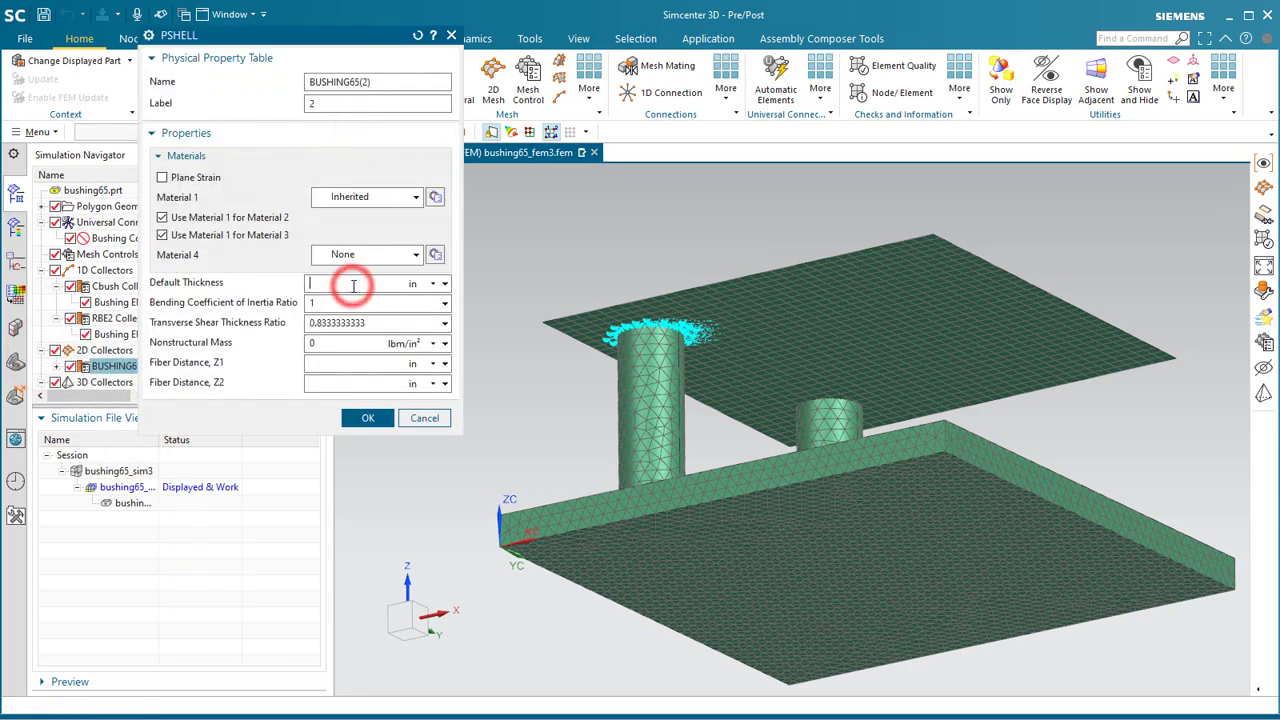
text(.1)
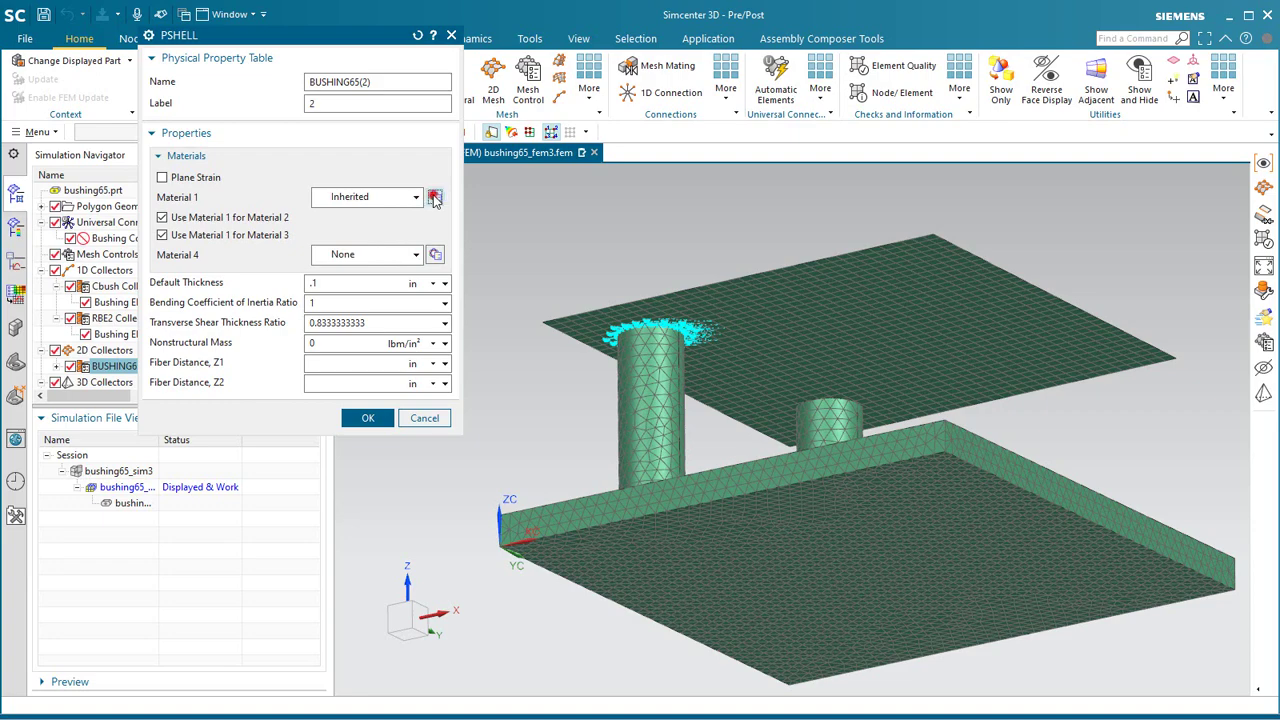
Step: Assign a library material to the shell, confirm the collector, and return to bushing65_sim3
click(435, 197)
double_click(188, 316)
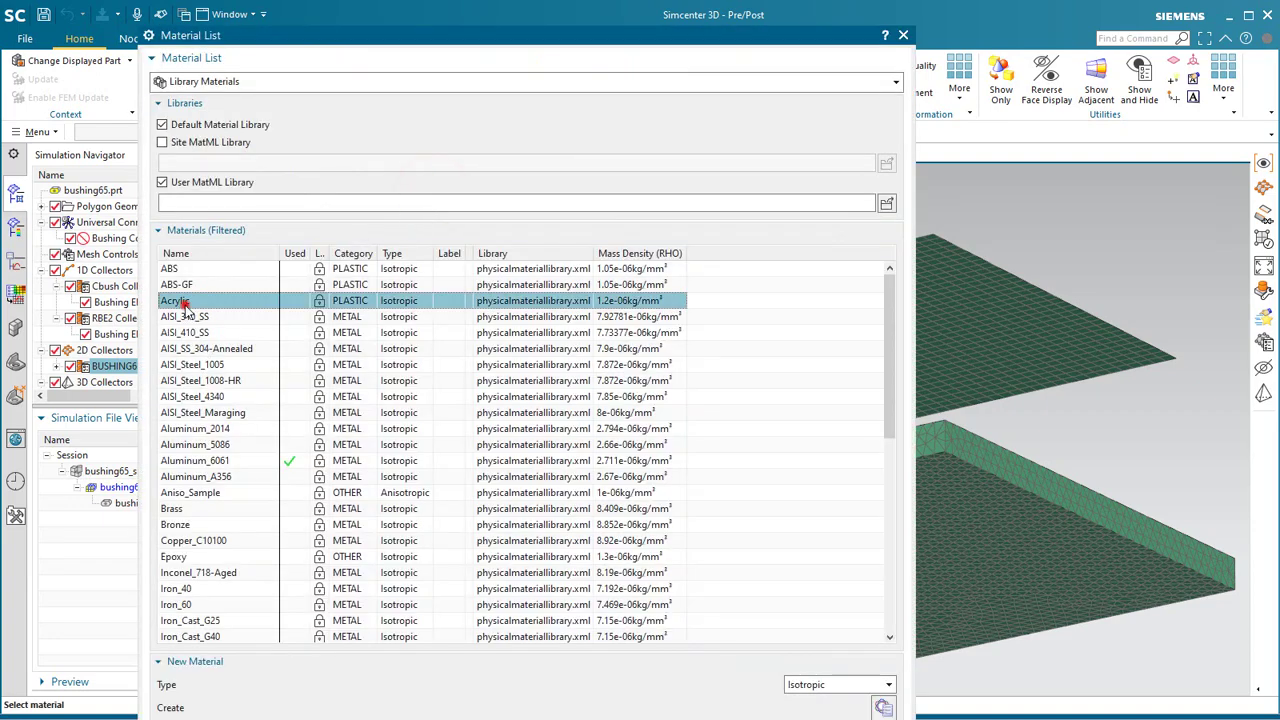
middle_click(268, 280)
middle_click(268, 280)
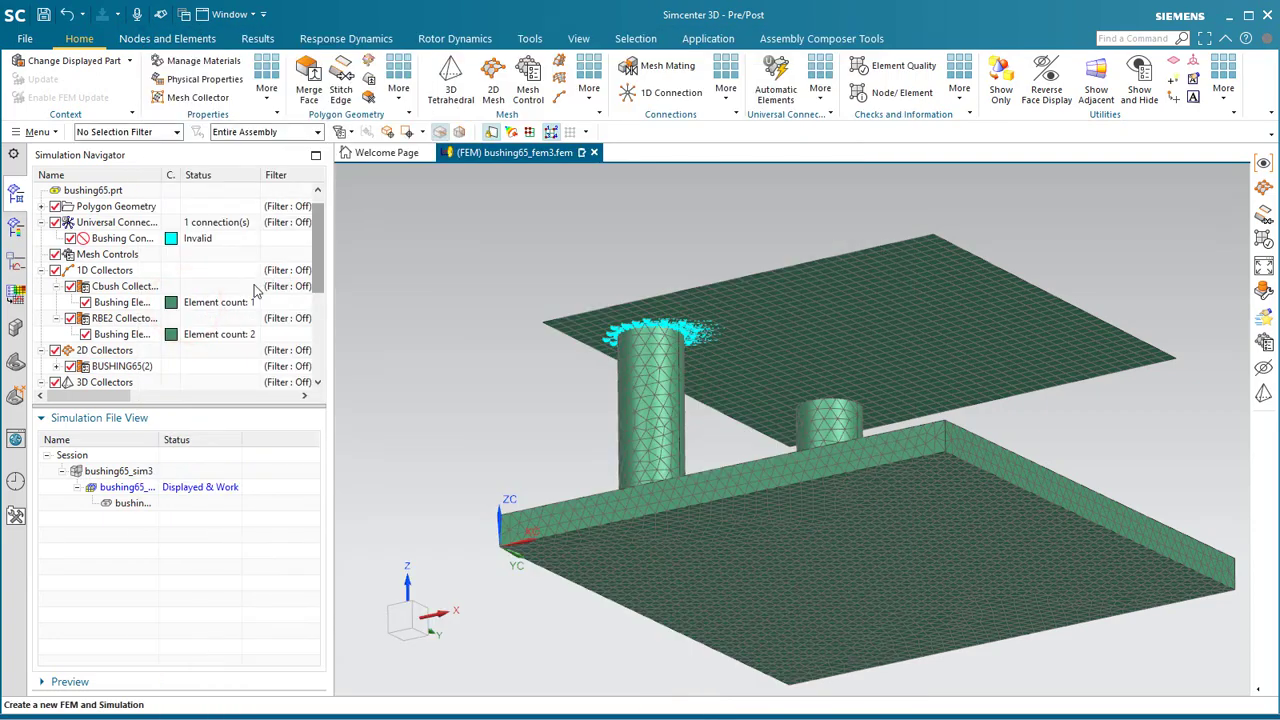
double_click(118, 470)
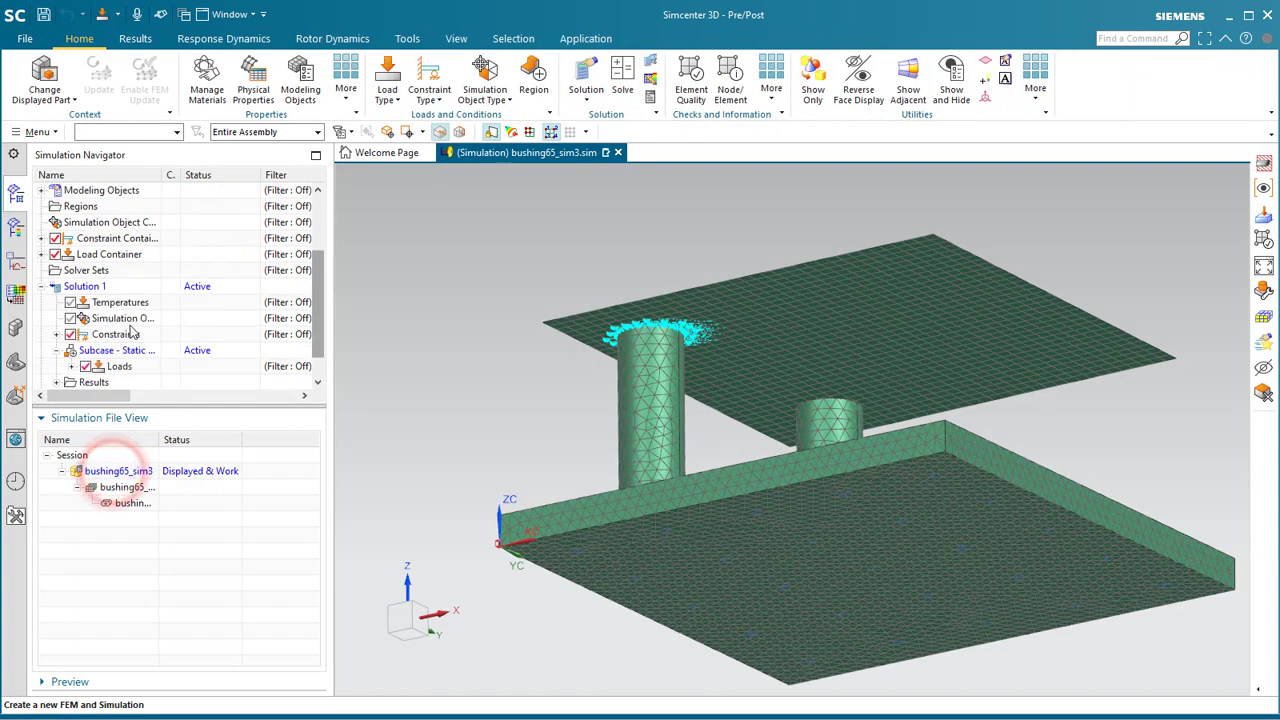
Step: Solve Solution 1 in Simcenter Nastran, skip reviewing results, and close the solve log
right_click(88, 255)
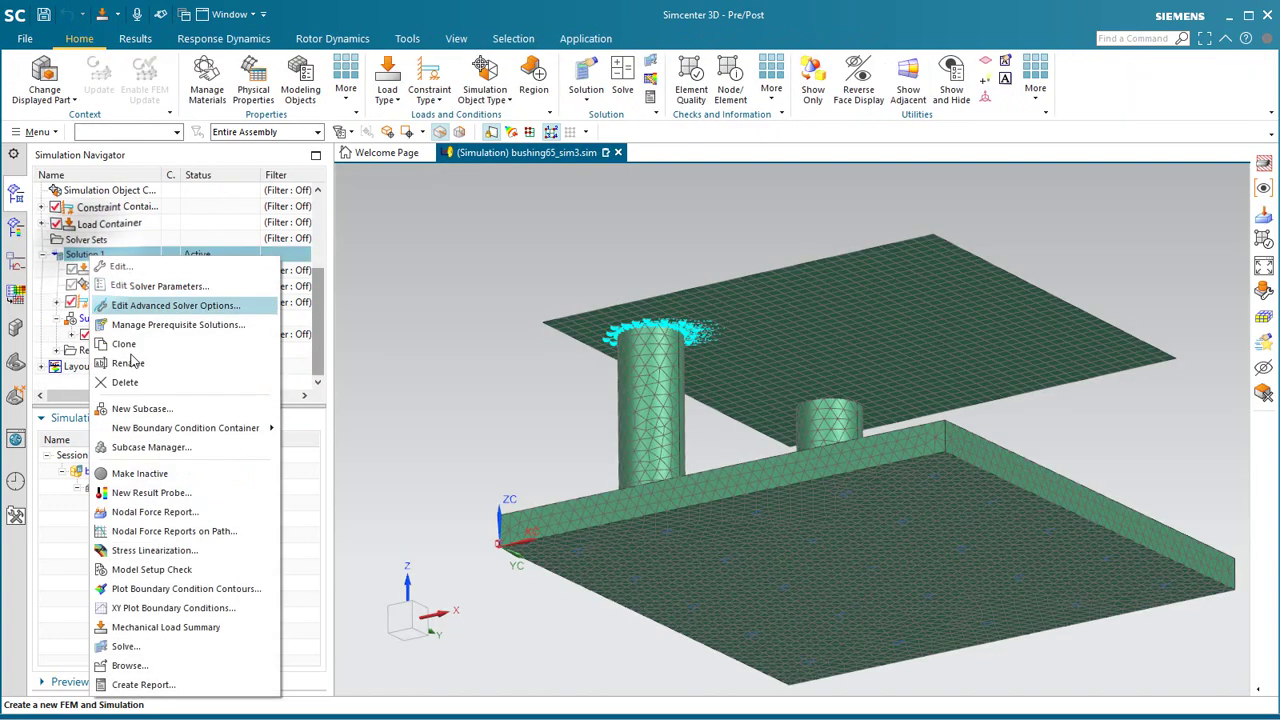
click(140, 646)
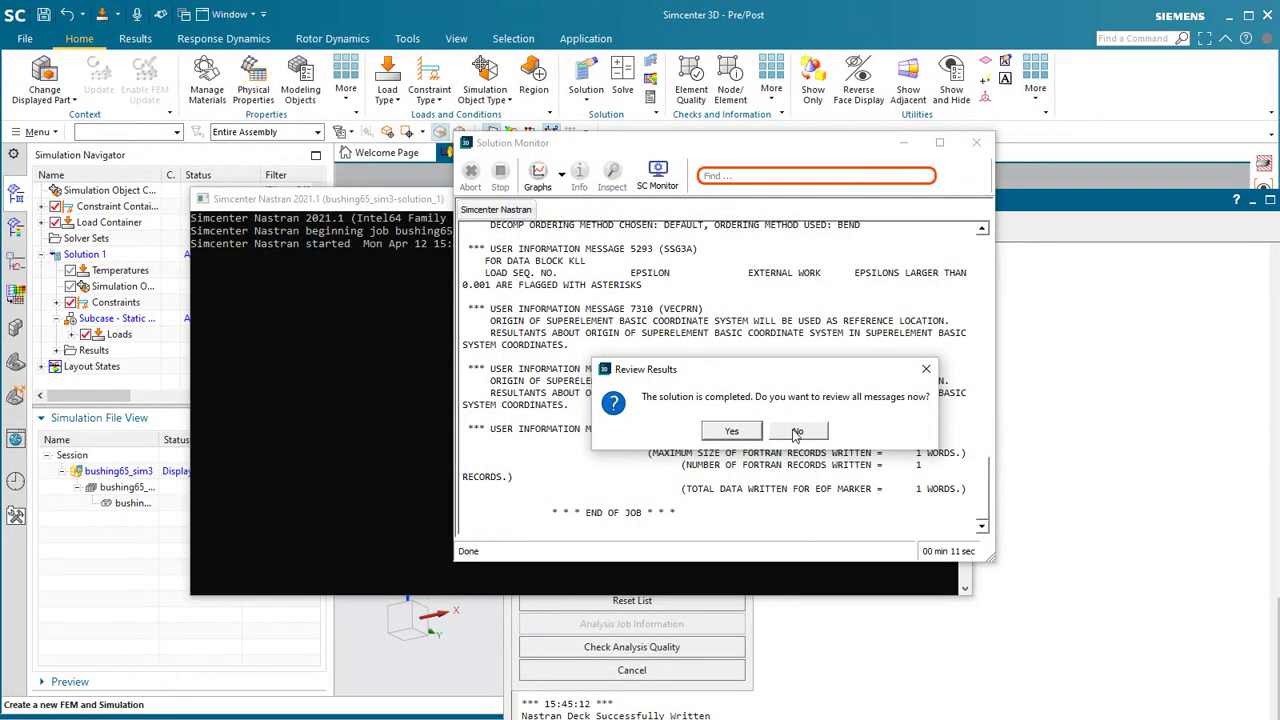
click(800, 432)
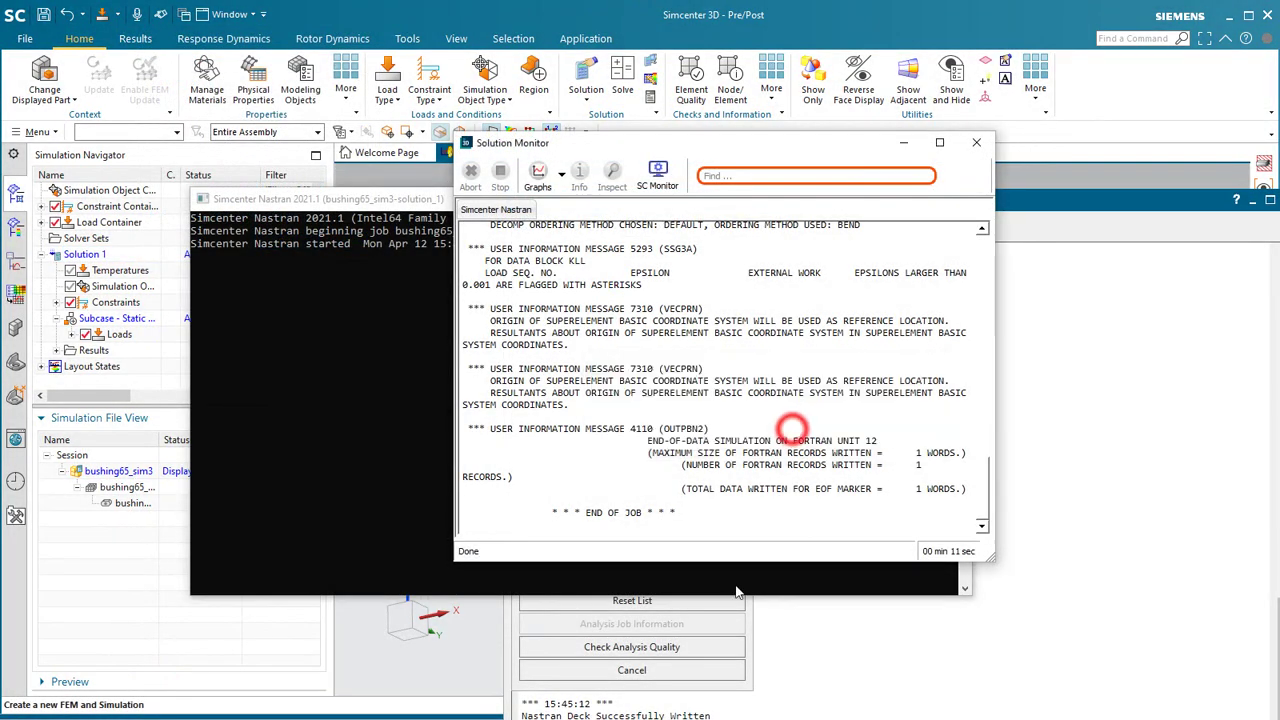
click(680, 671)
click(1271, 200)
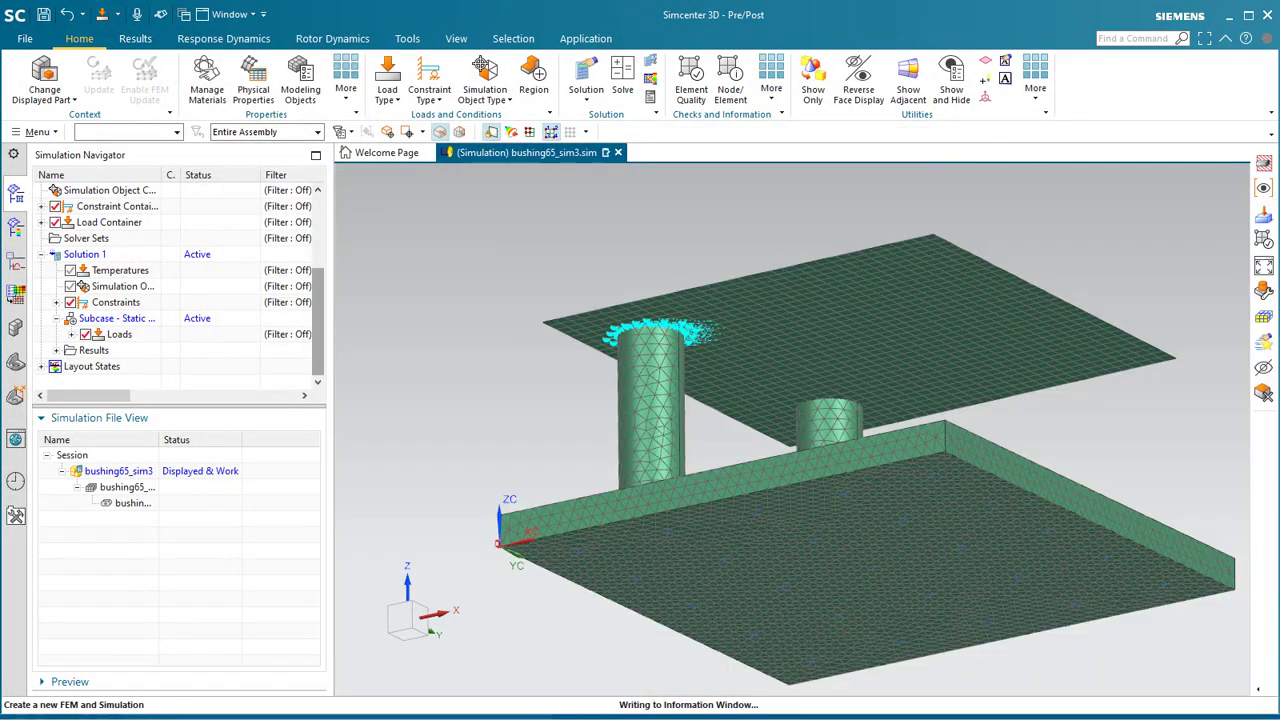
Step: Plot Solution 1's nodal displacement contour (max 0.0524 in), then open the bushing65 part
click(57, 350)
double_click(112, 365)
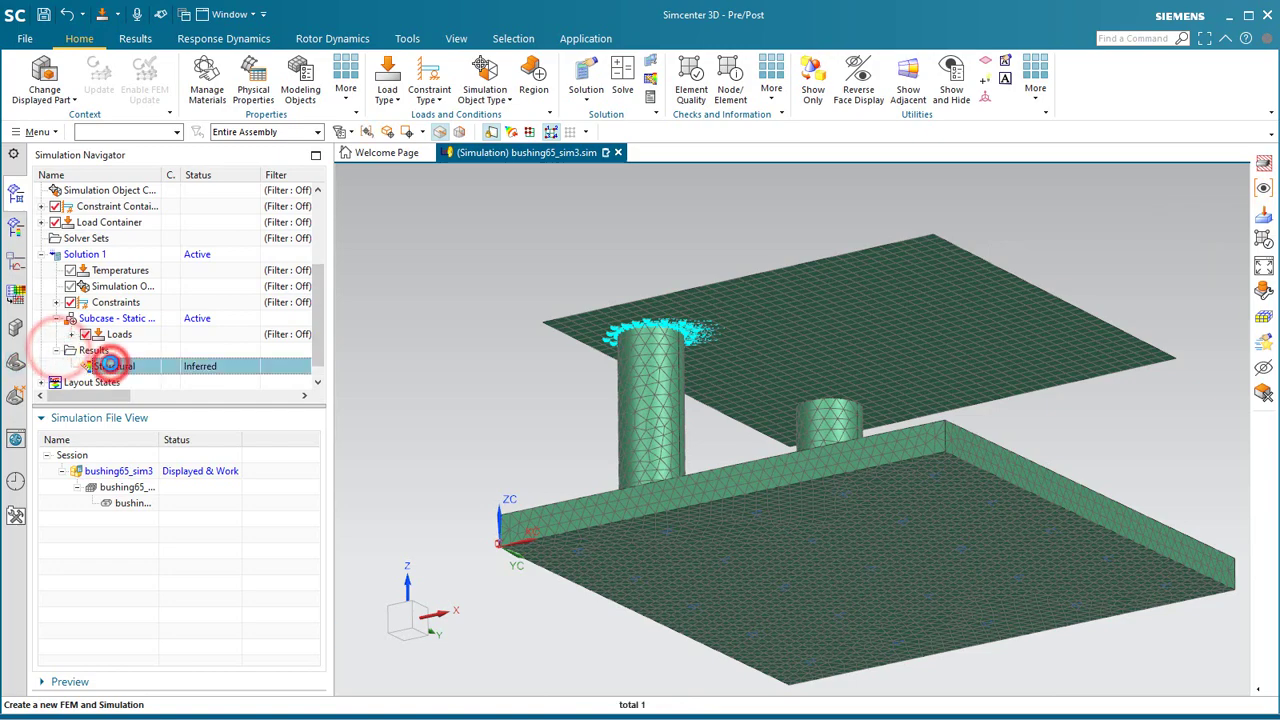
click(57, 222)
double_click(125, 238)
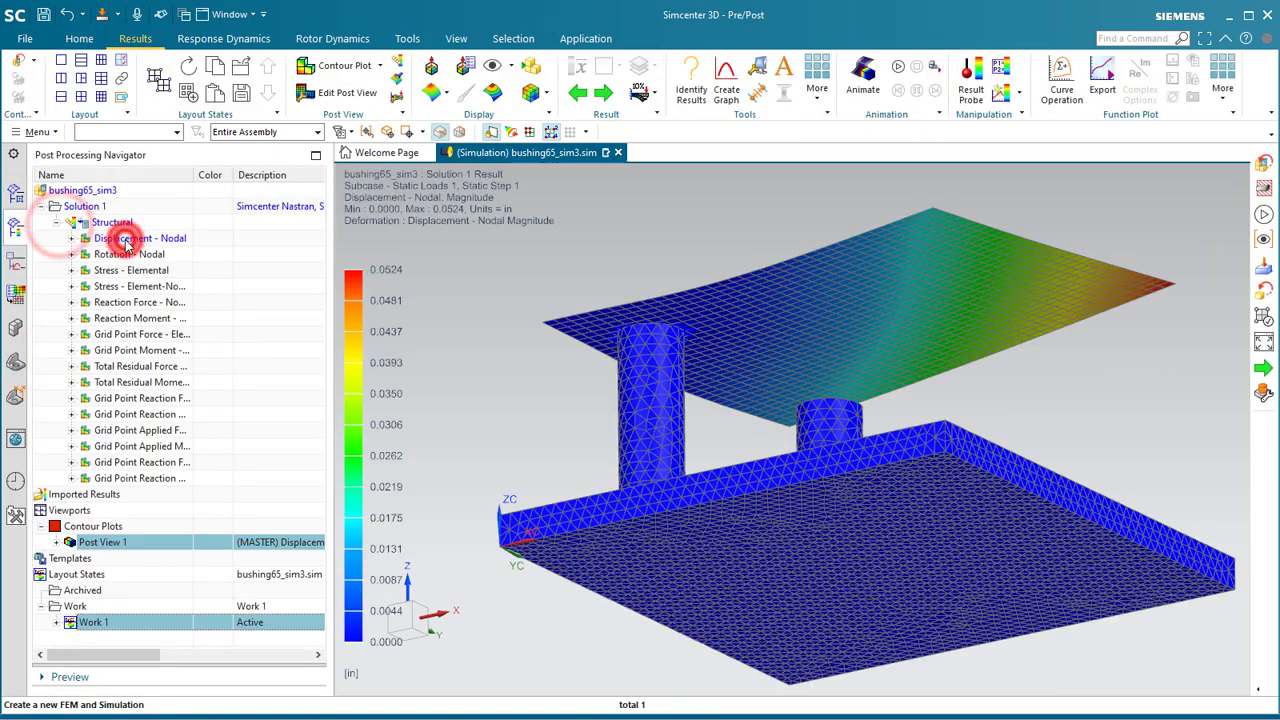
middle_drag(660, 420, 677, 360)
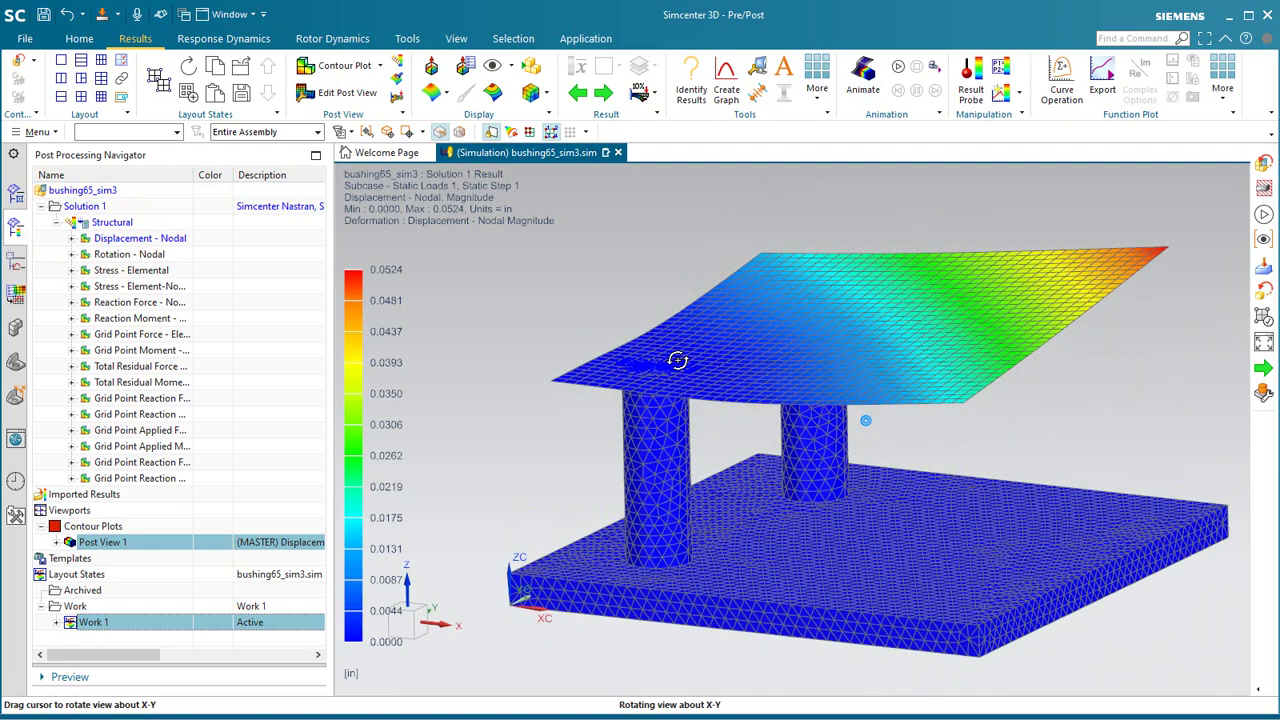
click(17, 196)
double_click(132, 503)
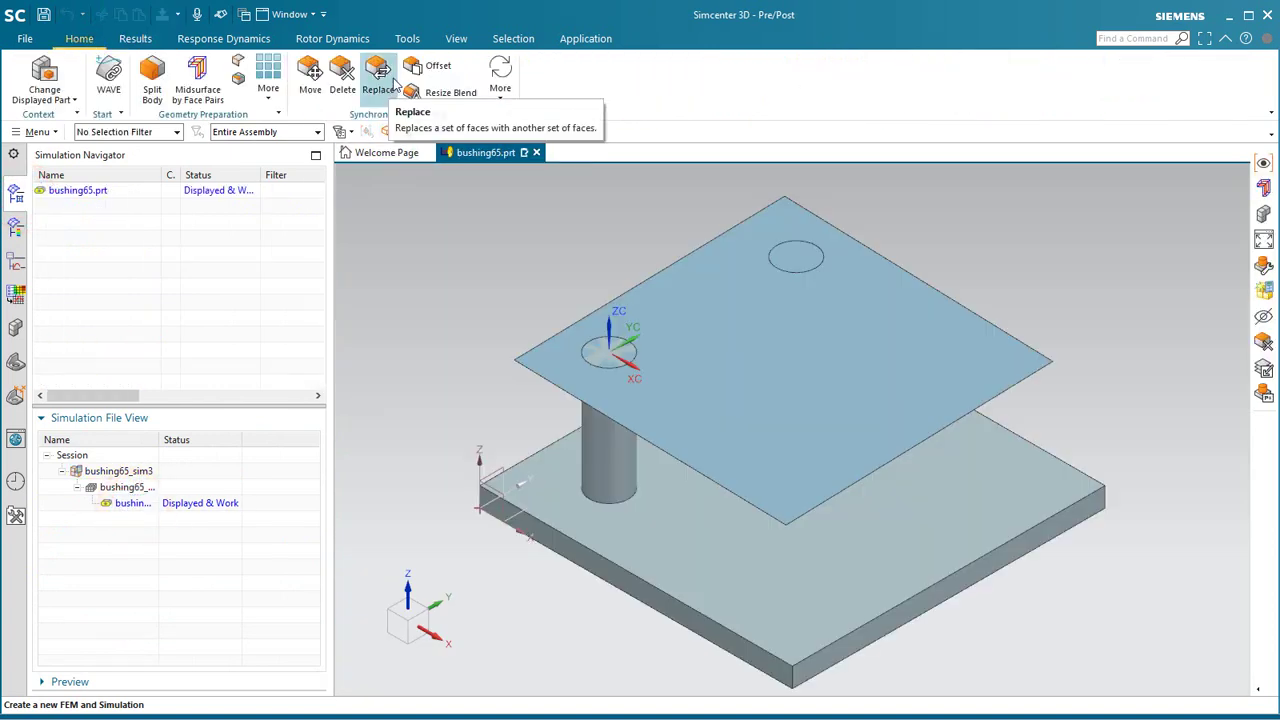
Step: Move the pedestal's cylindrical face 2.5 in with Move Face, then open bushing65_fem3
click(313, 74)
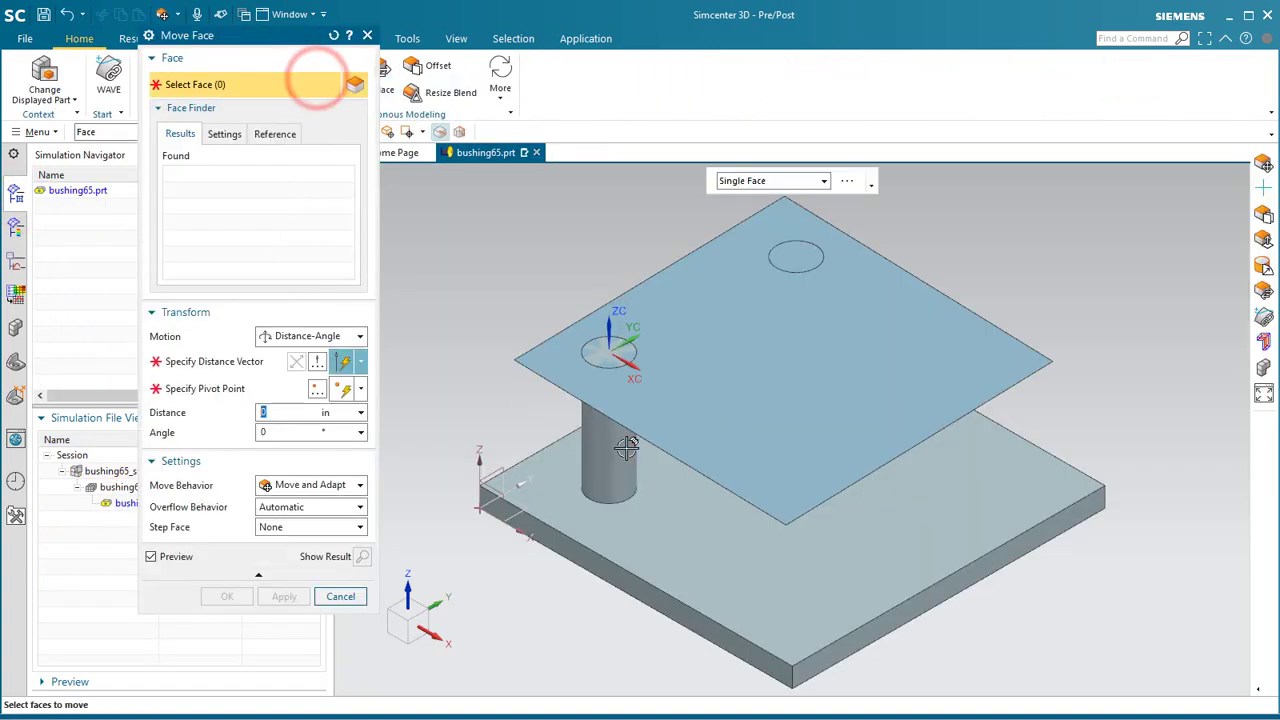
click(628, 452)
drag(652, 449, 757, 503)
click(228, 596)
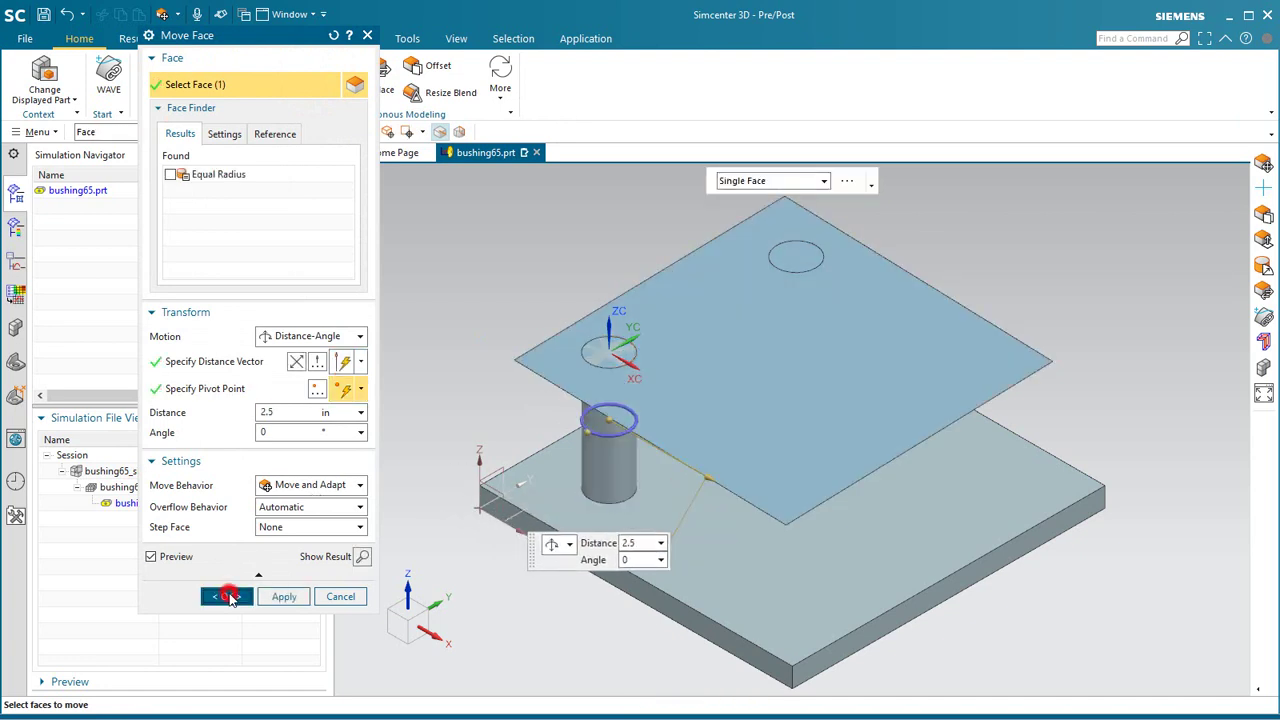
double_click(118, 488)
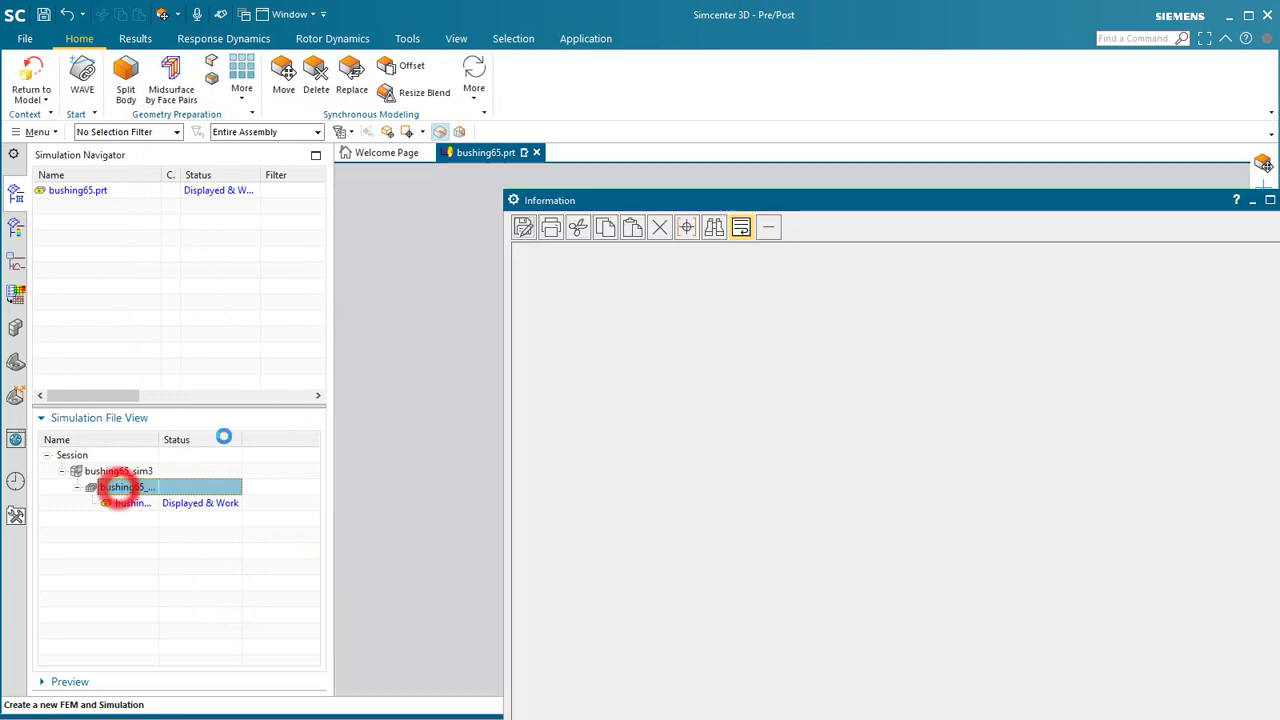
Step: Update the FEM mesh around the moved pedestal, inspect it, and return to bushing65_sim3
click(1270, 199)
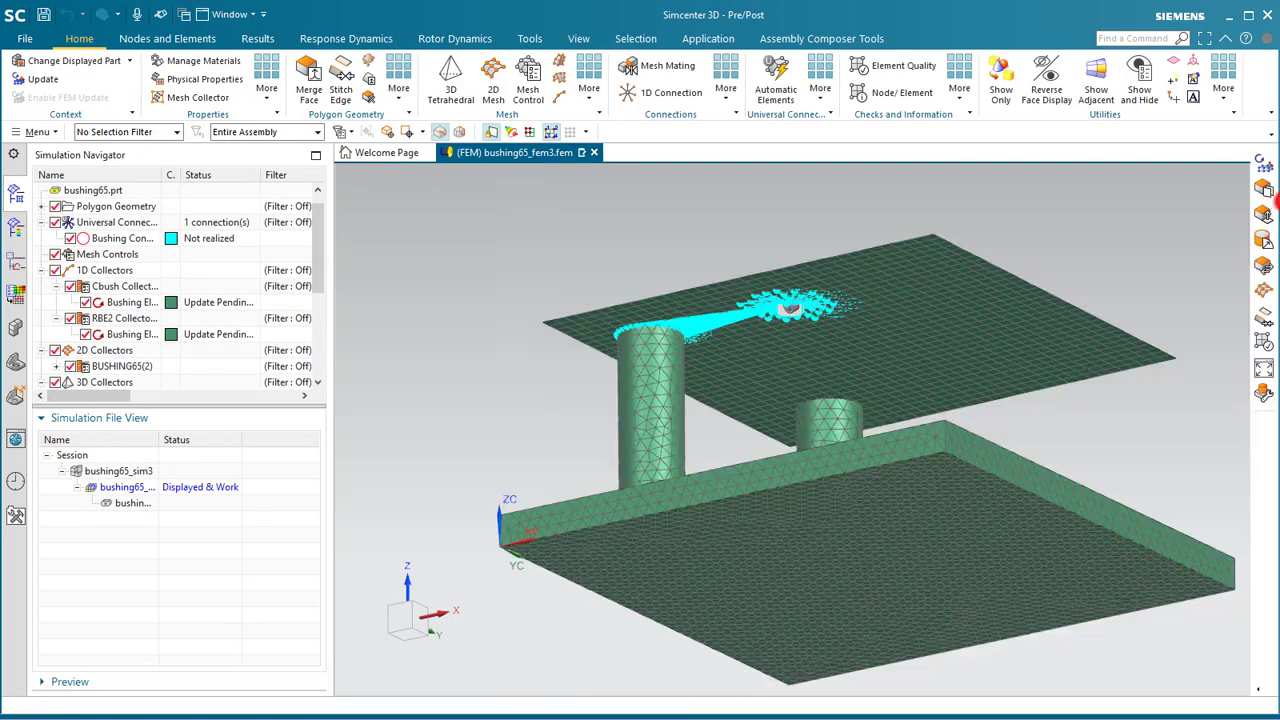
middle_drag(900, 335, 953, 338)
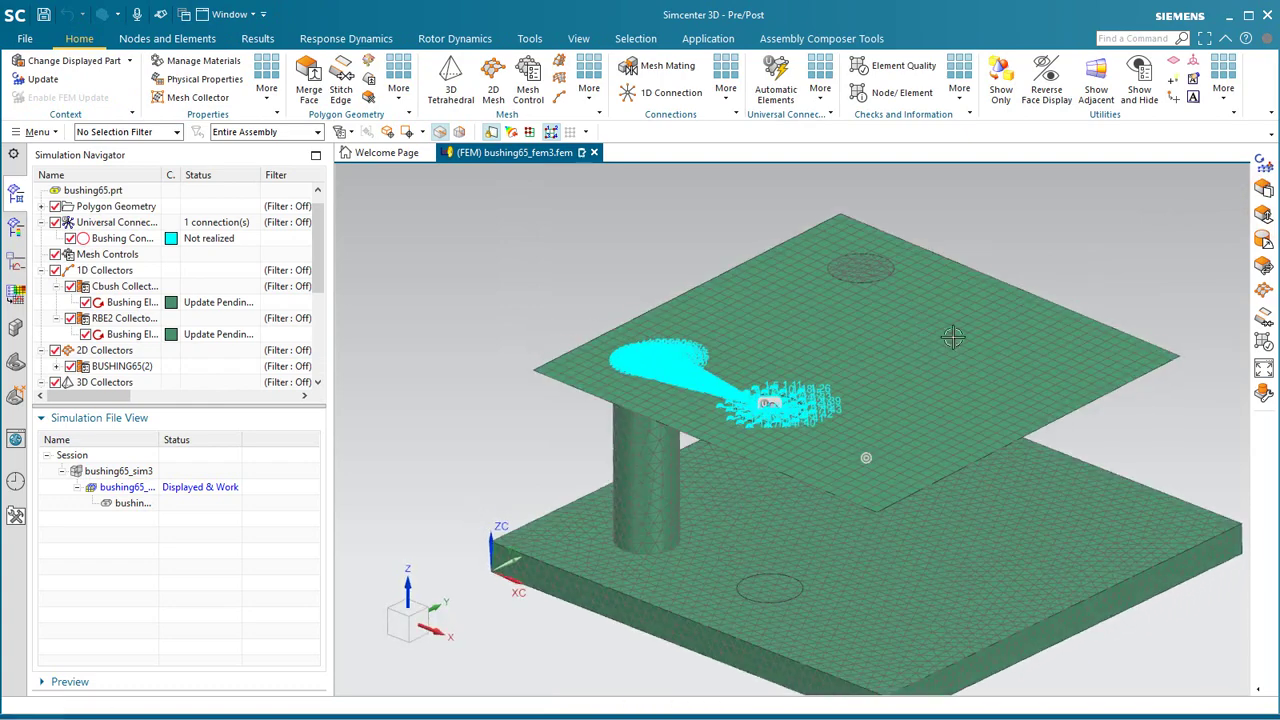
click(1264, 166)
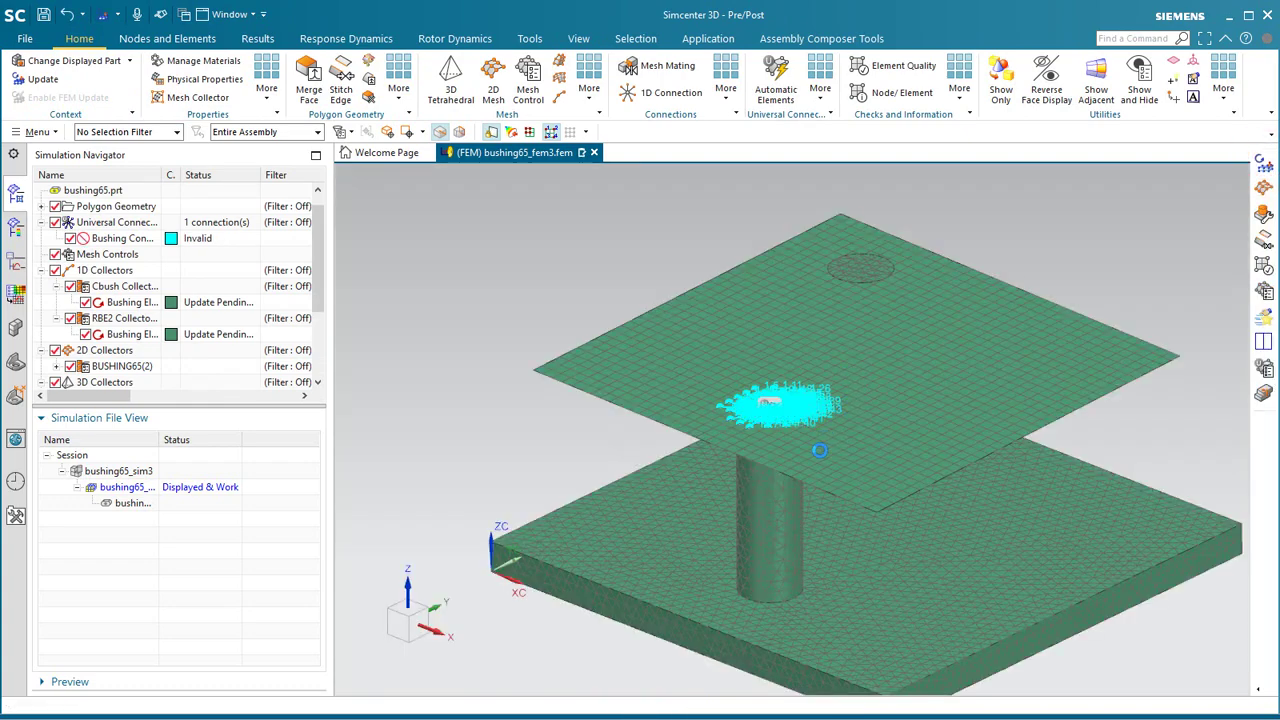
scroll(819, 450, up, 3)
middle_drag(814, 449, 812, 472)
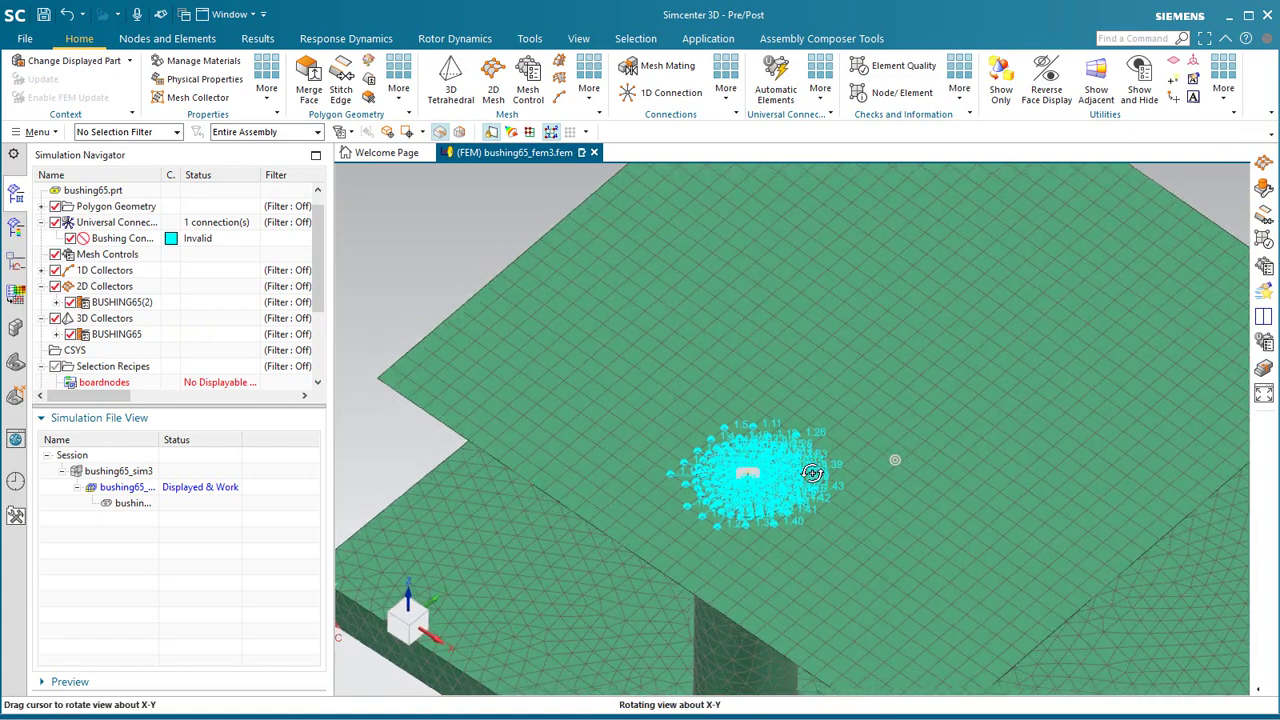
scroll(812, 472, down, 6)
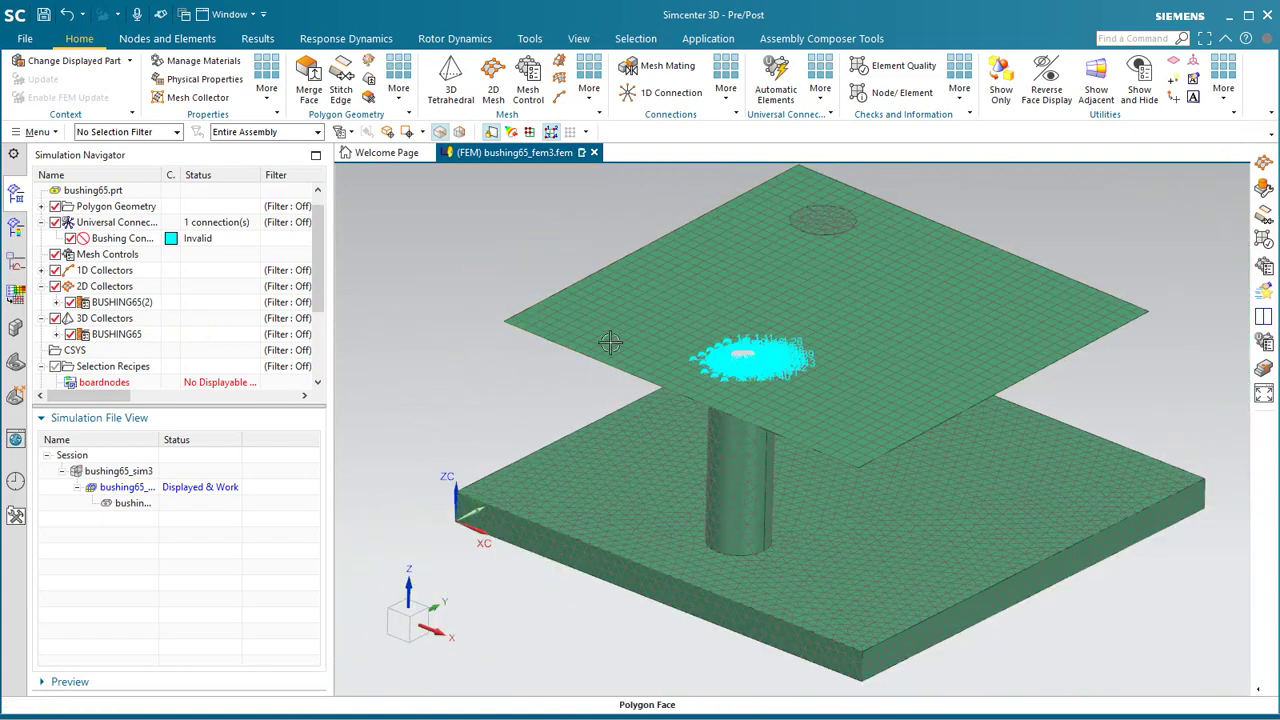
scroll(163, 321, down, 2)
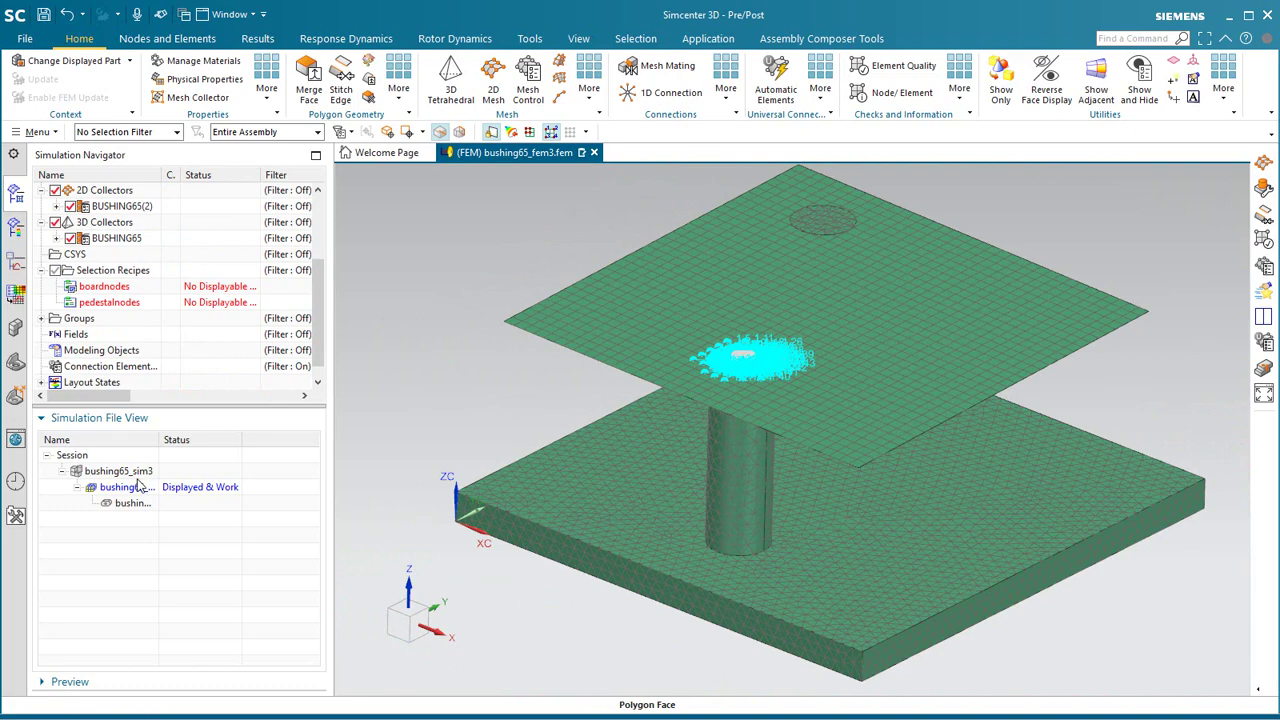
double_click(118, 471)
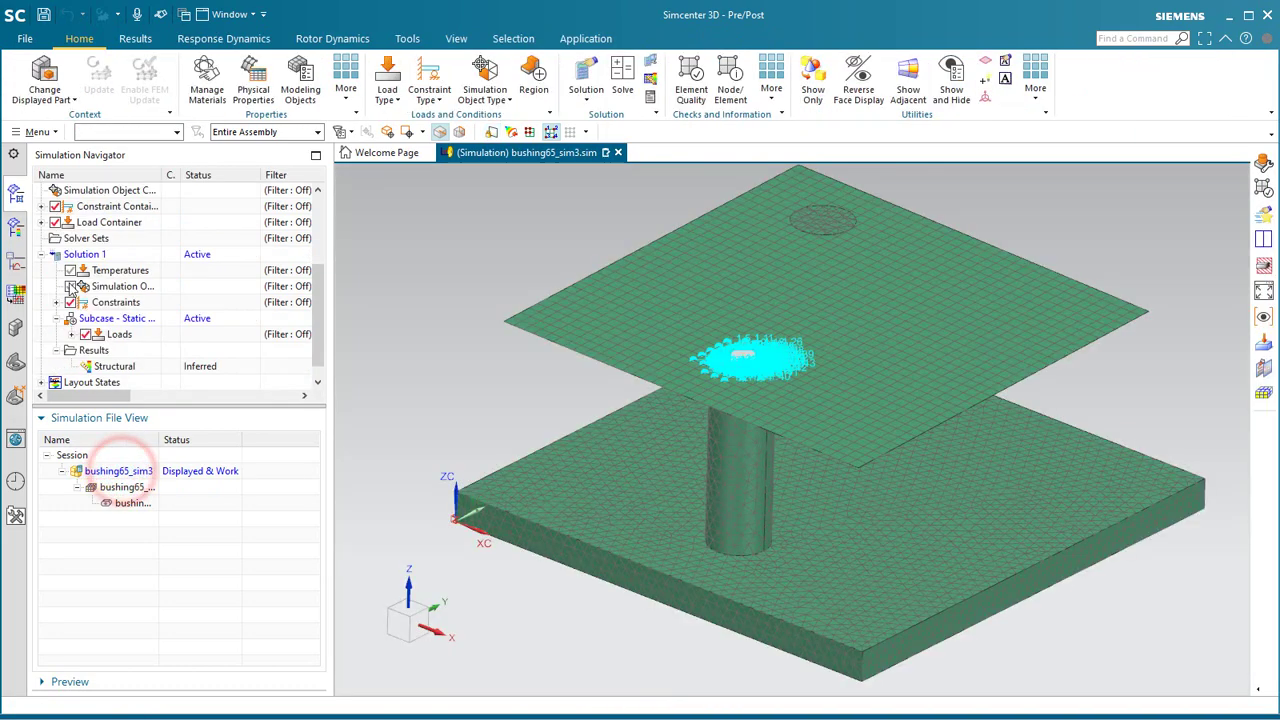
Step: Clone Solution 1 and rename the copy to s2
right_click(80, 256)
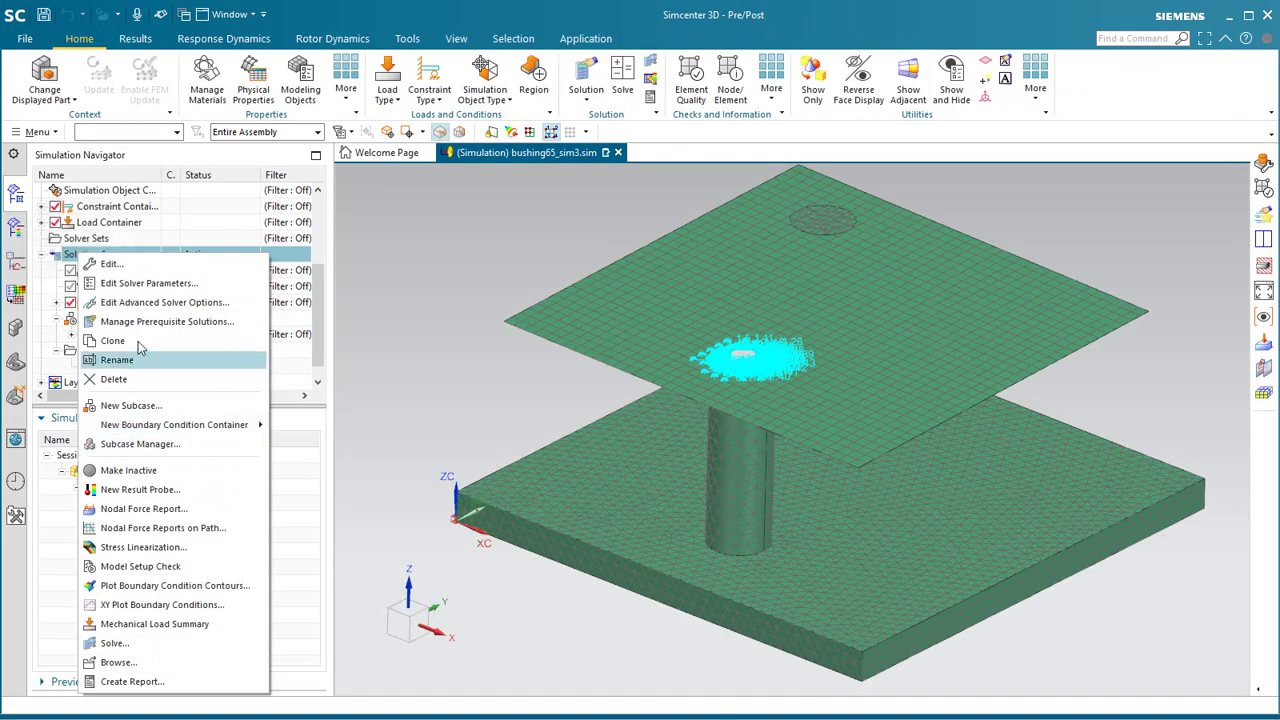
click(138, 336)
right_click(110, 287)
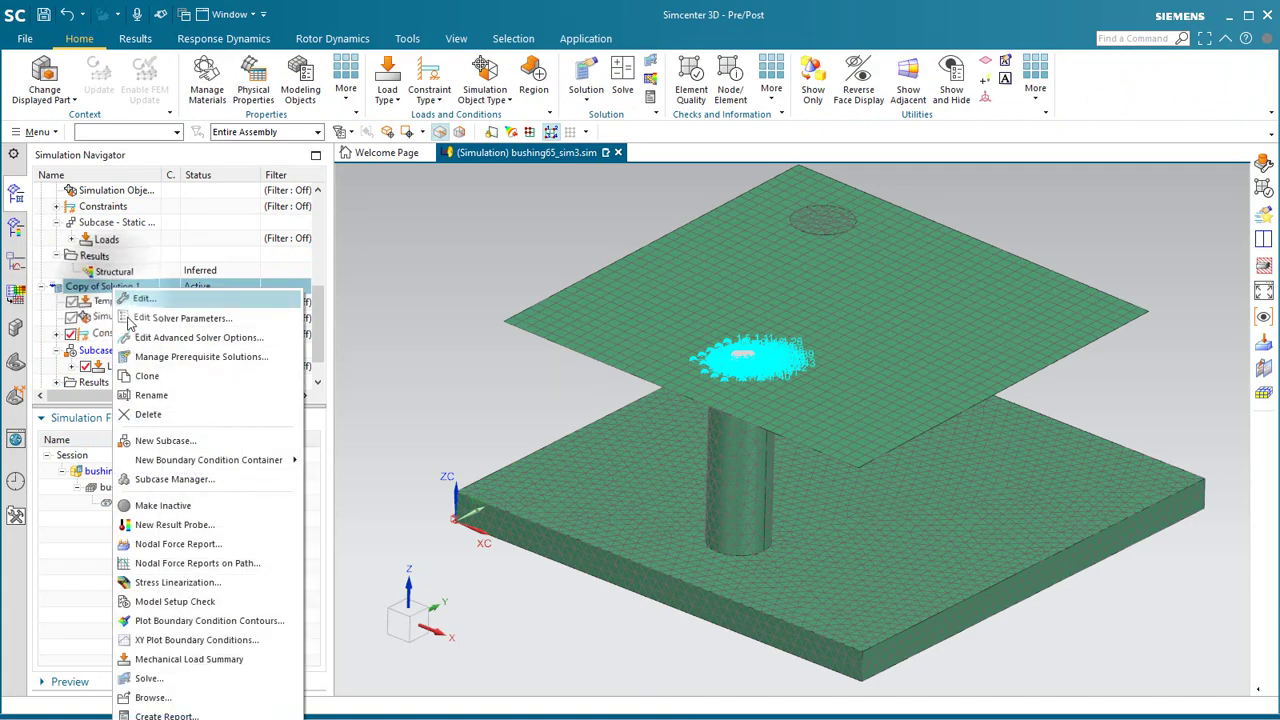
click(150, 394)
text(s)
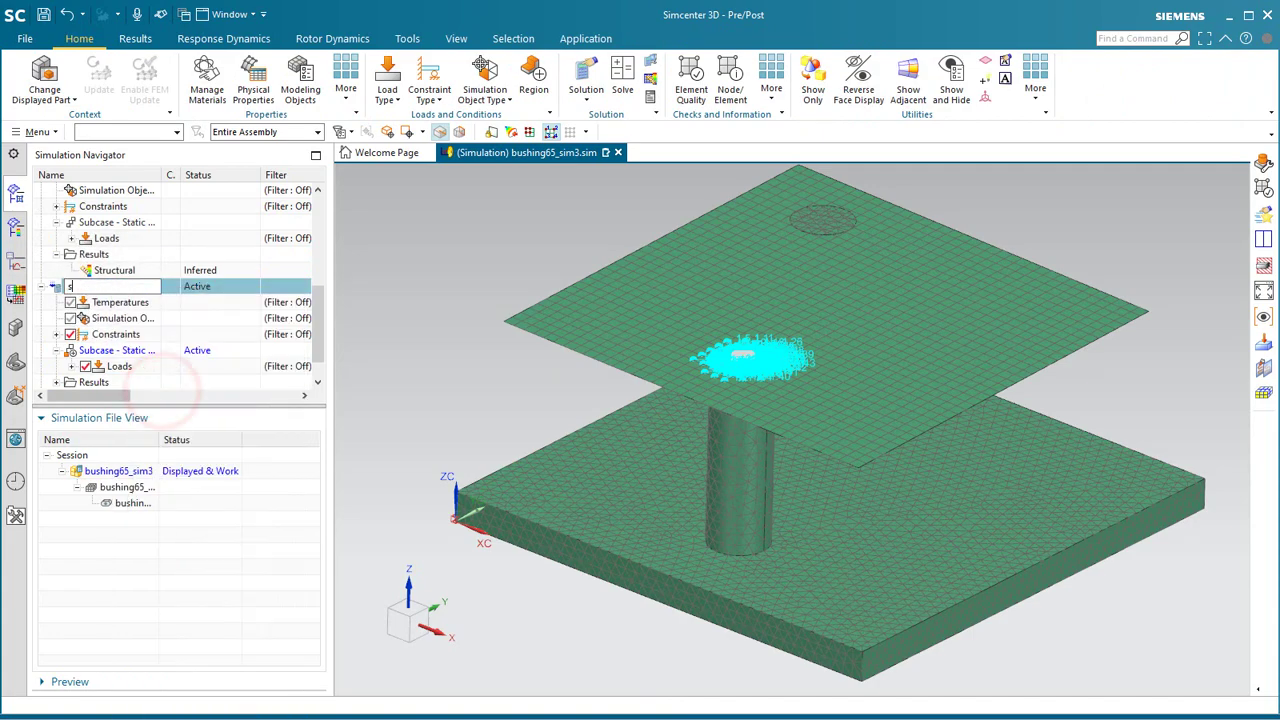
text(2)
key(Return)
Step: Solve s2 and load its Structural results for post-processing
right_click(99, 287)
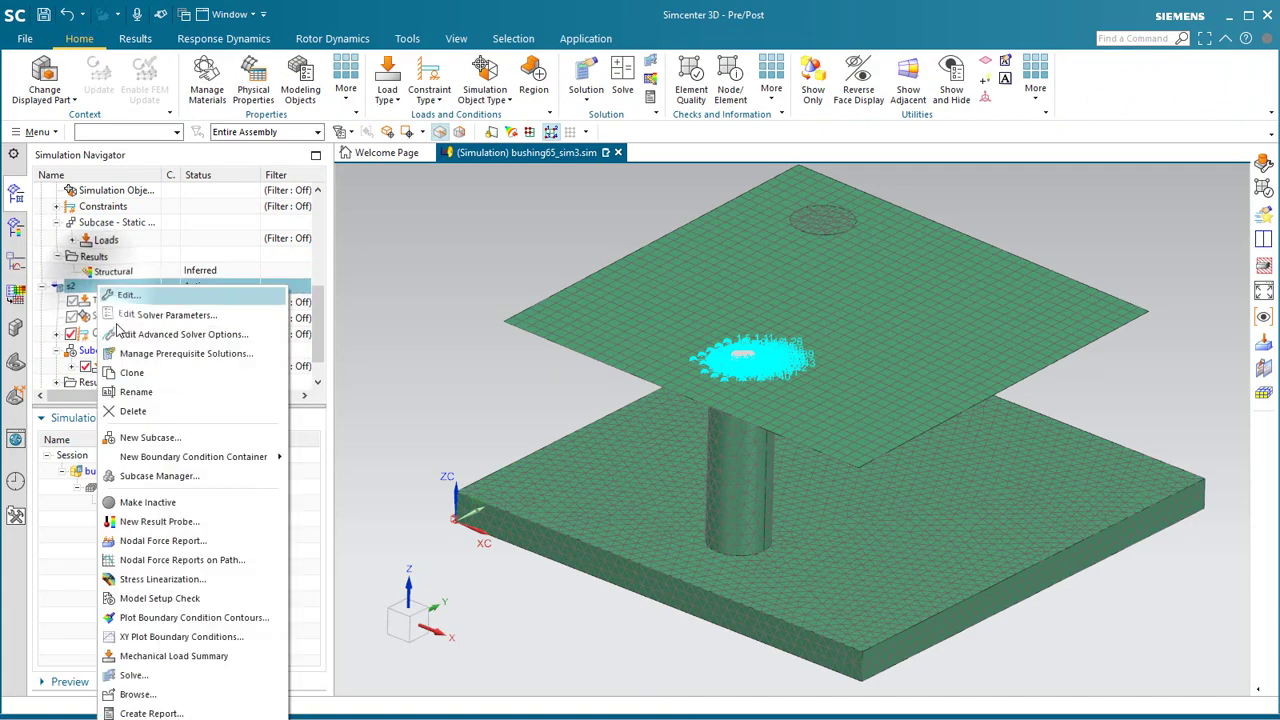
click(134, 675)
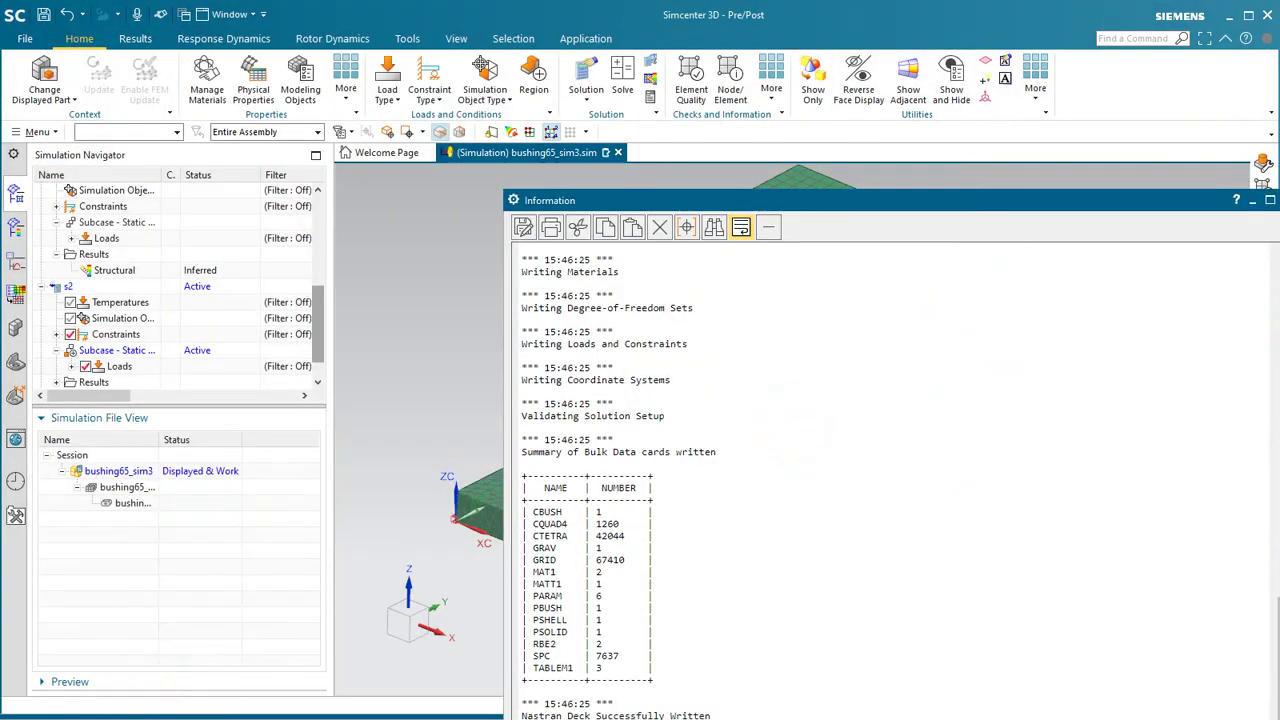
click(1270, 200)
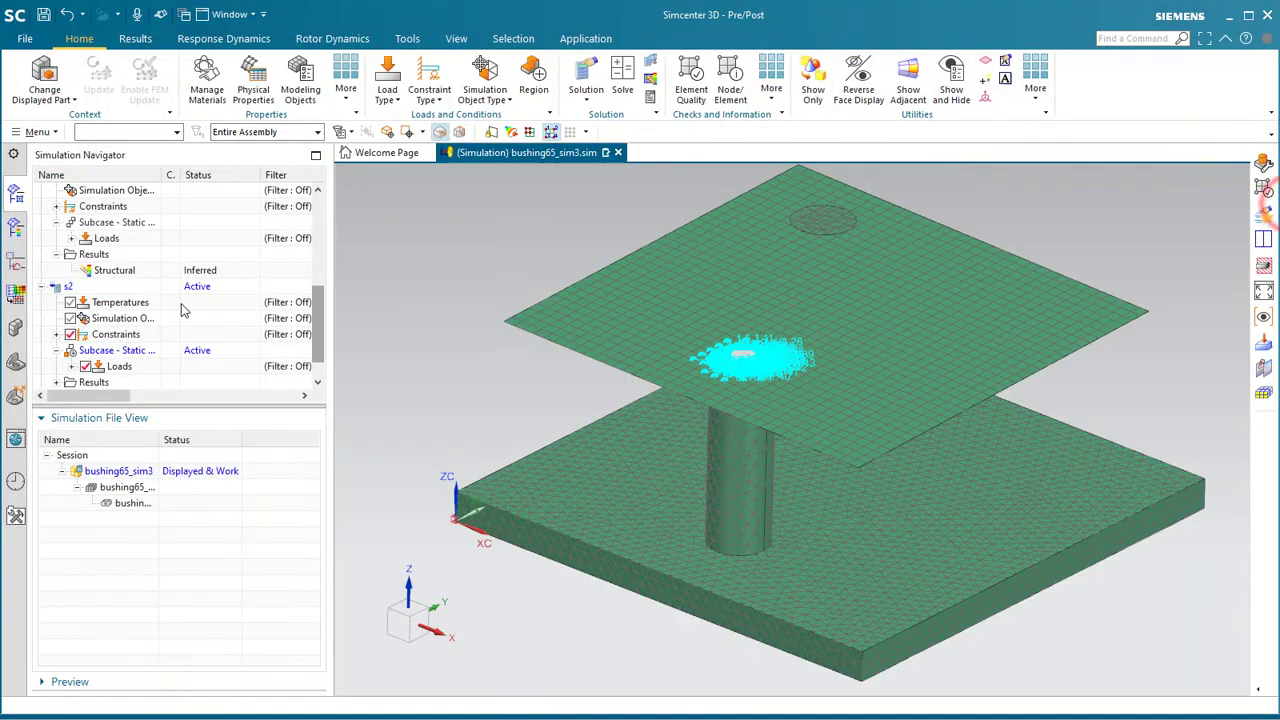
scroll(103, 322, down, 1)
double_click(110, 366)
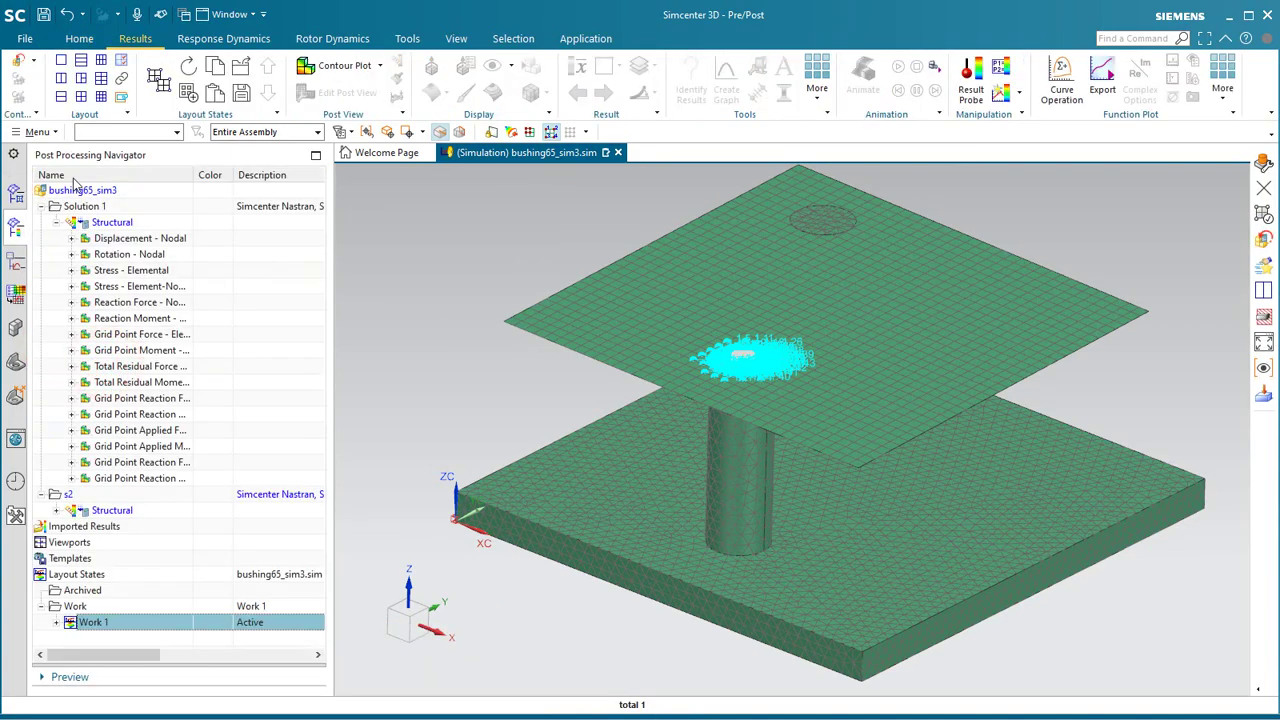
Step: Split into two viewports showing Solution 1 and s2 nodal displacement (0.0524 vs 0.0192 in)
click(62, 78)
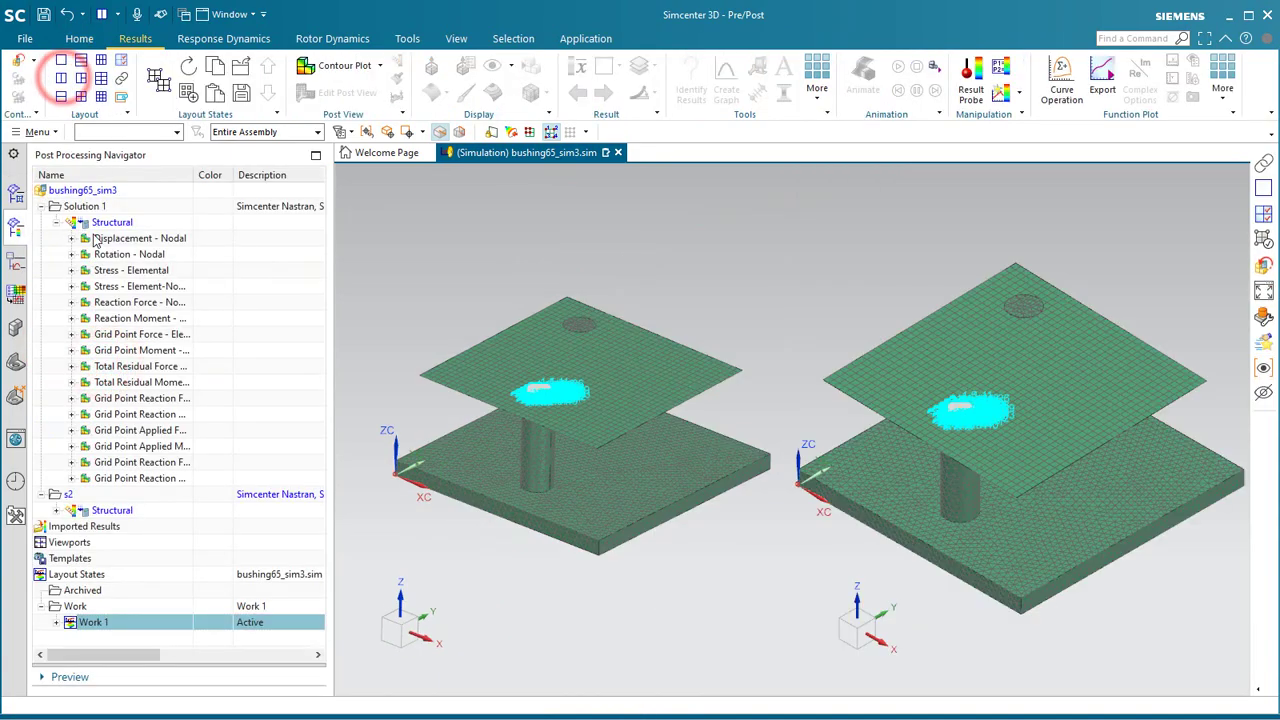
drag(95, 240, 563, 363)
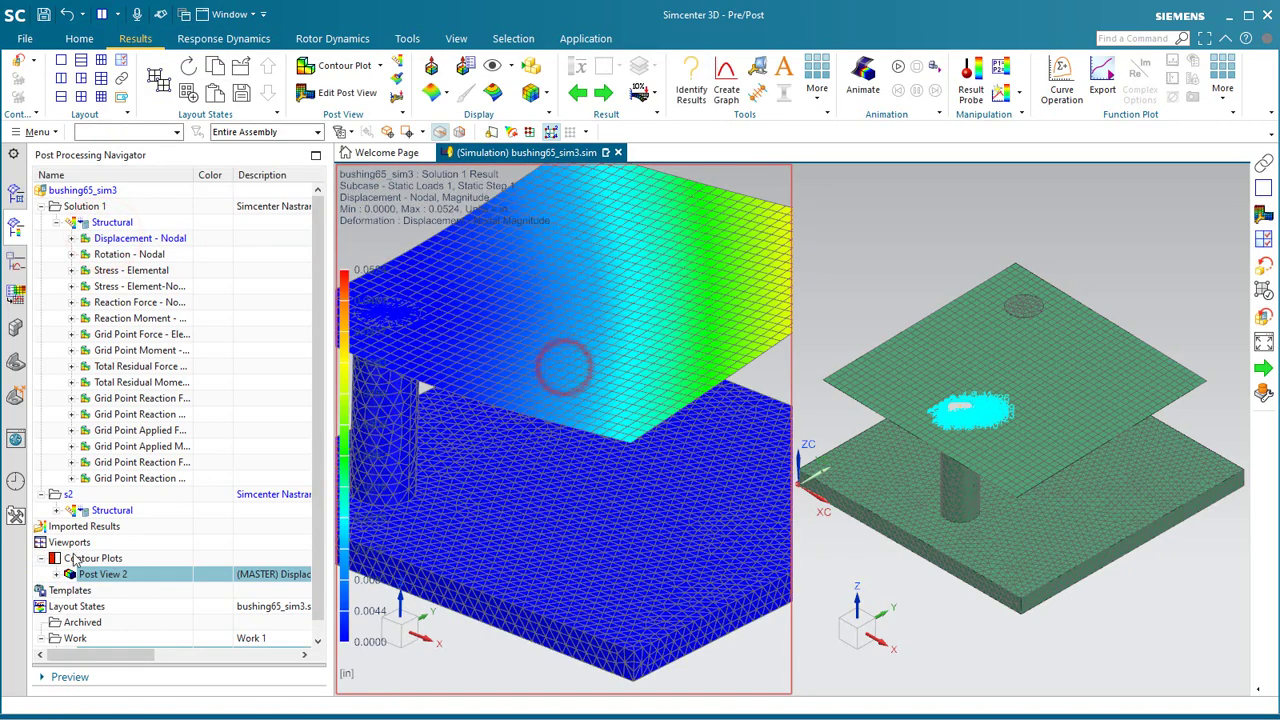
click(55, 509)
drag(126, 404, 985, 430)
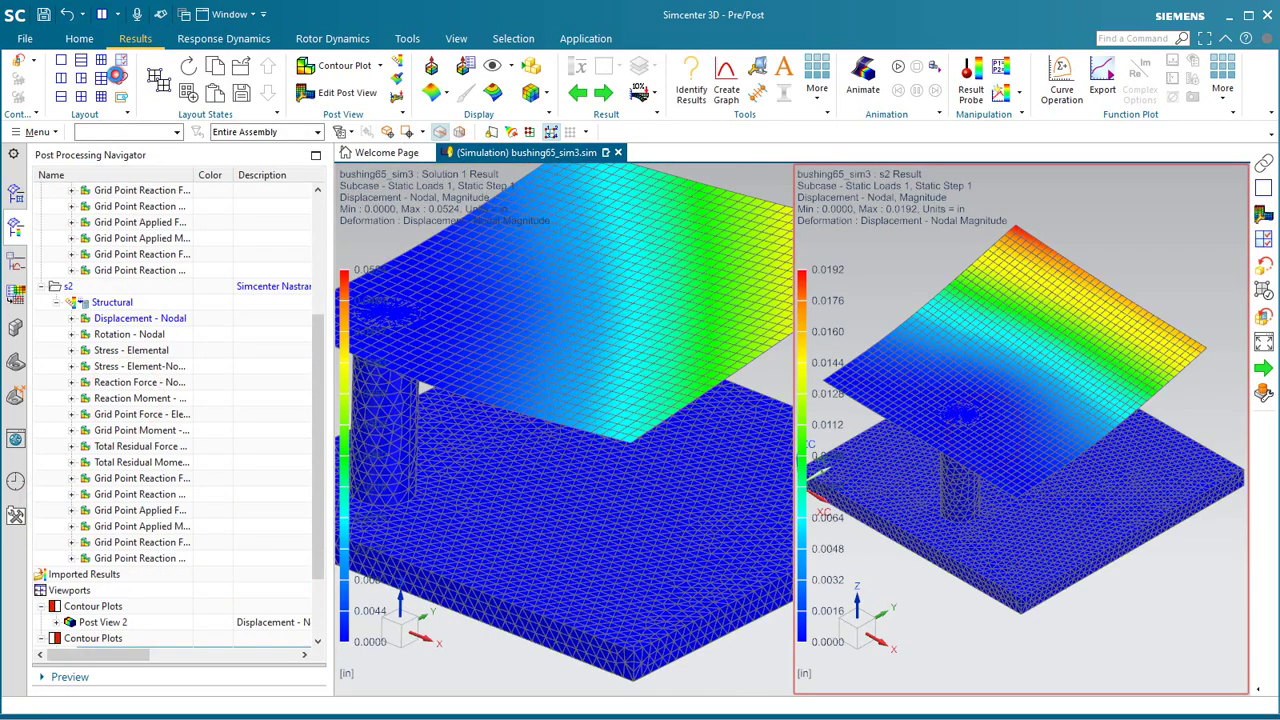
Step: Link the left and right viewports together
click(117, 76)
click(571, 329)
click(923, 374)
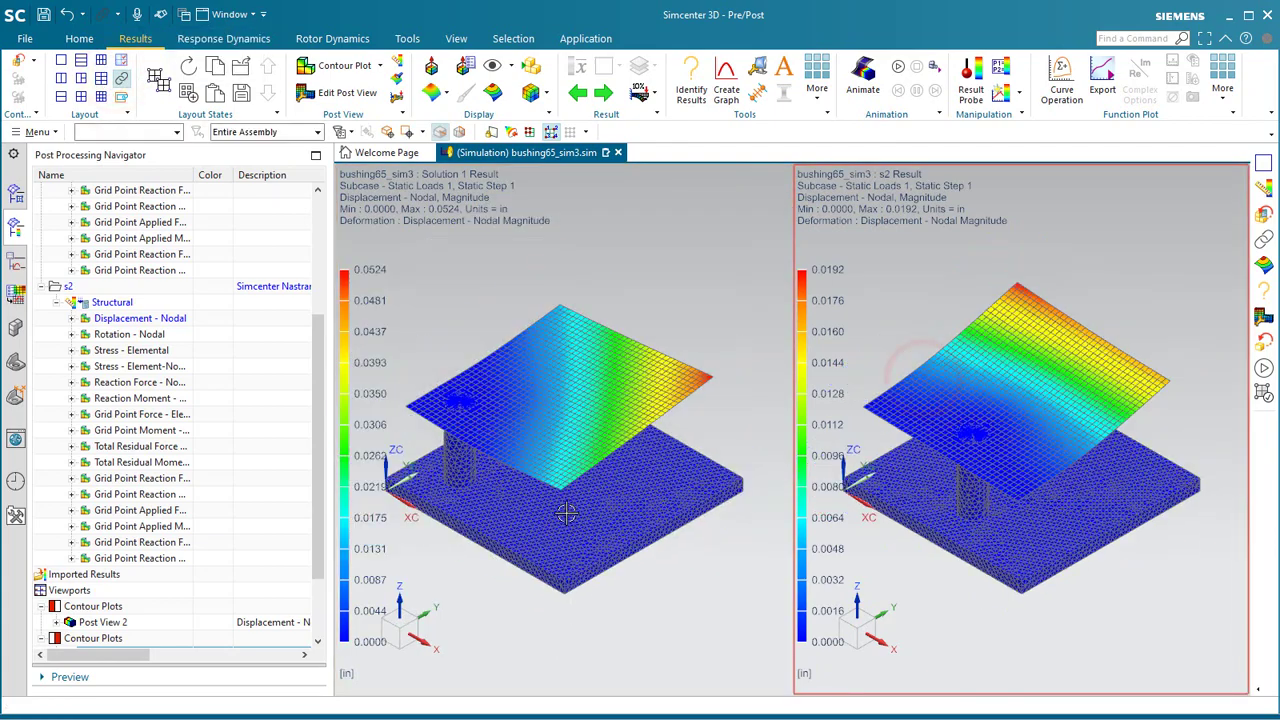